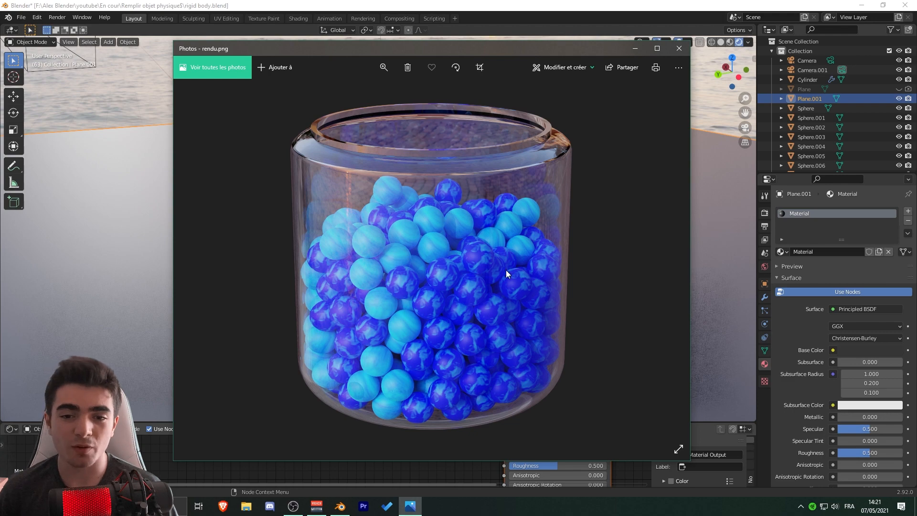
Step: Examine the reference render rendu.png, then inspect the finished glass jar of blue spheres in Blender up close and from several angles
ctrl+scroll(432, 170, up, 3)
ctrl+scroll(543, 215, down, 4)
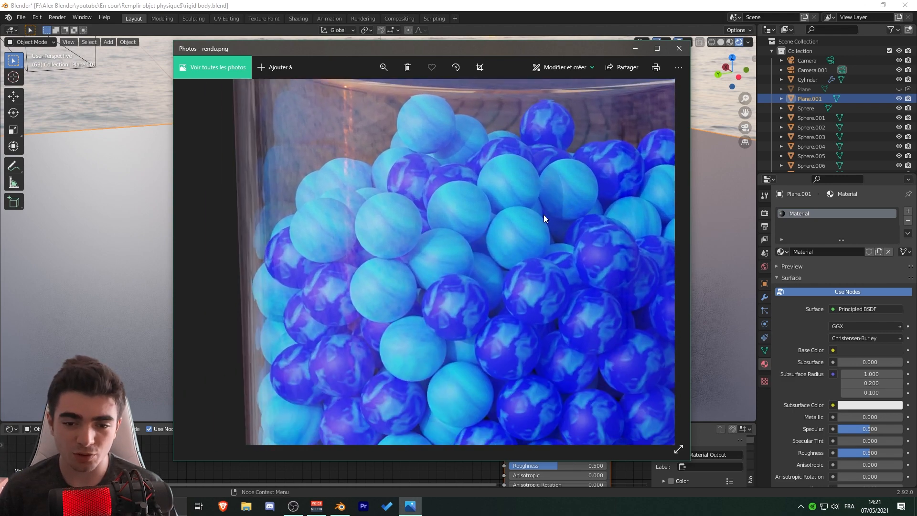
click(635, 49)
middle_drag(383, 217, 369, 236)
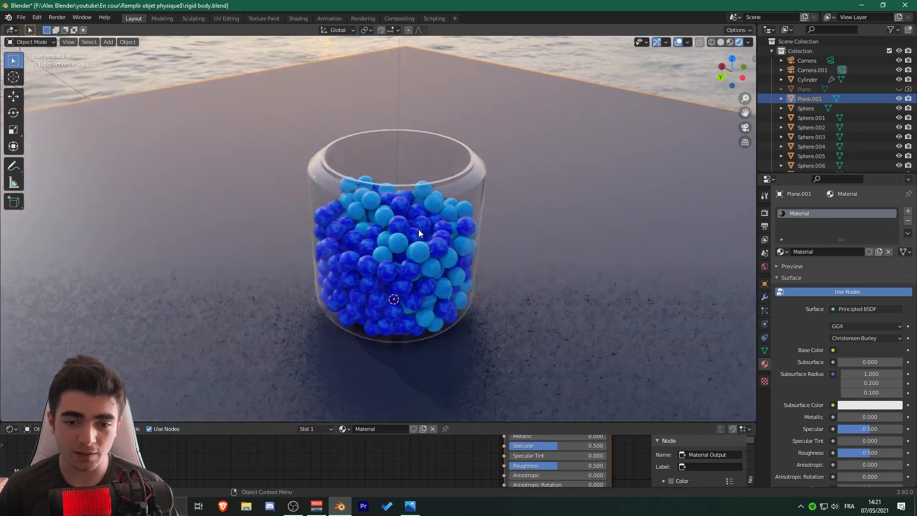
scroll(365, 187, up, 4)
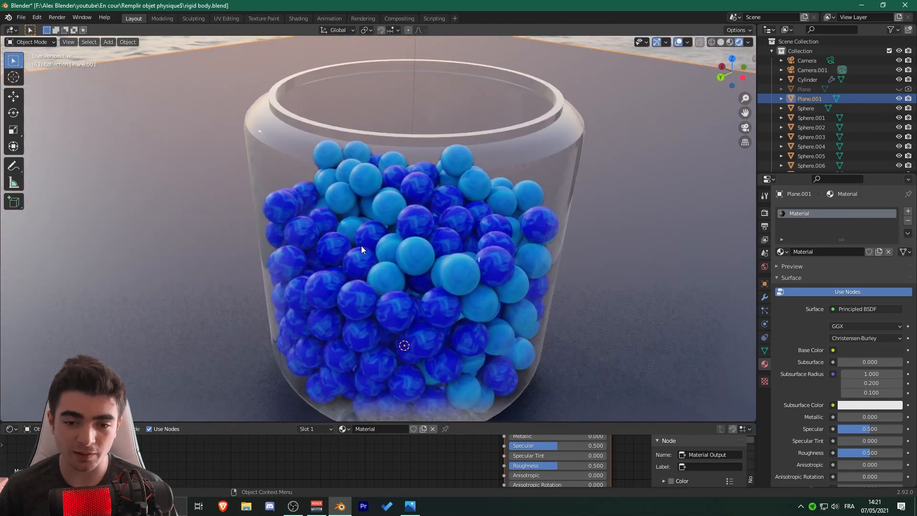
middle_drag(362, 249, 381, 247)
middle_drag(450, 214, 376, 305)
scroll(406, 305, down, 4)
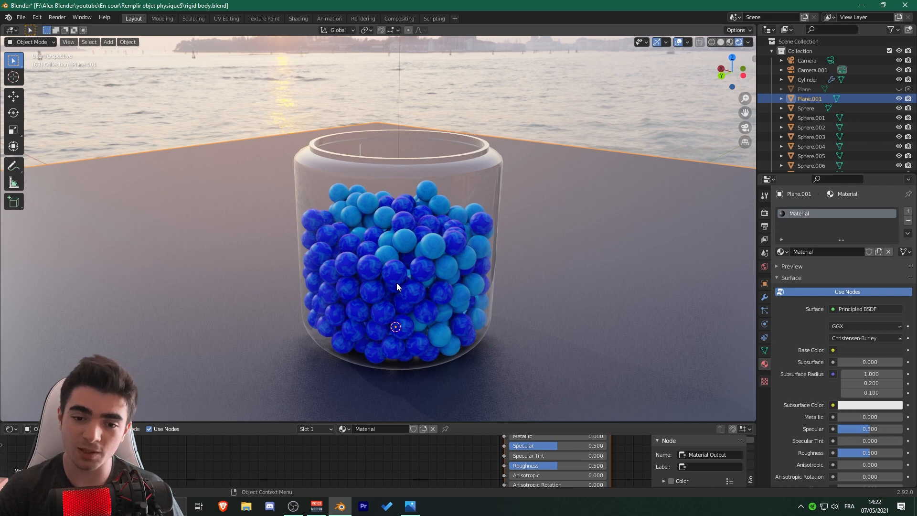
middle_drag(396, 287, 531, 233)
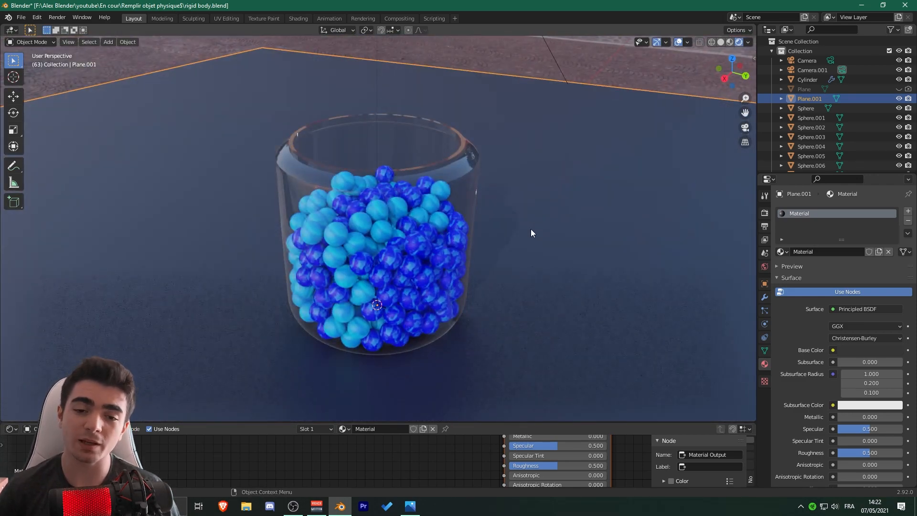
scroll(418, 229, up, 6)
middle_drag(367, 240, 488, 252)
scroll(315, 276, down, 8)
scroll(420, 240, up, 3)
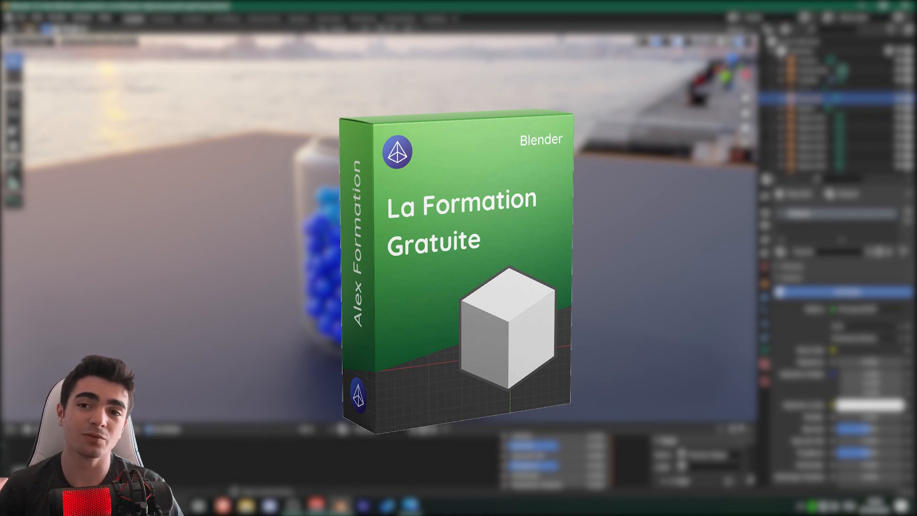
scroll(525, 178, down, 2)
middle_drag(524, 178, 502, 180)
Step: Start a new file with the default scene and delete its cube
click(36, 17)
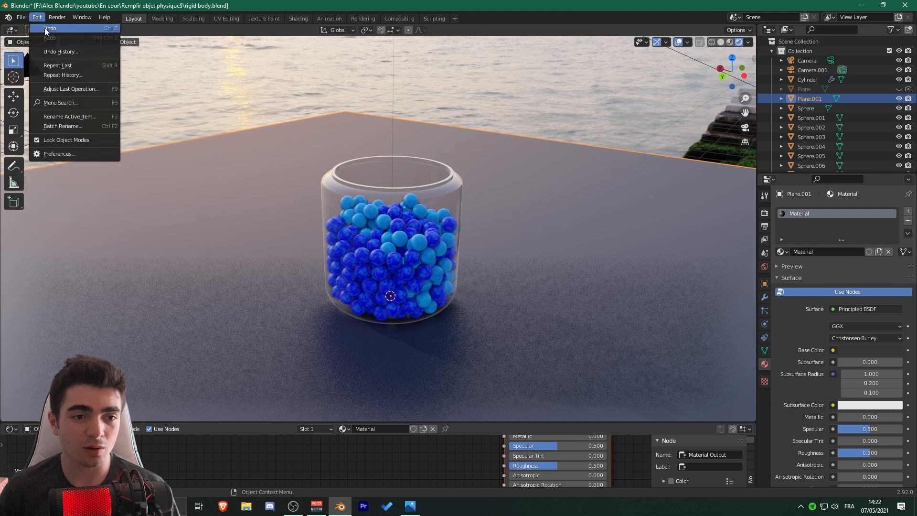
click(45, 29)
click(21, 17)
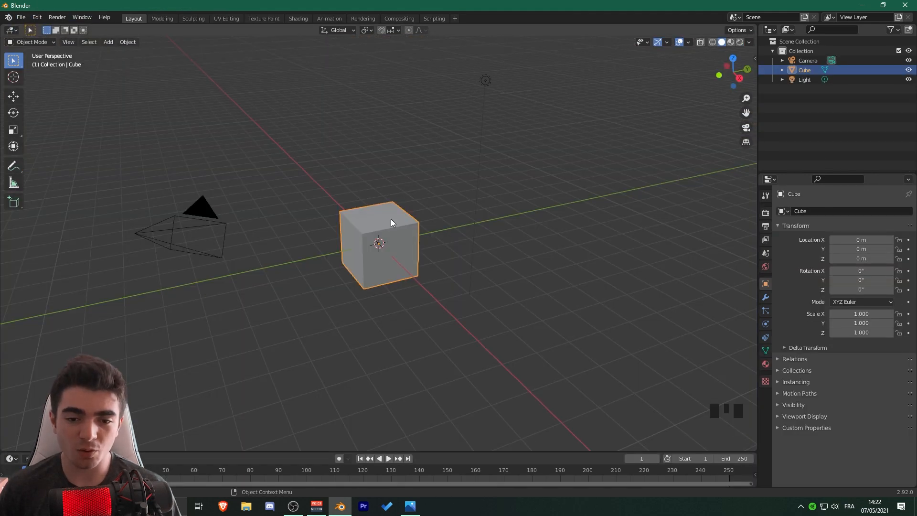
click(391, 219)
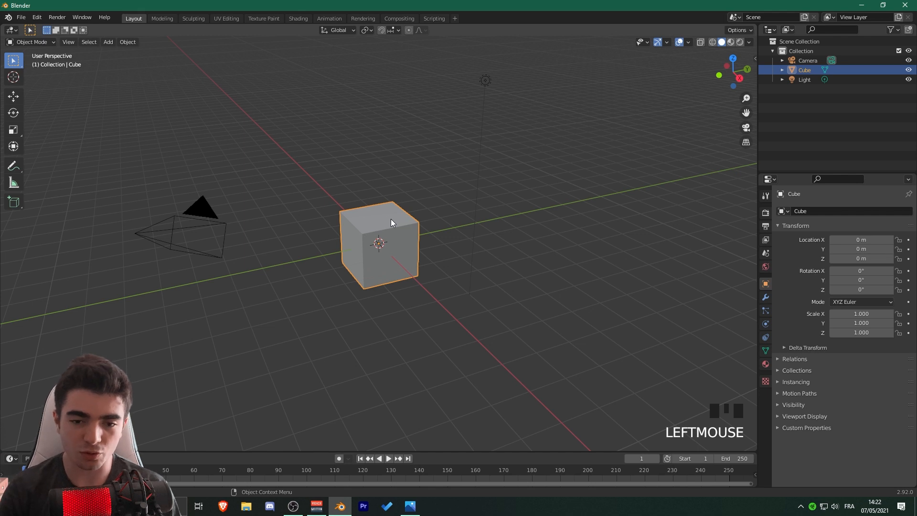
key(Delete)
Step: Add a cylinder mesh at the scene origin and raise its vertex count for a smoother outline
middle_drag(391, 220, 386, 218)
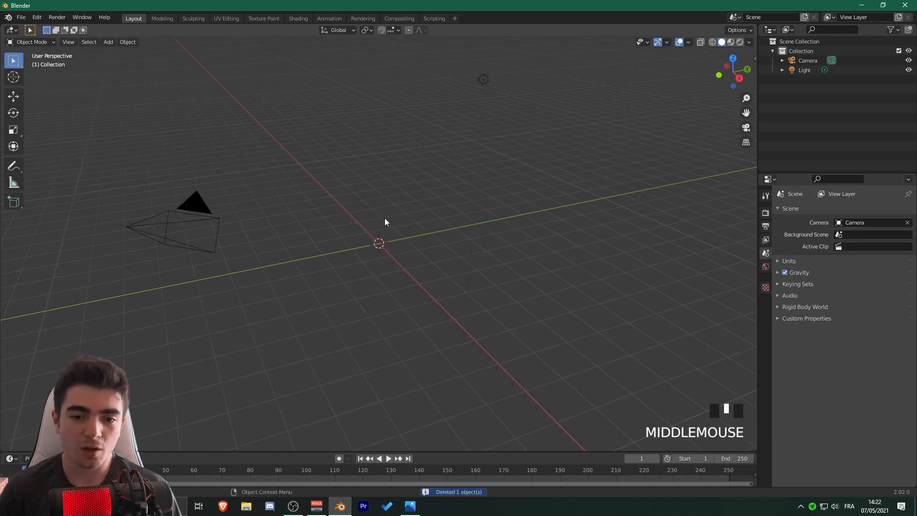
key(shift+a)
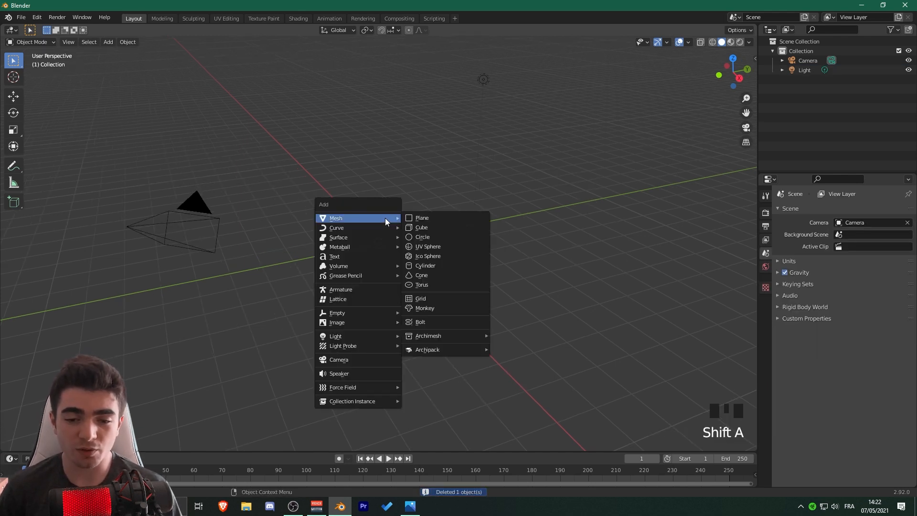
click(425, 266)
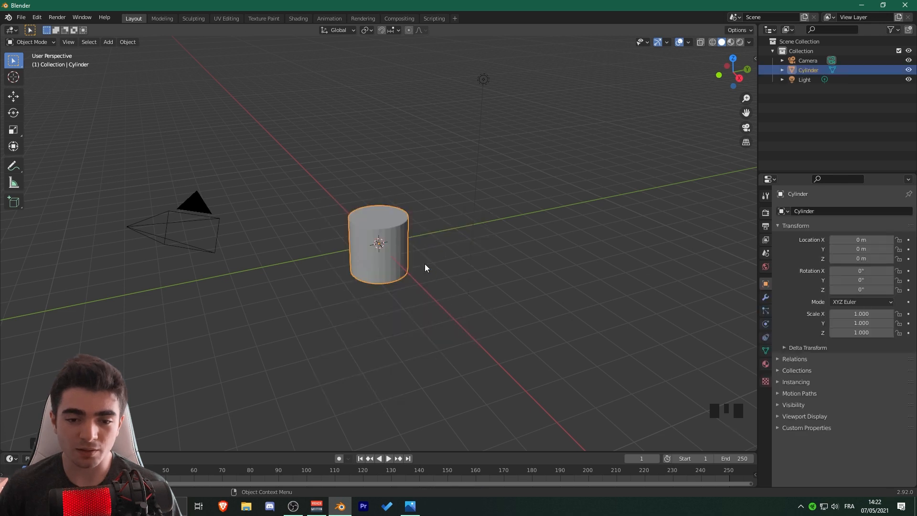
click(42, 444)
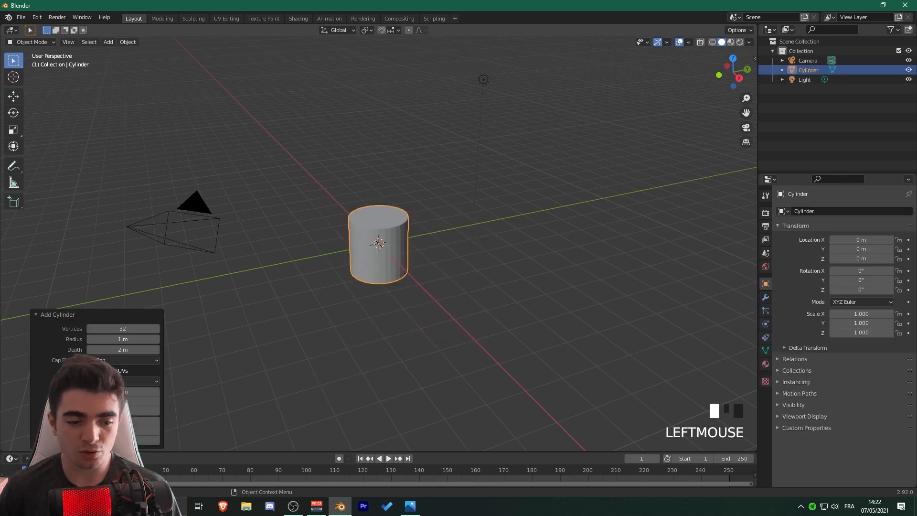
click(129, 330)
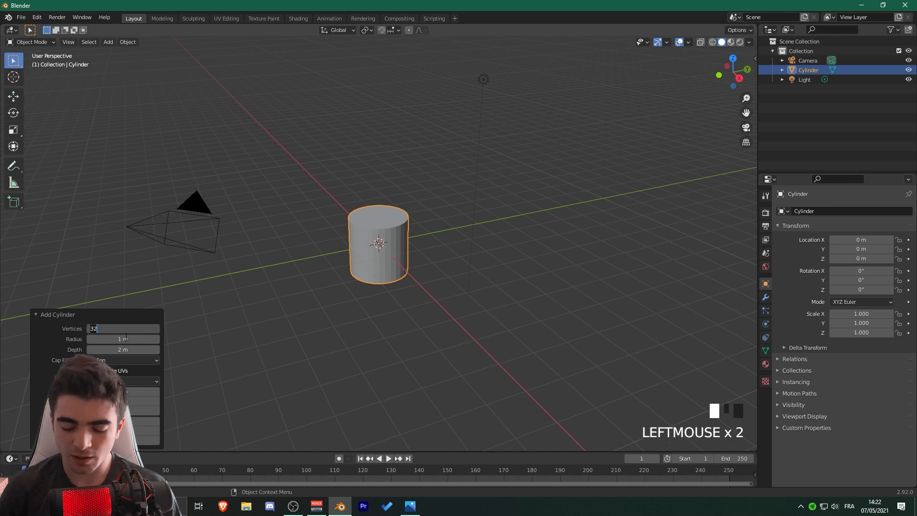
click(38, 316)
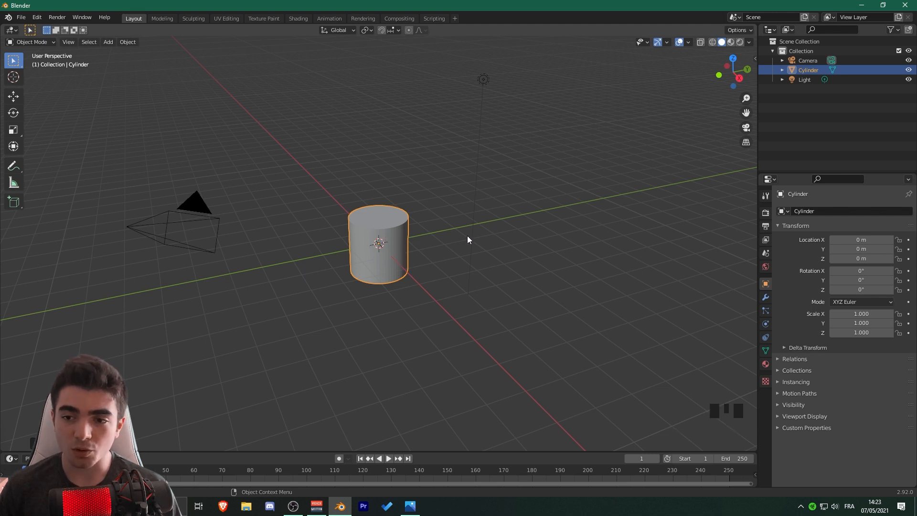
Step: Put the cylinder in Edit Mode in right orthographic view and select its bottom ring of vertices in wireframe shading
click(739, 76)
scroll(595, 119, up, 4)
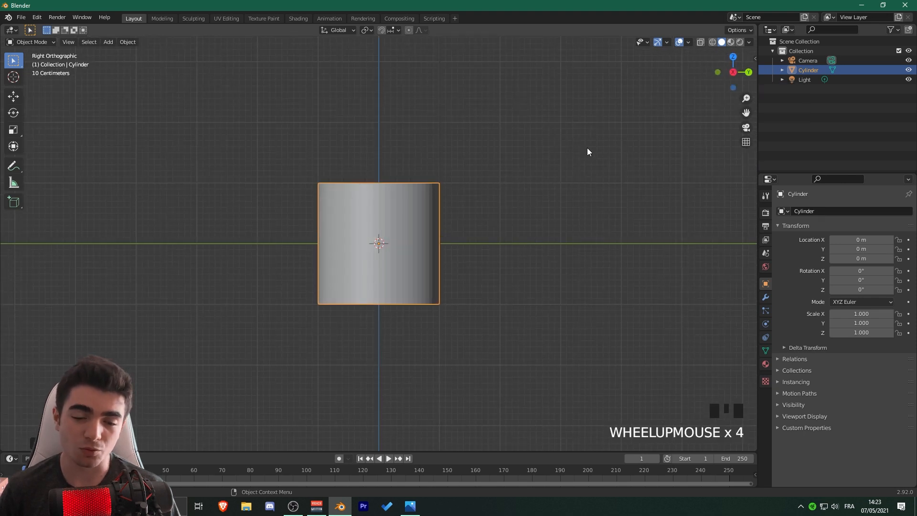
scroll(587, 151, up, 3)
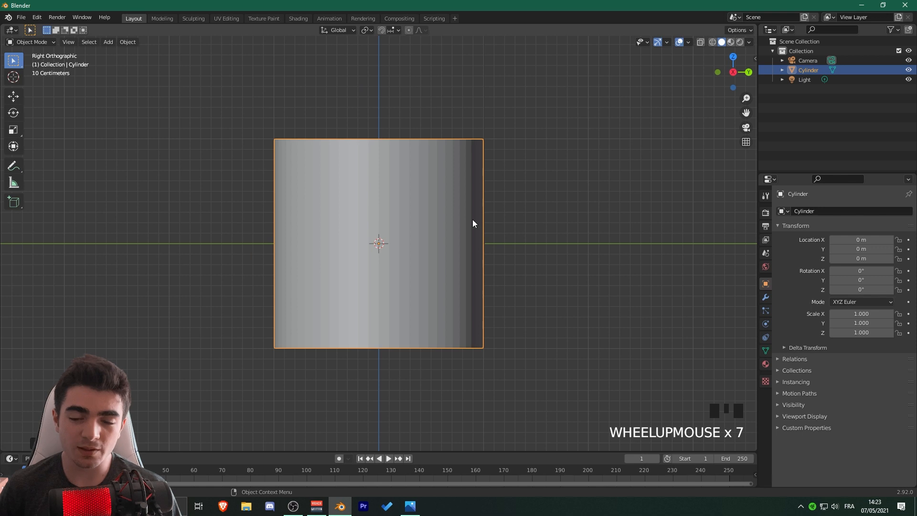
click(31, 42)
click(26, 64)
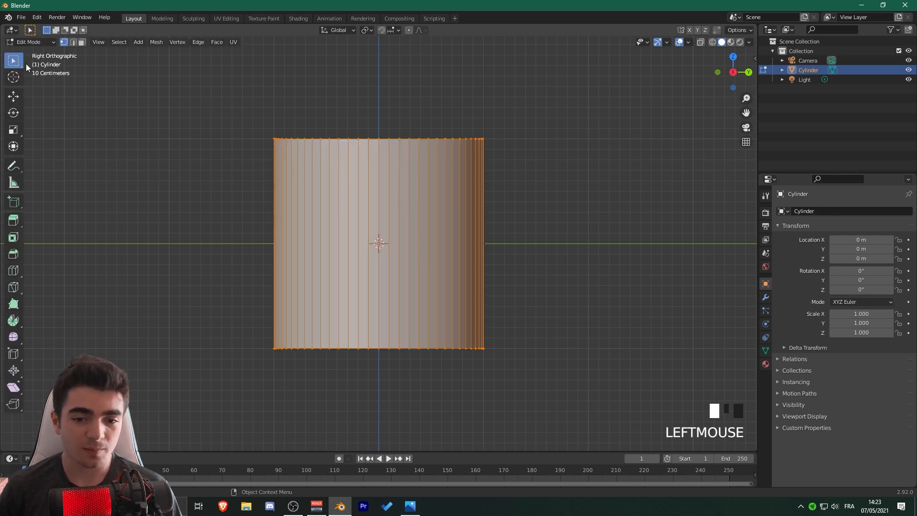
click(713, 42)
click(555, 197)
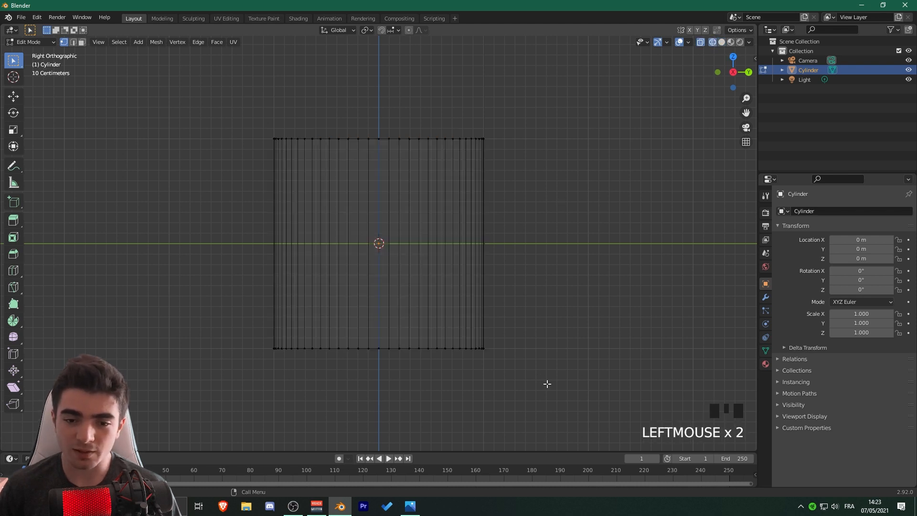
drag(556, 384, 178, 320)
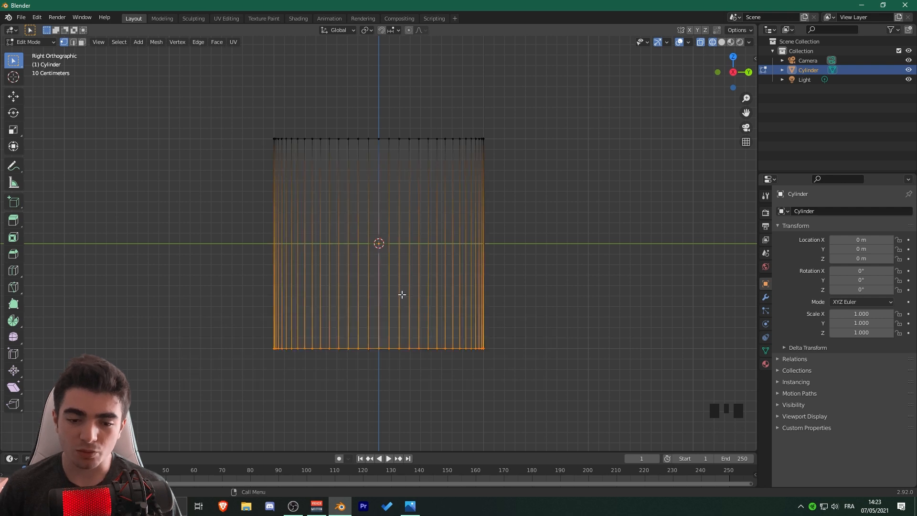
Step: Try selecting the cylinder's bottom vertices in solid shading, check the selection from below, and clear it back in right orthographic view
click(713, 42)
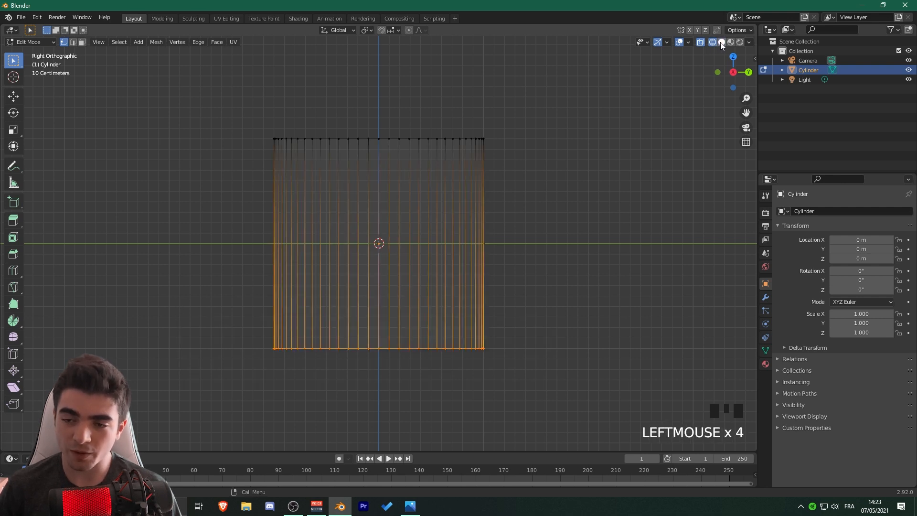
click(720, 42)
click(713, 42)
shift+middle_drag(525, 230, 551, 170)
scroll(551, 170, down, 1)
scroll(577, 167, up, 2)
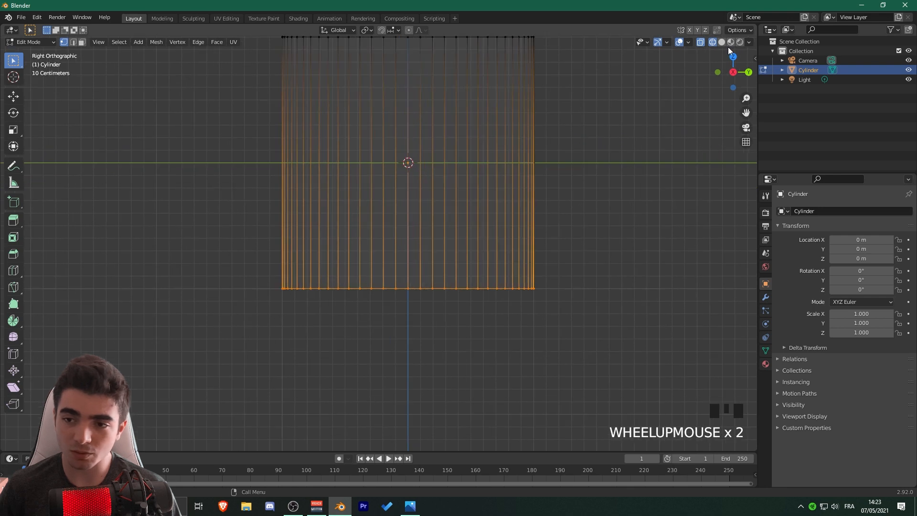
click(722, 42)
click(633, 320)
mouse_move(630, 330)
mouse_down()
mouse_move(270, 306)
mouse_move(189, 251)
mouse_up()
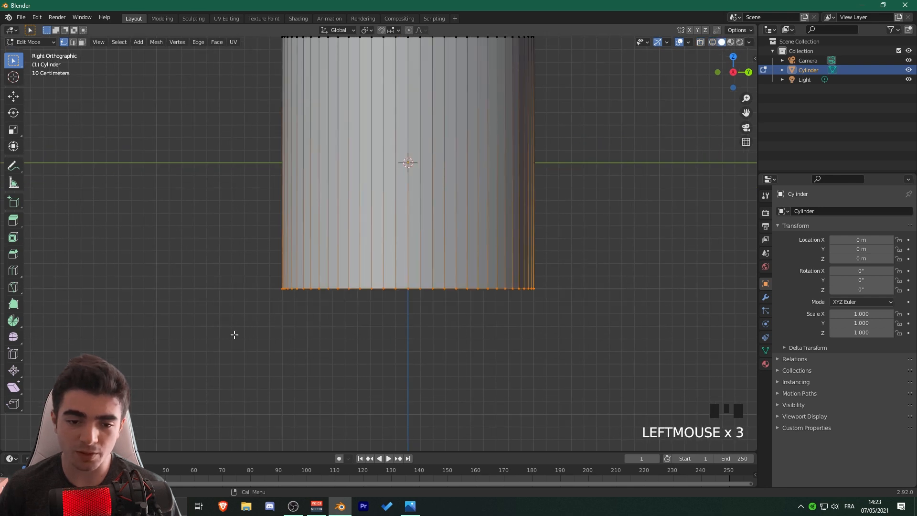
middle_drag(234, 335, 326, 238)
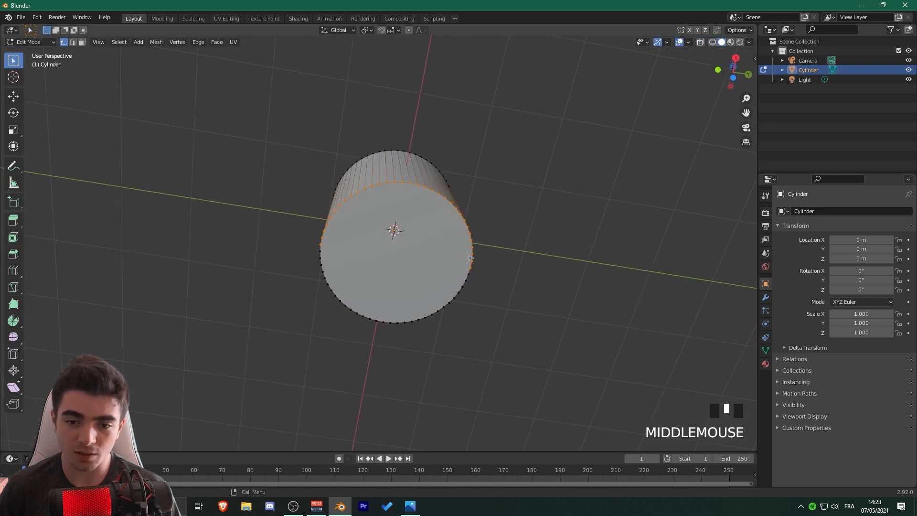
middle_drag(470, 258, 492, 220)
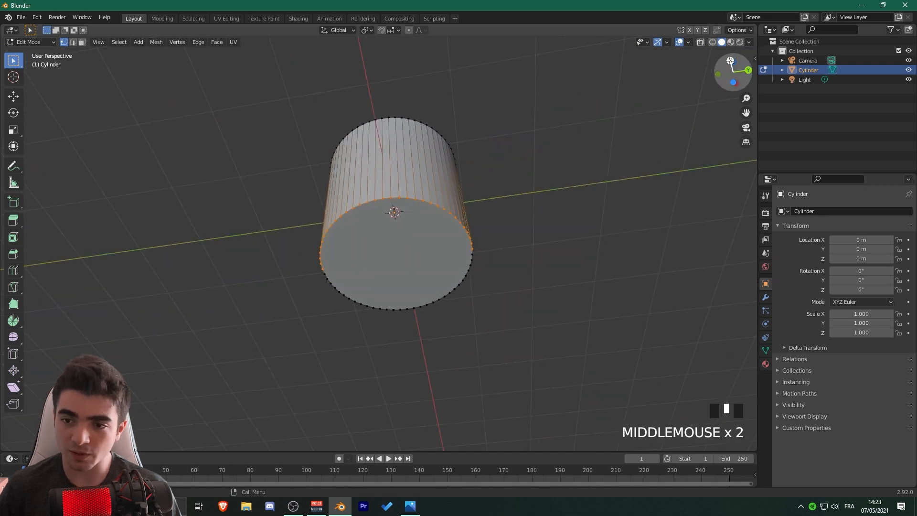
click(731, 61)
scroll(631, 143, up, 3)
scroll(624, 225, down, 2)
click(623, 227)
scroll(621, 223, down, 2)
shift+middle_drag(622, 227, 622, 203)
Step: Select the cylinder's full bottom ring in wireframe shading, bevel it about 0.216 m with 20 segments, and return to Object Mode
click(713, 43)
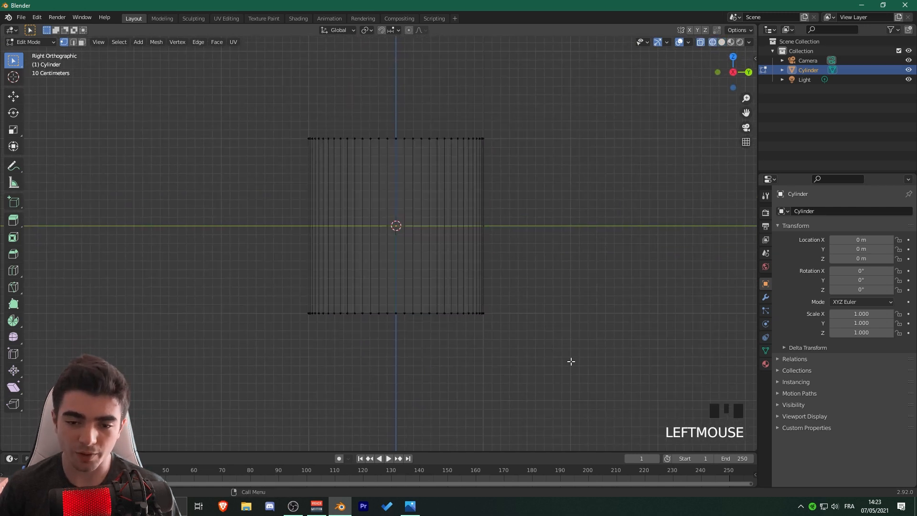
drag(574, 356, 191, 278)
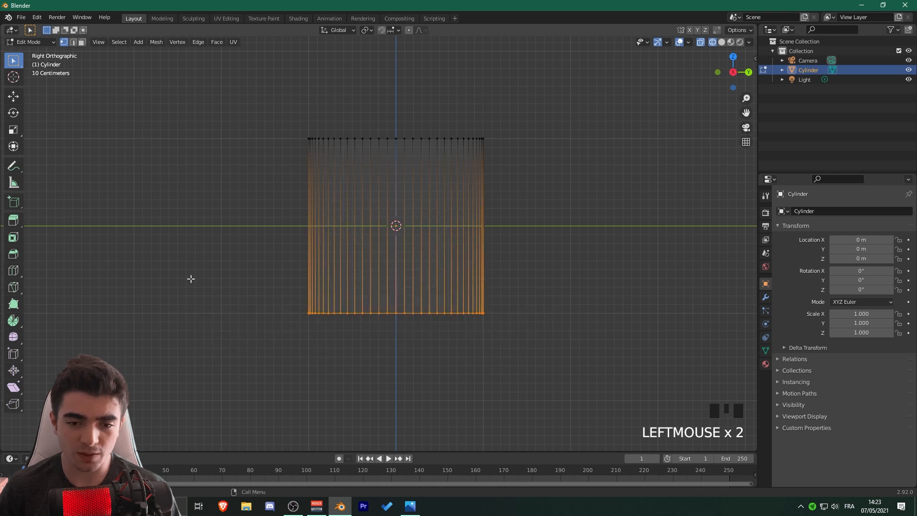
scroll(194, 279, up, 2)
middle_drag(196, 278, 327, 286)
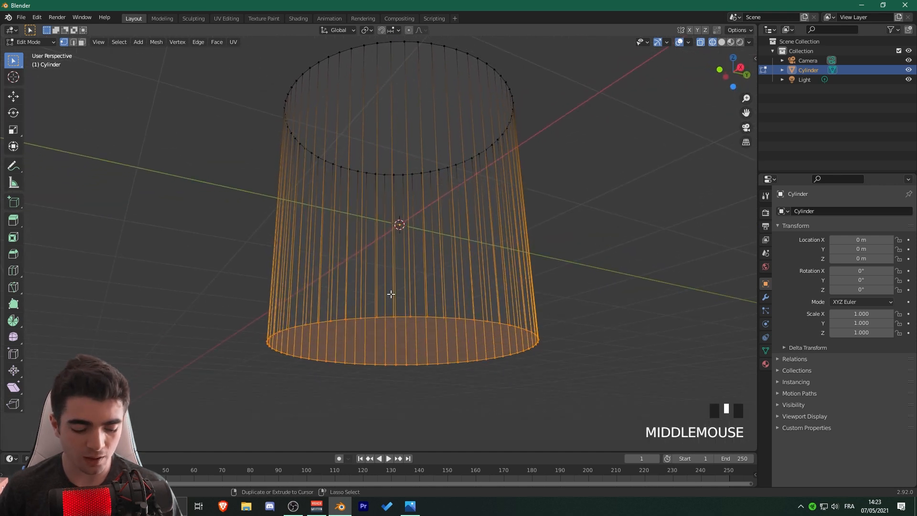
key(ctrl+b)
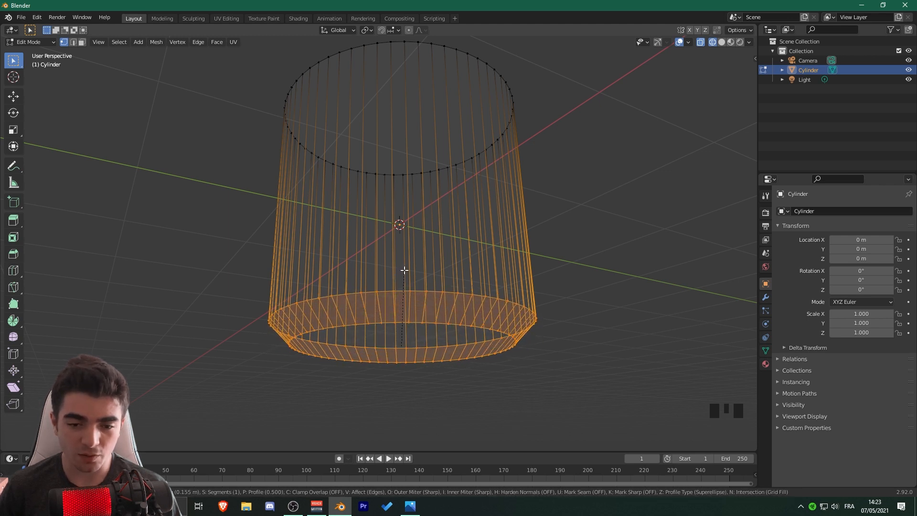
scroll(400, 277, up, 10)
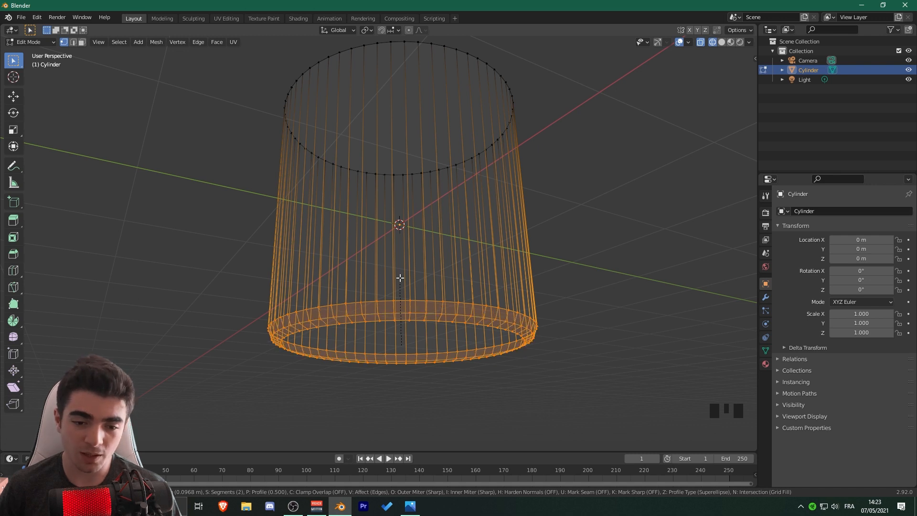
scroll(400, 278, up, 9)
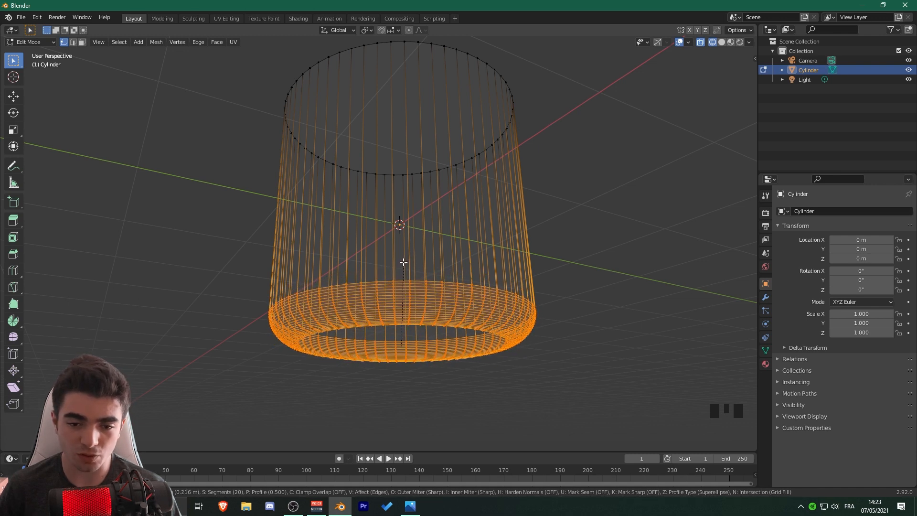
click(403, 262)
key(Tab)
scroll(336, 259, down, 2)
middle_drag(332, 257, 380, 272)
Step: Put the cylinder in Edit Mode in right orthographic view and select its top ring of vertices
key(KP_1)
key(KP_3)
scroll(69, 100, up, 2)
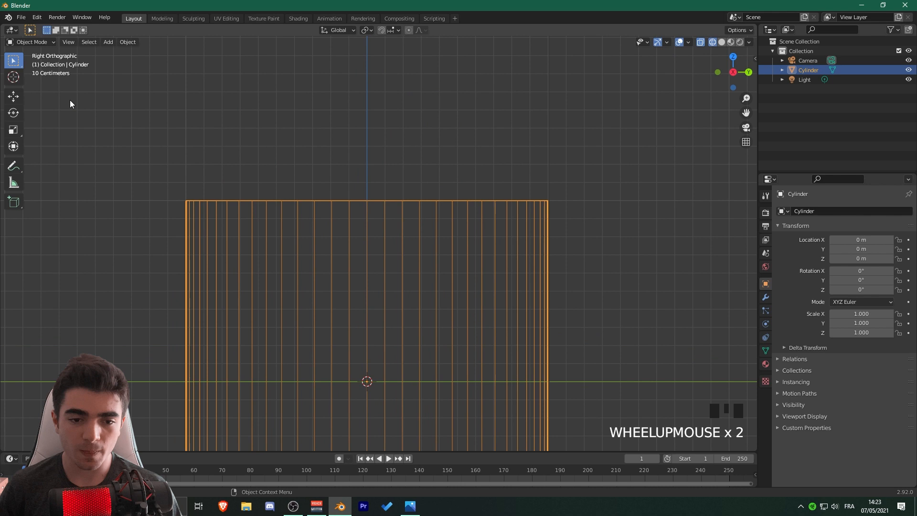
click(33, 44)
click(29, 63)
scroll(126, 143, up, 1)
shift+middle_drag(131, 148, 132, 165)
click(87, 160)
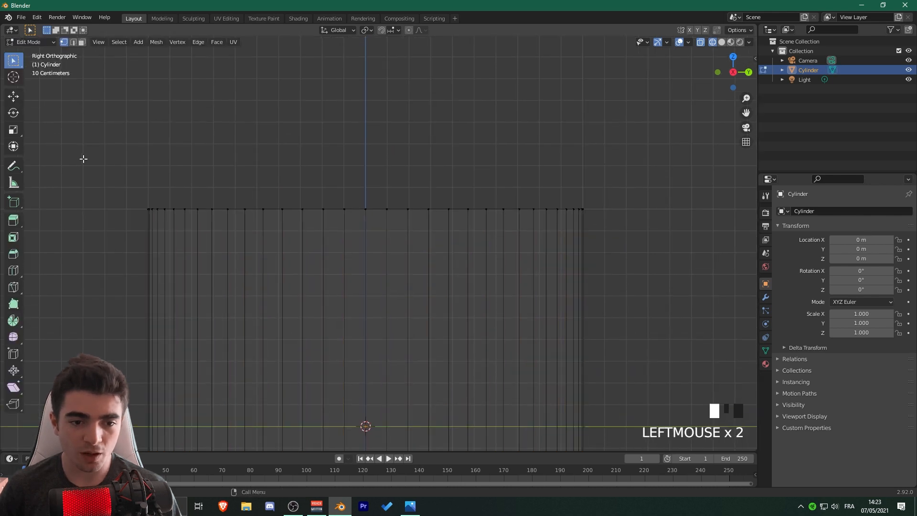
drag(83, 158, 622, 220)
scroll(546, 238, up, 2)
scroll(555, 267, down, 1)
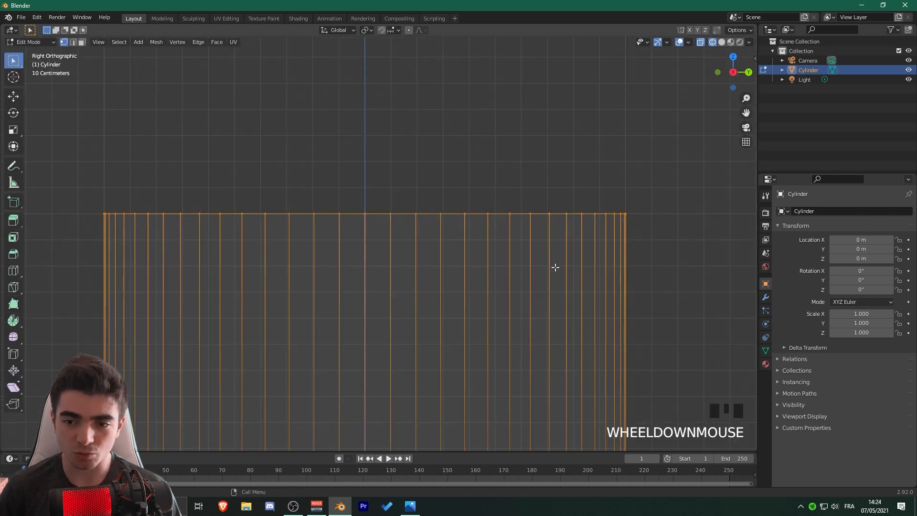
Step: Extrude the top ring upward about 0.037 m, then keep extruding and scaling it inward in small stages to shape a rounded shoulder
shift+middle_drag(555, 267, 577, 288)
key(e)
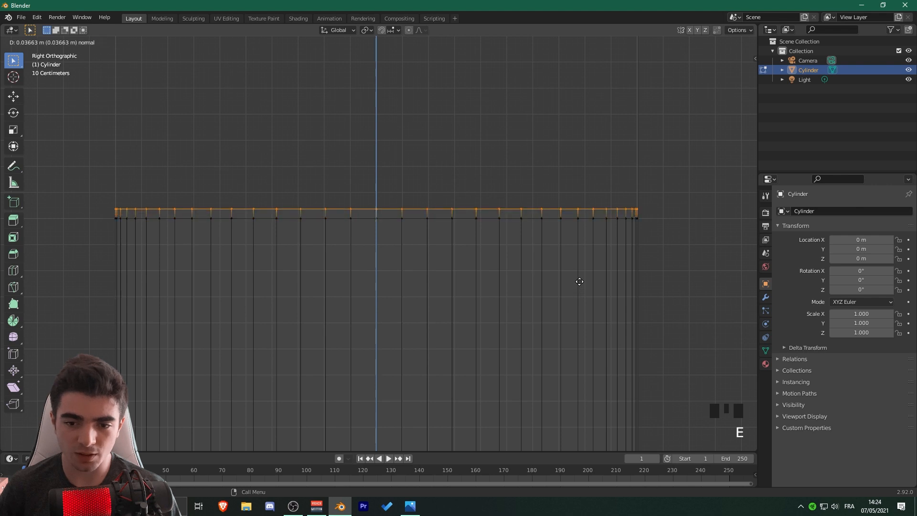
click(579, 282)
key(e)
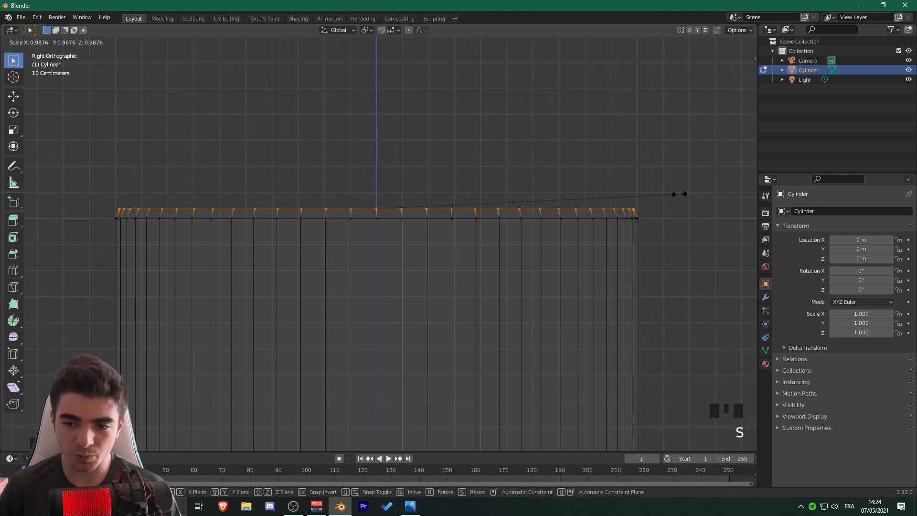
click(672, 191)
key(s)
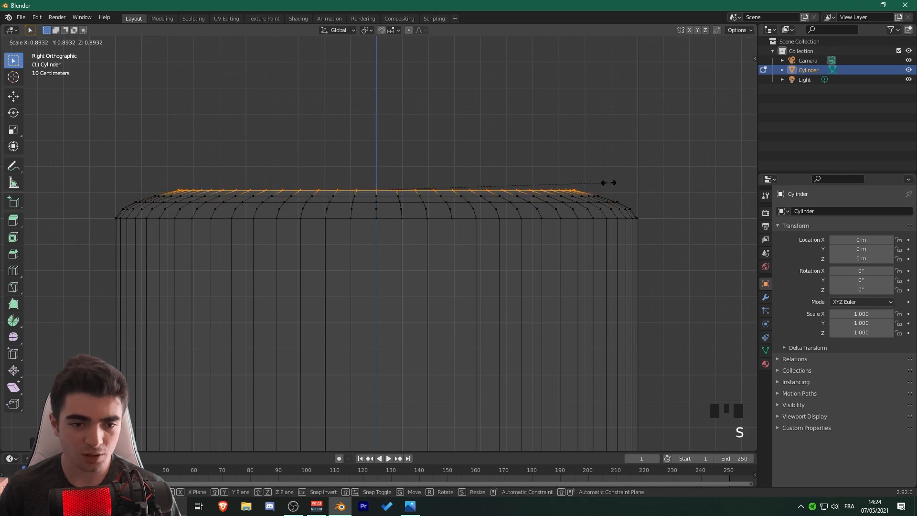
click(614, 184)
Step: Lower the shoulder's top ring about 0.011 m along Z, extrude it straight up into a short neck, and clear the selection
key(g)
key(z)
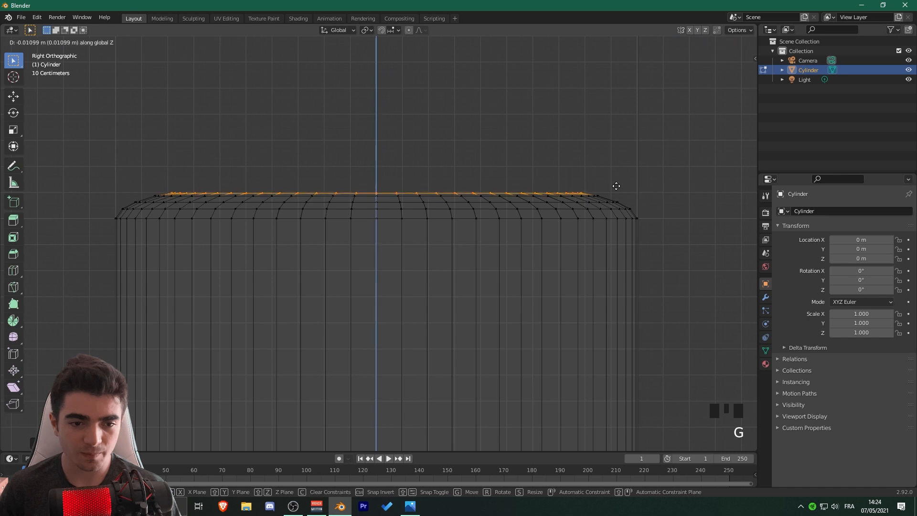
click(614, 186)
key(e)
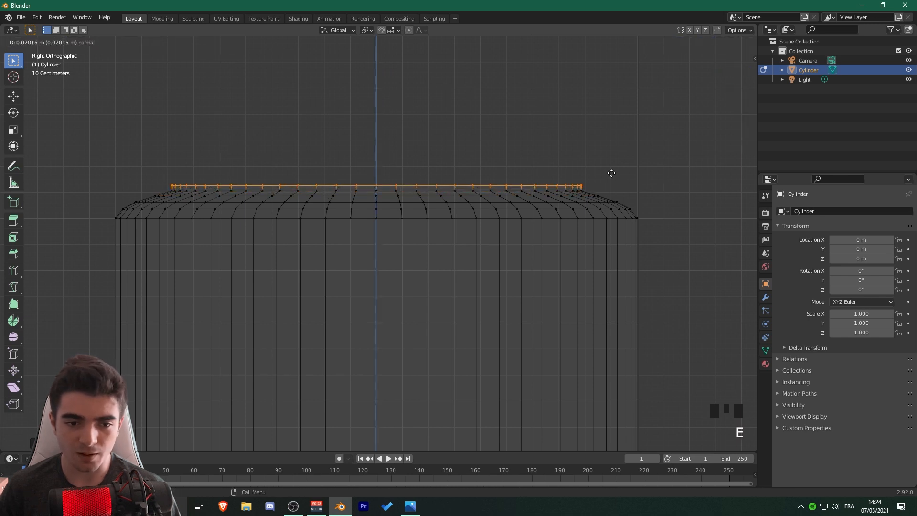
click(611, 173)
click(617, 168)
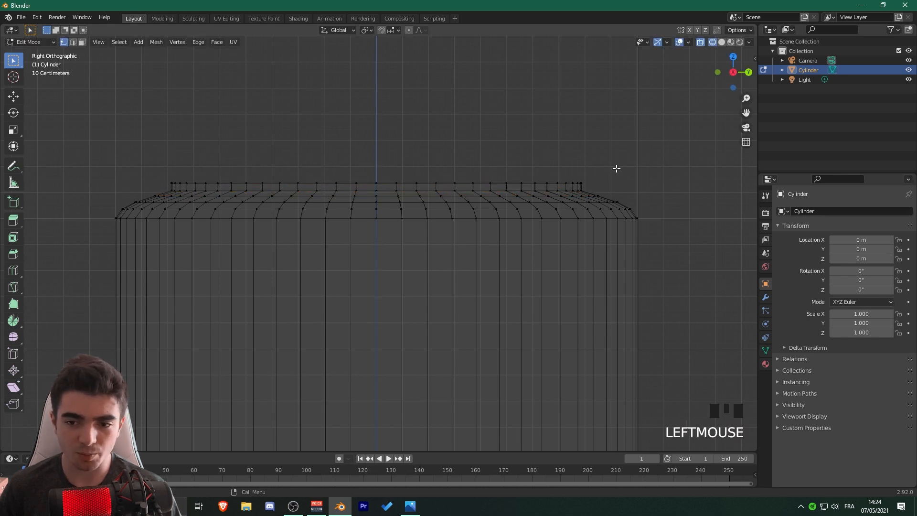
Step: Switch the viewport to solid shading, return to Object Mode, and view the jar's shoulder and neck from above
key(Tab)
scroll(617, 168, down, 3)
scroll(617, 168, up, 3)
key(Tab)
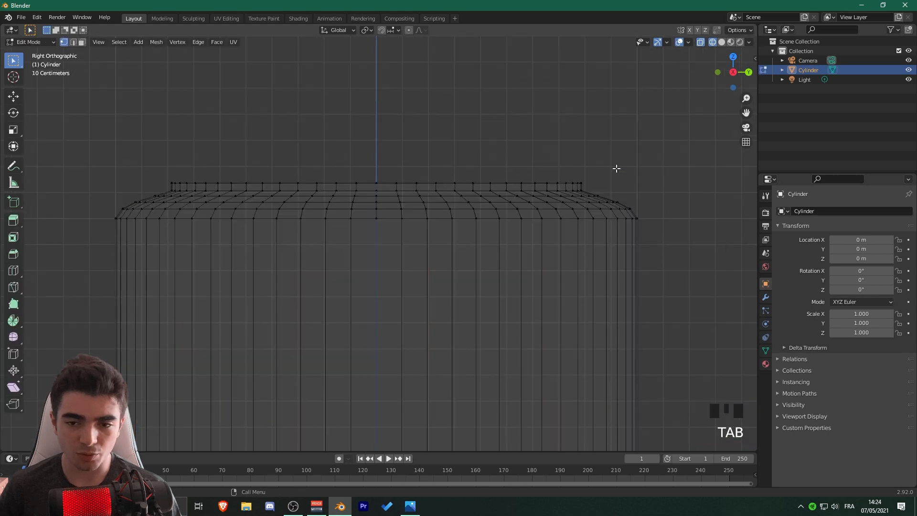
scroll(479, 188, down, 3)
mouse_move(479, 188)
shift+middle_down()
mouse_move(483, 207)
mouse_move(481, 172)
mouse_move(481, 190)
shift+middle_up()
key(z)
click(554, 187)
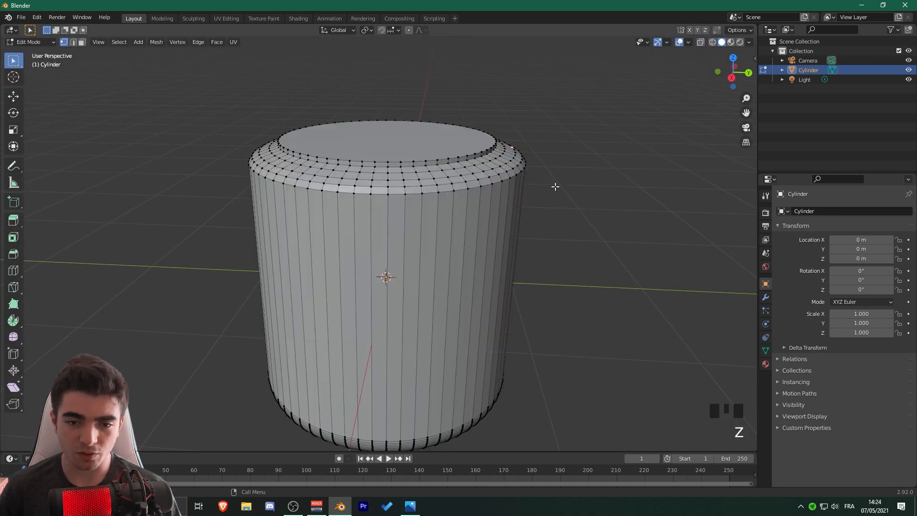
scroll(530, 190, up, 2)
click(30, 42)
click(26, 53)
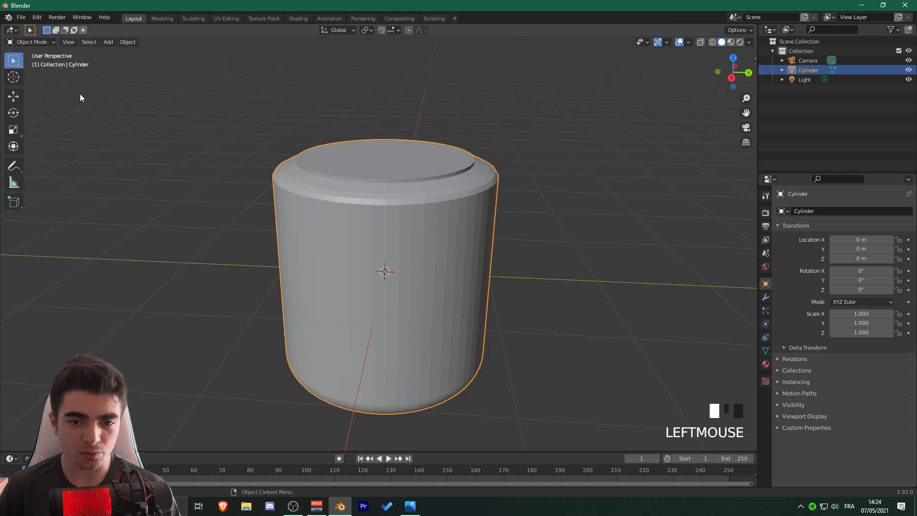
middle_drag(79, 94, 276, 188)
Step: Delete the cap face on top of the neck in face select mode and return to Object Mode
click(30, 42)
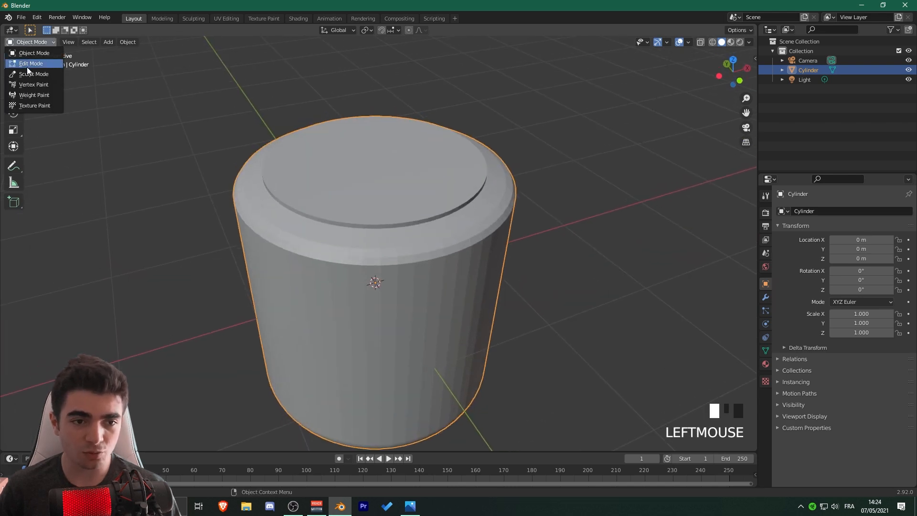
click(26, 64)
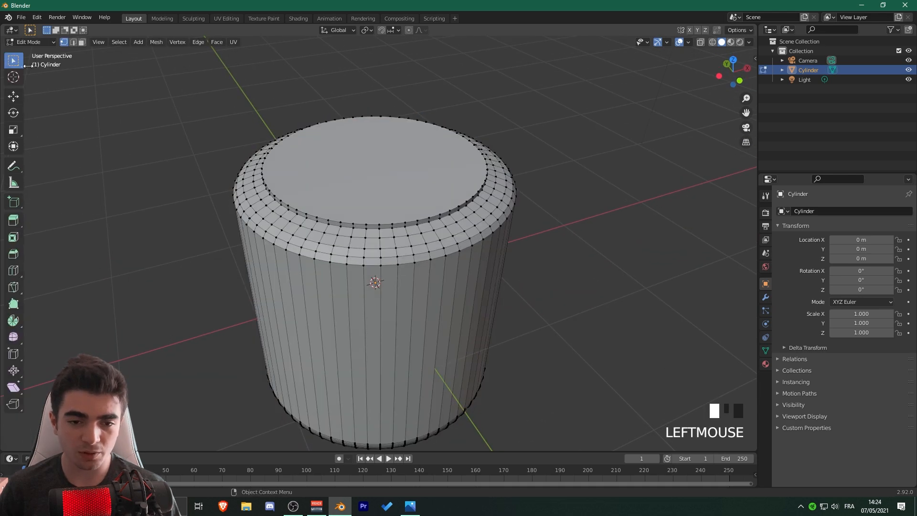
click(82, 43)
click(385, 166)
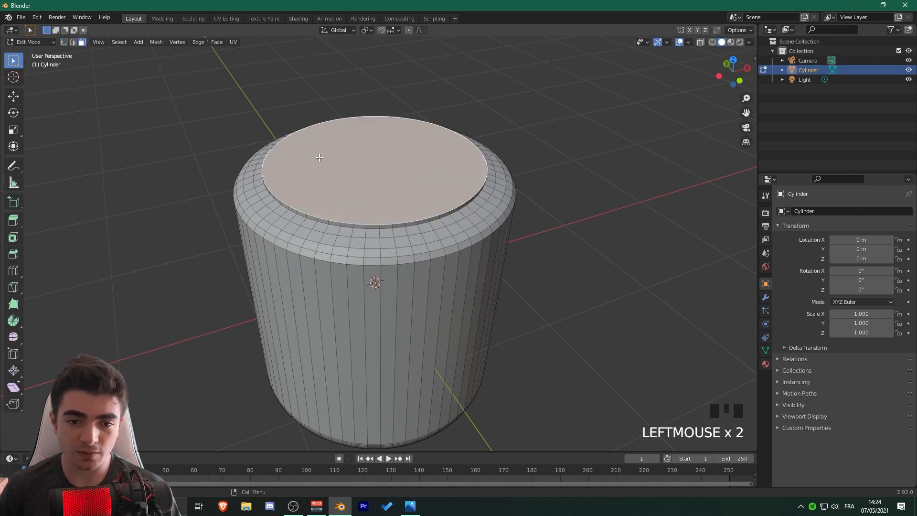
key(Delete)
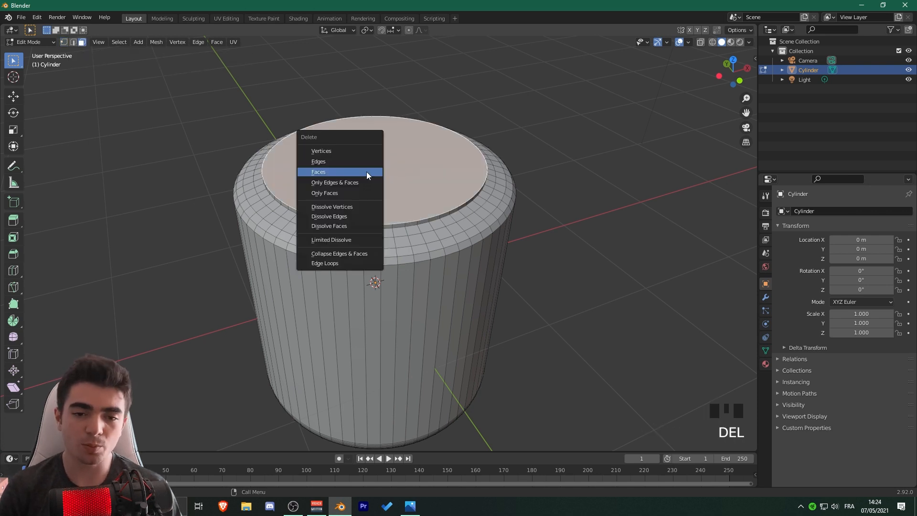
click(342, 171)
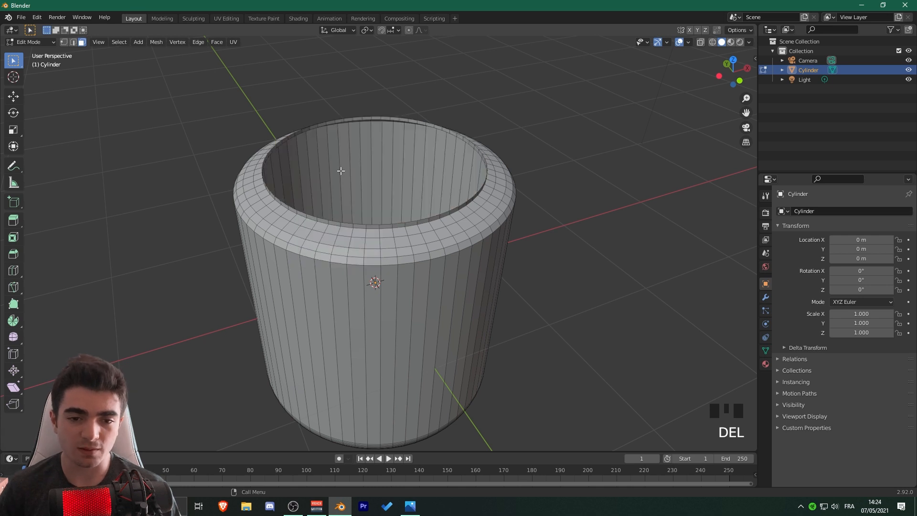
key(Tab)
Step: Inspect the open jar from several angles and apply Shade Smooth to it
scroll(339, 180, down, 3)
middle_drag(339, 180, 286, 265)
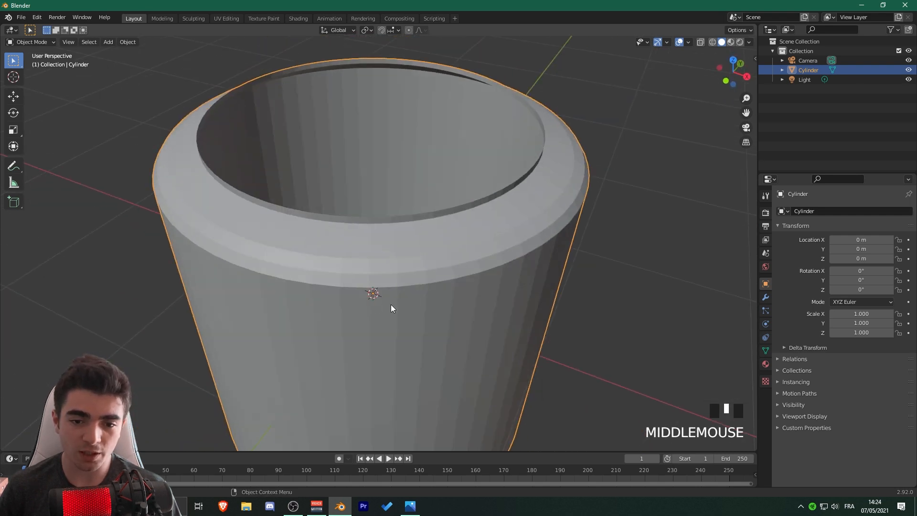
middle_drag(391, 308, 328, 142)
middle_drag(443, 179, 463, 280)
scroll(461, 301, down, 2)
scroll(408, 232, up, 1)
right_click(393, 208)
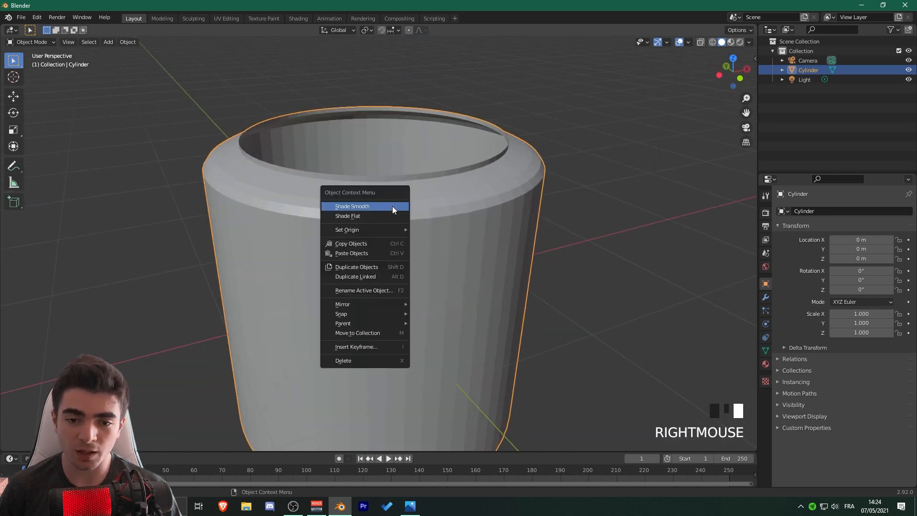
click(392, 208)
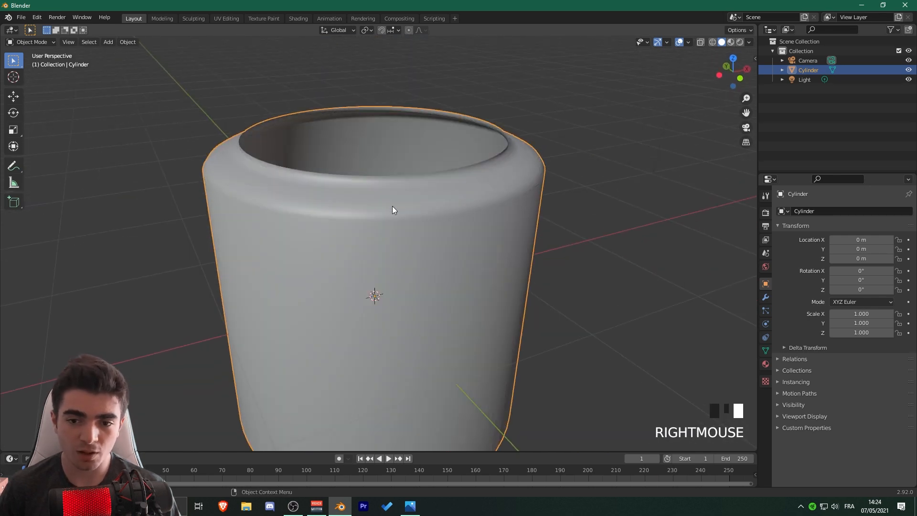
Step: Enable Auto Smooth at 30° for the jar's normals
click(766, 351)
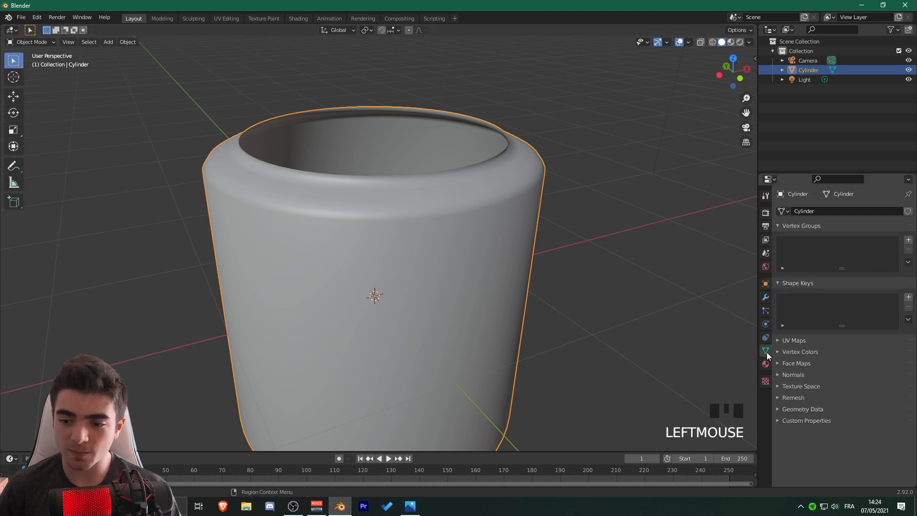
click(789, 376)
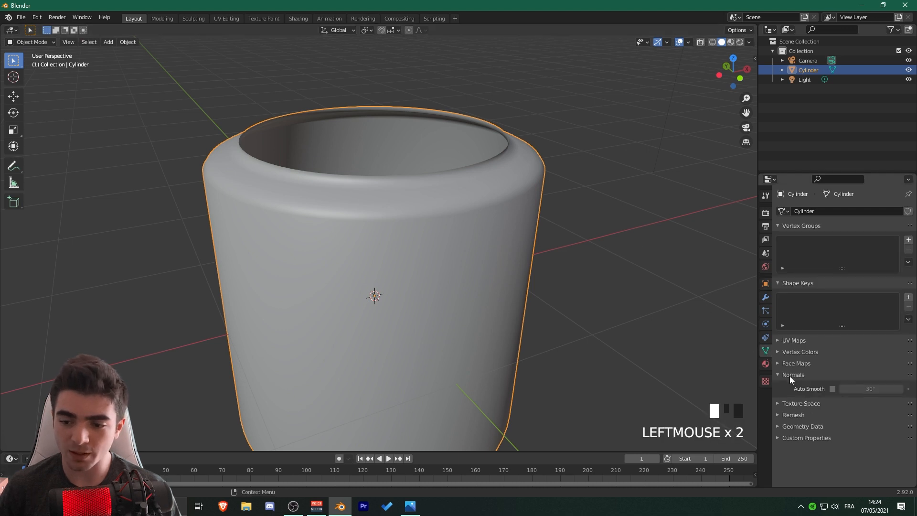
click(834, 389)
Step: Examine the smoothed shading on the jar's rim, interior, shoulder and side profile
scroll(445, 280, down, 3)
middle_drag(446, 280, 421, 268)
scroll(418, 268, up, 1)
middle_drag(443, 223, 450, 271)
scroll(480, 266, up, 3)
scroll(487, 262, down, 2)
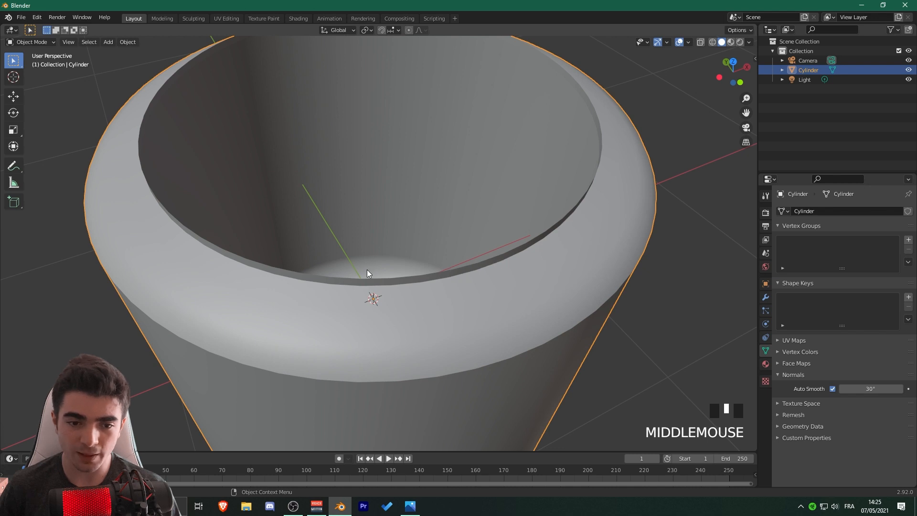
scroll(387, 260, down, 3)
middle_drag(386, 216, 385, 227)
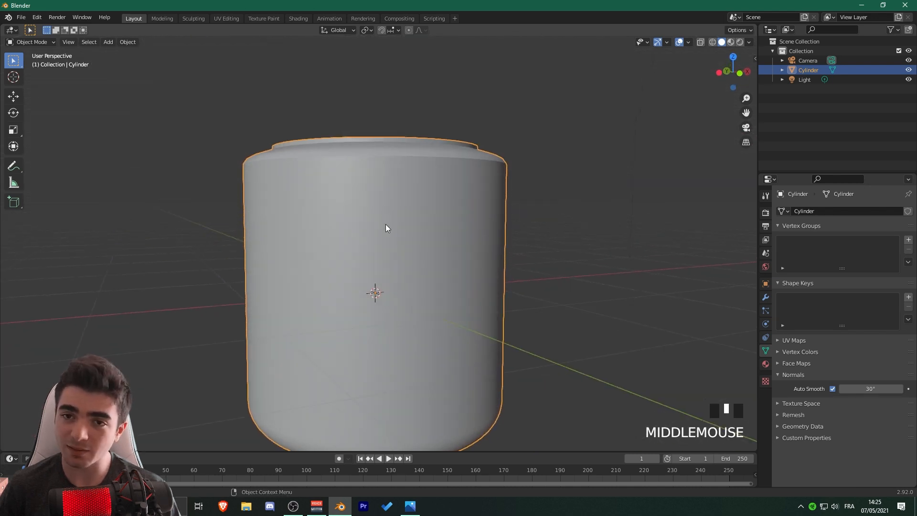
scroll(387, 244, up, 2)
scroll(396, 277, down, 1)
mouse_move(402, 289)
middle_down()
mouse_move(404, 262)
mouse_move(405, 272)
middle_up()
scroll(403, 244, up, 3)
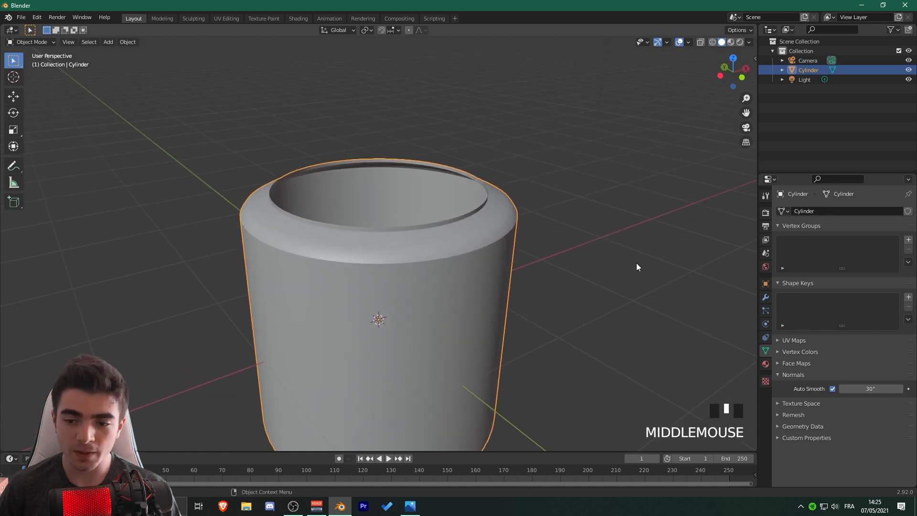
Step: Add a Solidify modifier to the jar and bring its rim into close view
click(500, 232)
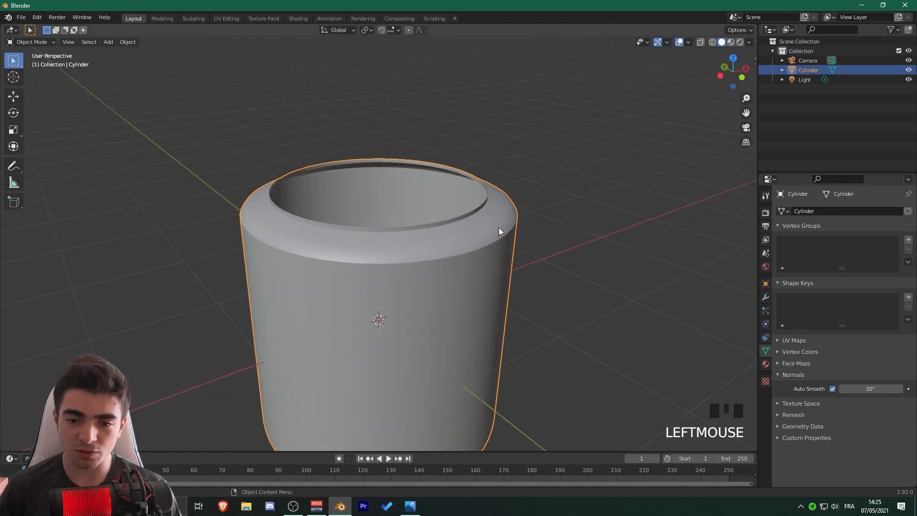
click(766, 298)
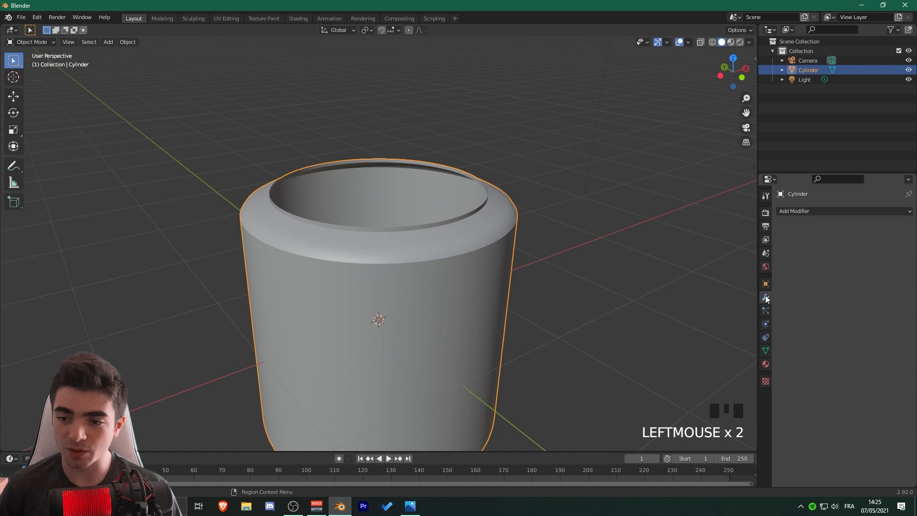
click(803, 210)
click(803, 210)
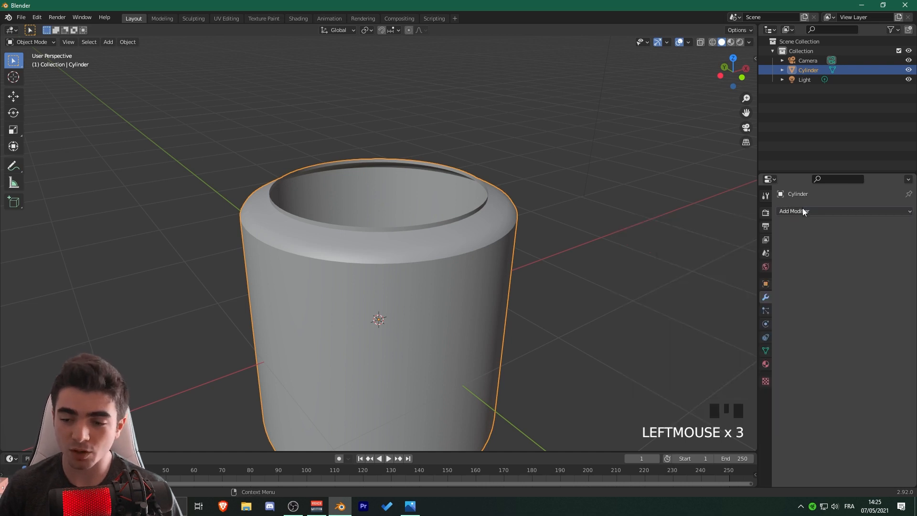
click(802, 210)
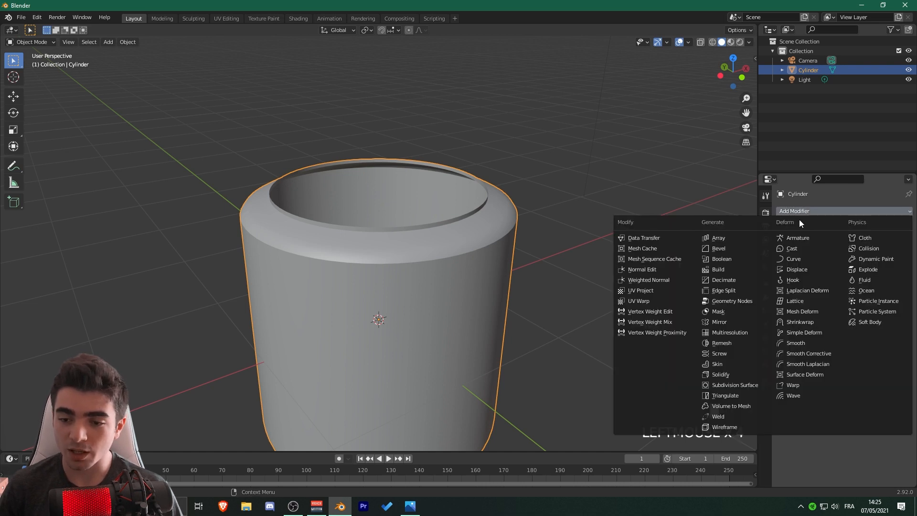
click(720, 375)
scroll(535, 280, up, 2)
middle_drag(535, 279, 511, 294)
scroll(511, 293, up, 2)
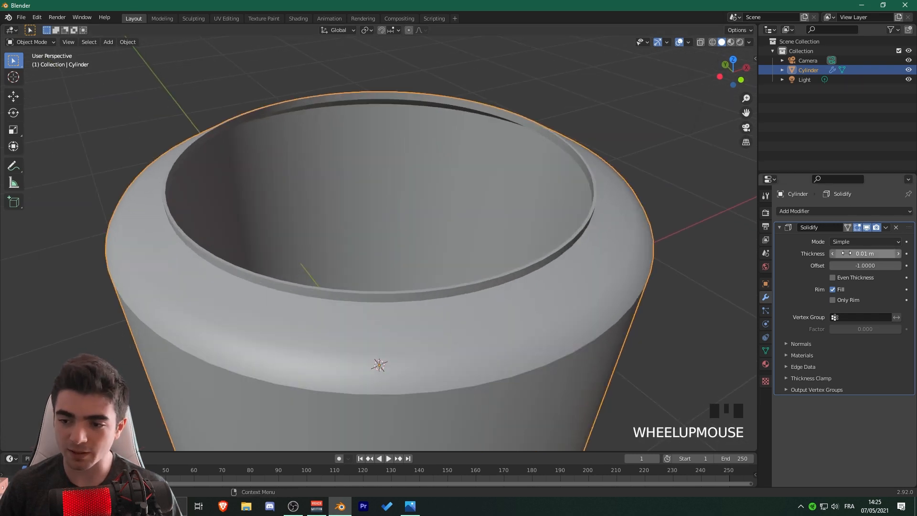
Step: Try a Solidify thickness of 0.06 m and check the wall at the jar's rim
drag(848, 253, 860, 253)
middle_drag(480, 220, 522, 201)
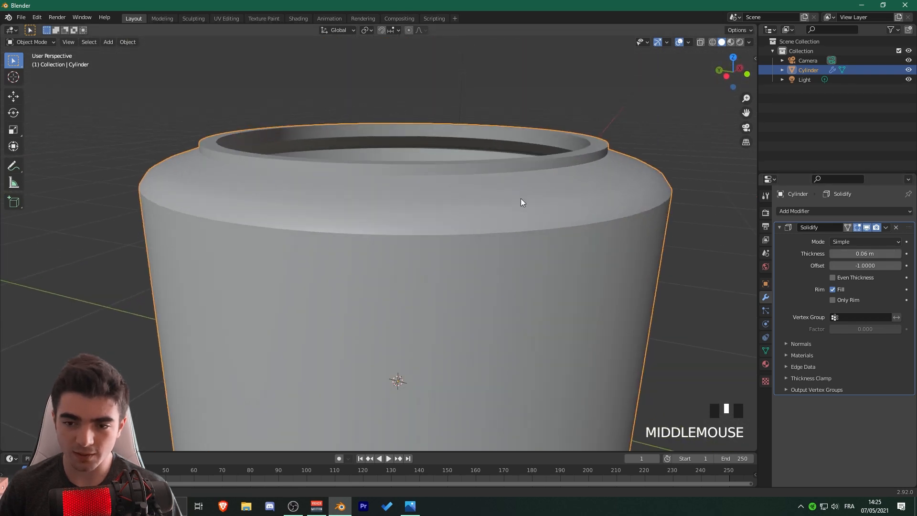
scroll(521, 218, up, 2)
scroll(520, 214, up, 2)
scroll(593, 220, down, 4)
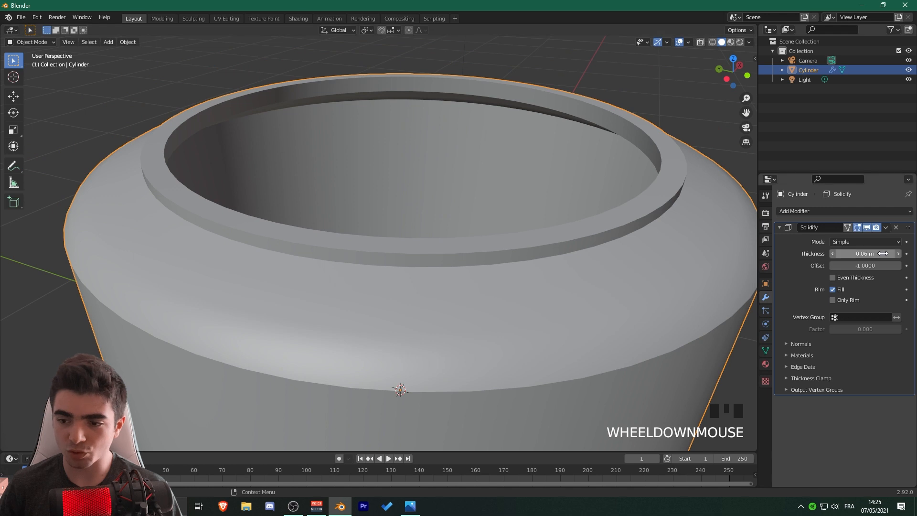
Step: Set the Solidify thickness to 0.039 m and check the jar's wall from several angles
drag(860, 253, 850, 253)
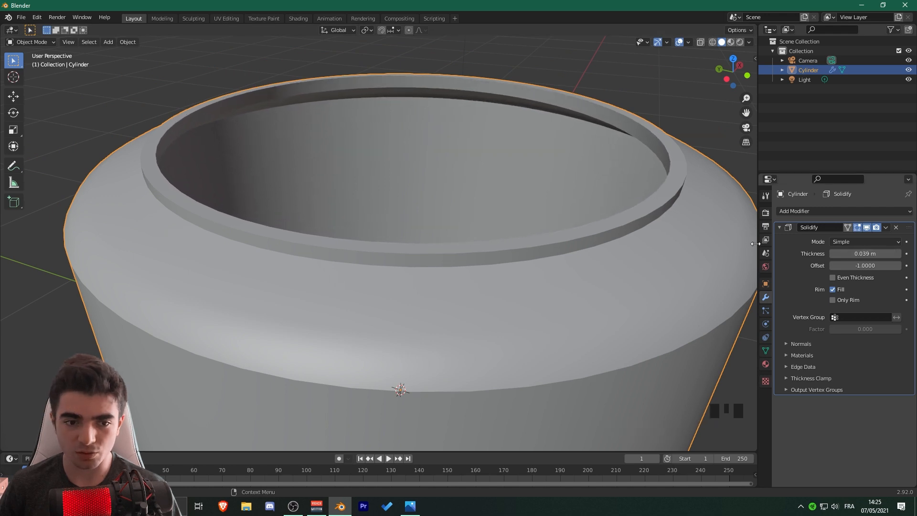
middle_drag(497, 201, 508, 253)
scroll(507, 239, up, 2)
scroll(508, 252, up, 1)
middle_drag(544, 219, 576, 199)
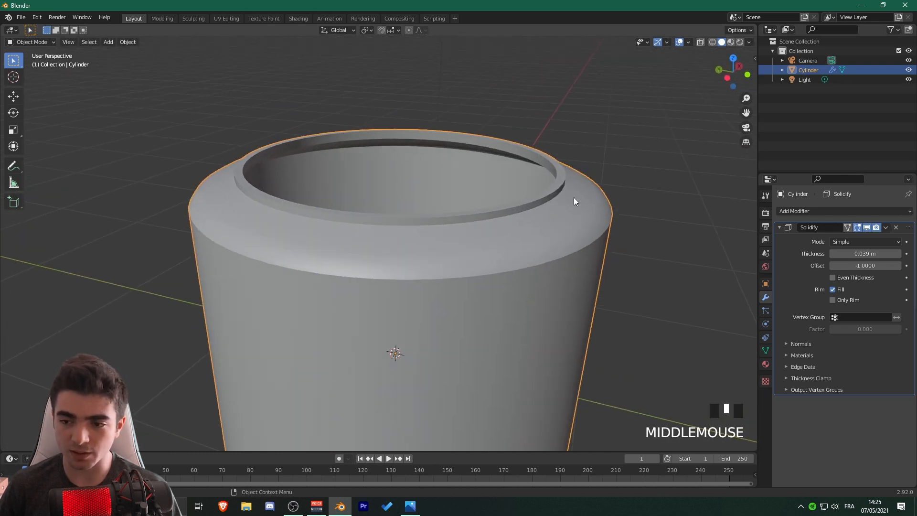
Step: Apply the Solidify modifier to the jar and check the whole model
click(886, 227)
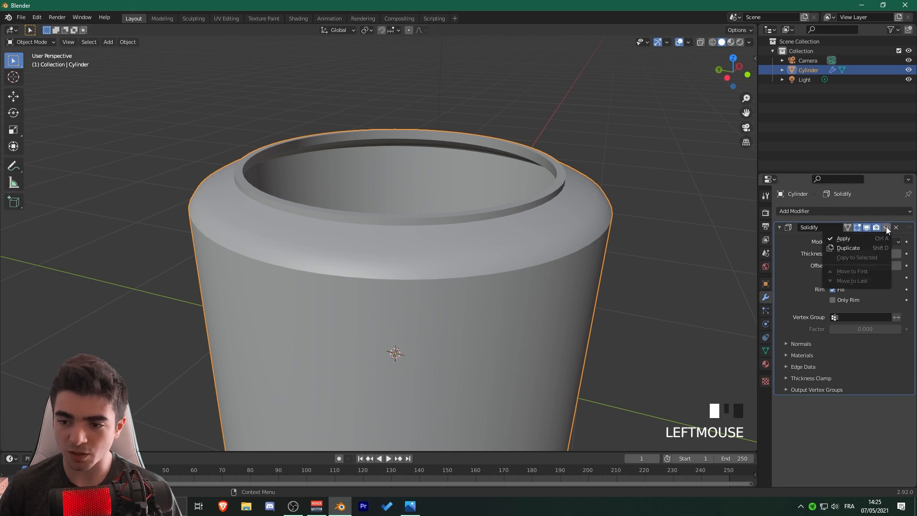
click(844, 238)
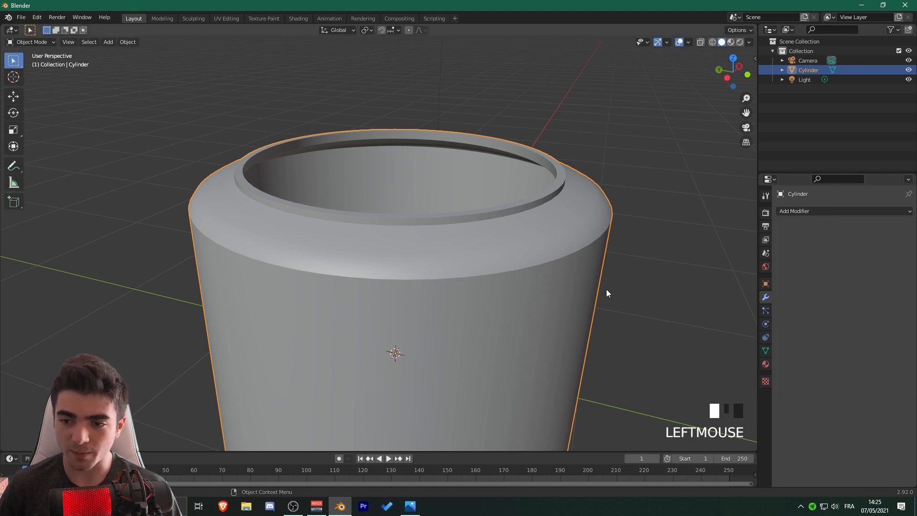
scroll(538, 267, down, 7)
middle_drag(538, 266, 478, 267)
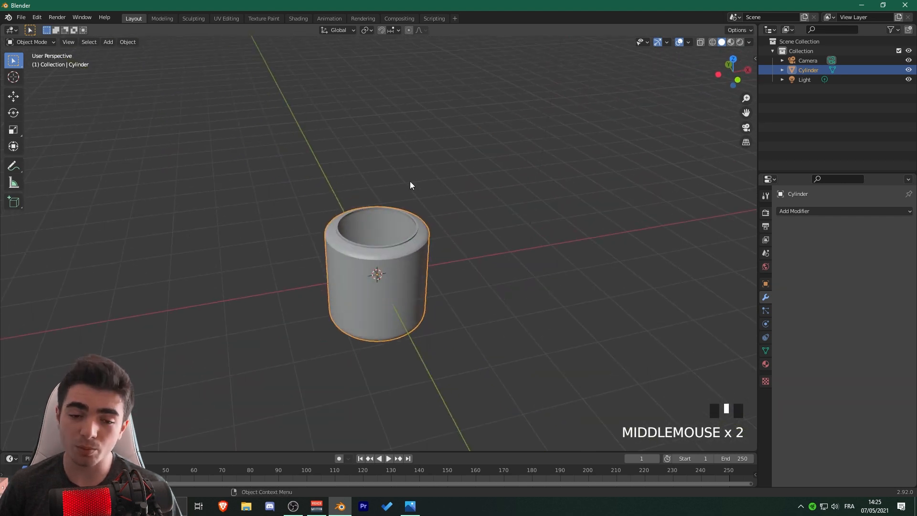
middle_drag(409, 185, 365, 211)
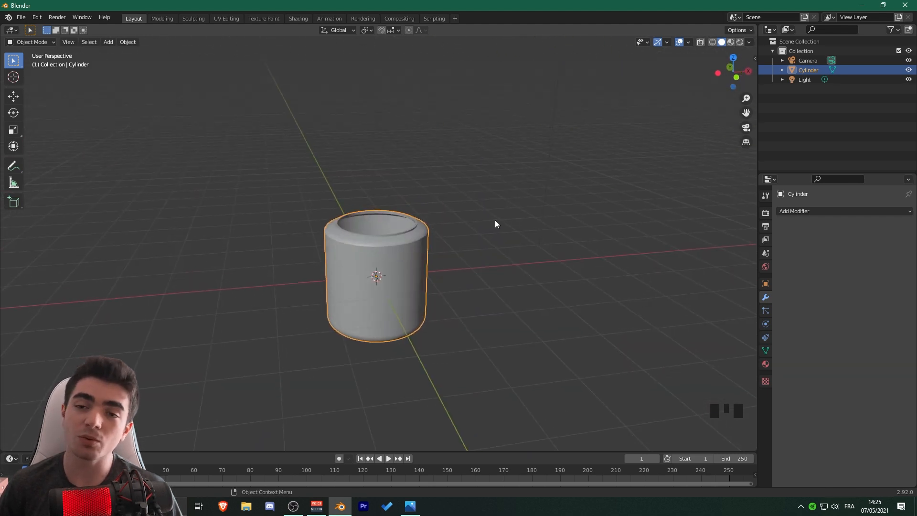
Step: Add a UV sphere and move it straight up about 2 m along Z, above the jar's opening
scroll(682, 113, up, 2)
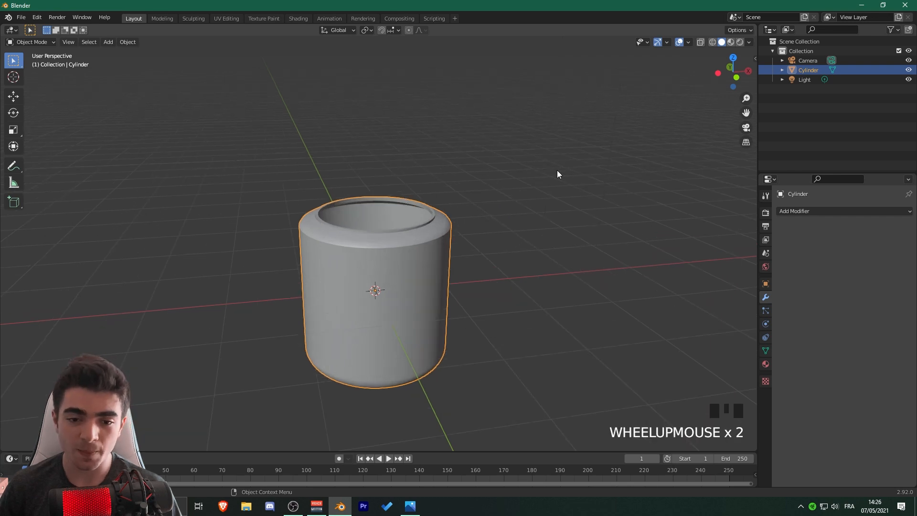
middle_drag(557, 170, 544, 172)
key(shift+a)
mouse_move(544, 172)
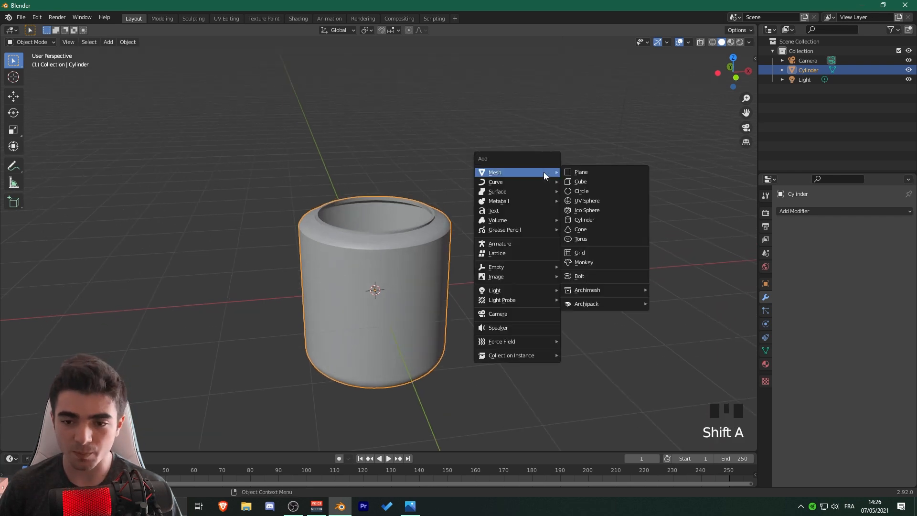
click(587, 201)
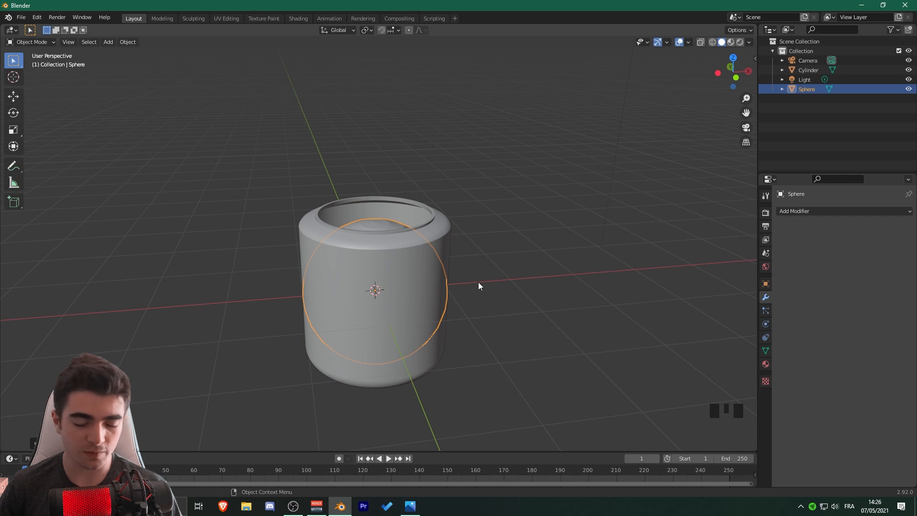
key(g)
key(z)
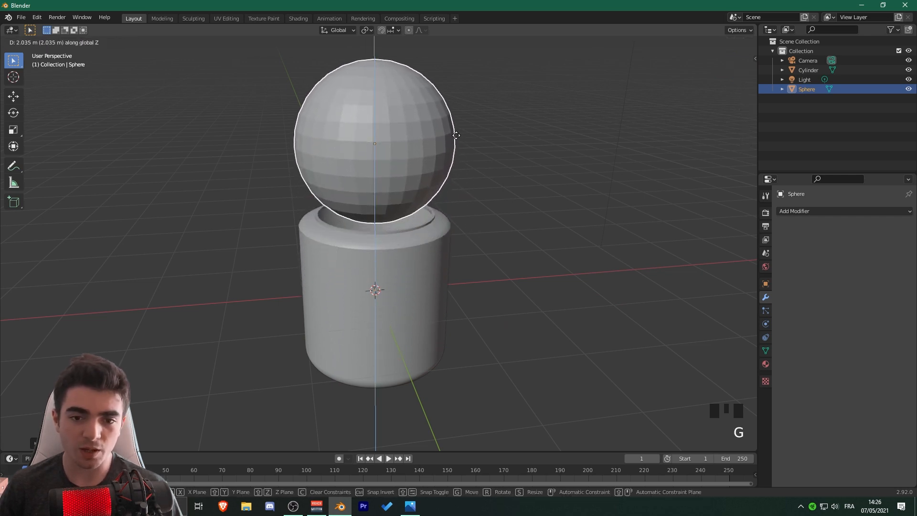
click(473, 141)
Step: Scale the sphere uniformly down to roughly a tenth of its size, small enough to fit through the jar's opening
key(s)
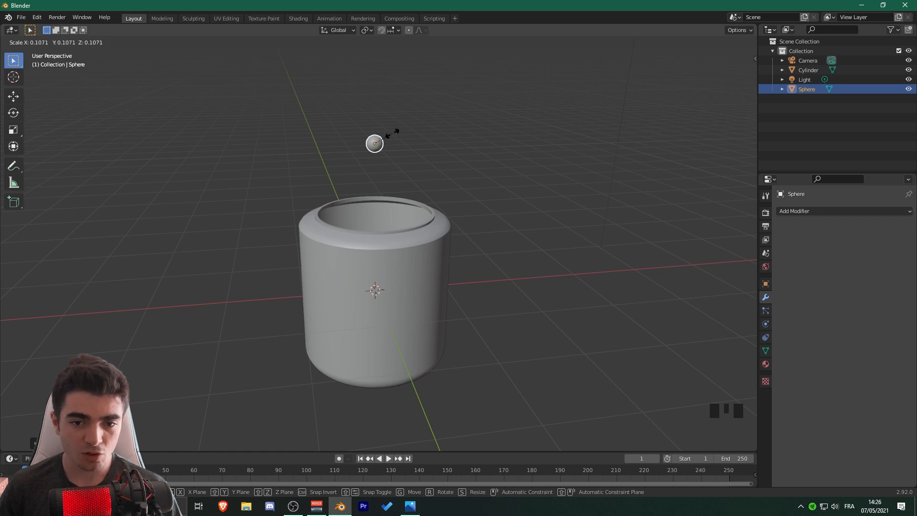
click(391, 135)
mouse_move(391, 135)
middle_down()
mouse_move(379, 142)
mouse_move(383, 124)
middle_up()
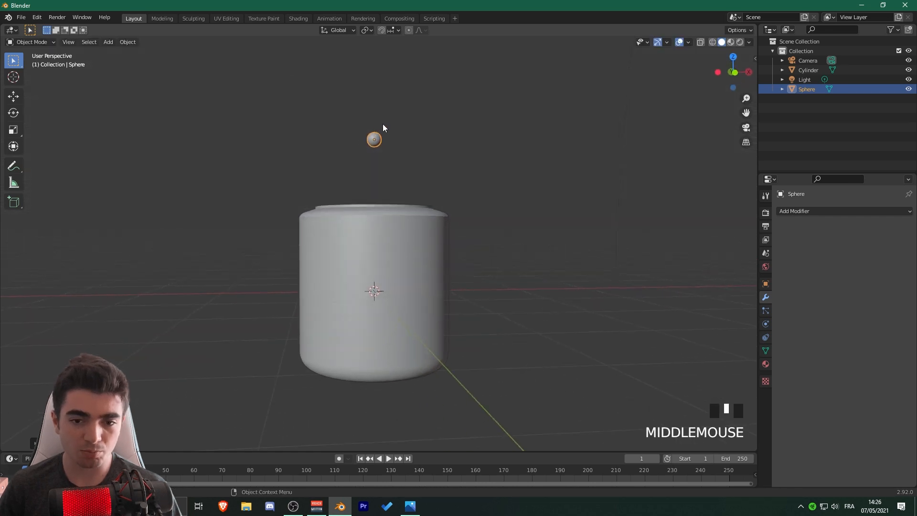
key(s)
click(404, 128)
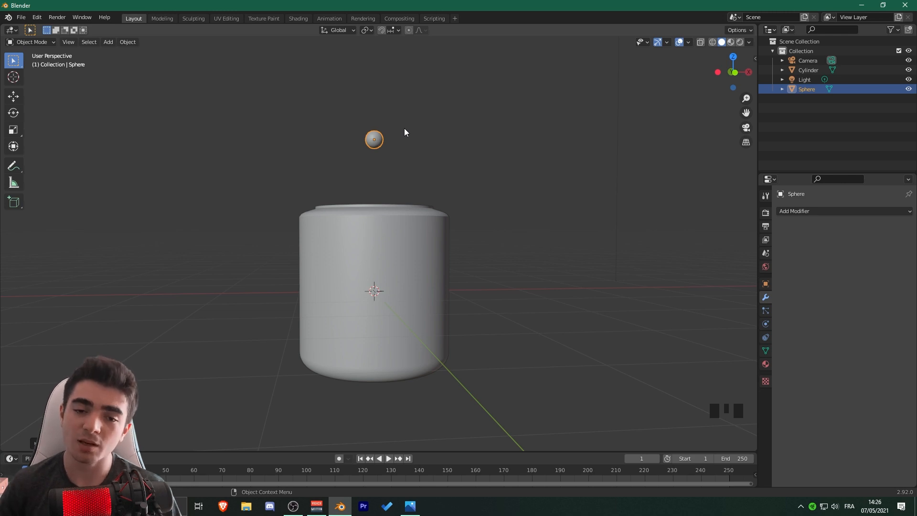
Step: Apply smooth shading to the small sphere above the jar
middle_drag(400, 94, 457, 139)
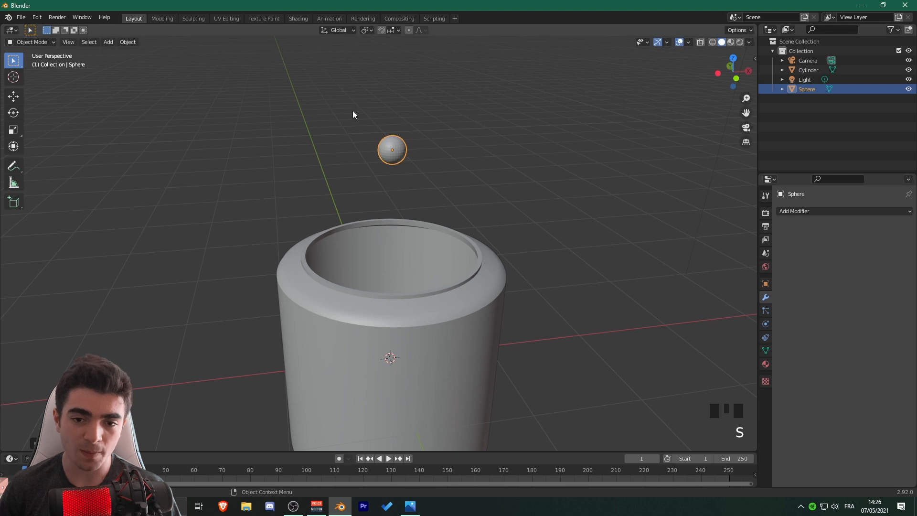
scroll(386, 167, up, 4)
shift+middle_drag(386, 167, 461, 182)
scroll(420, 171, up, 2)
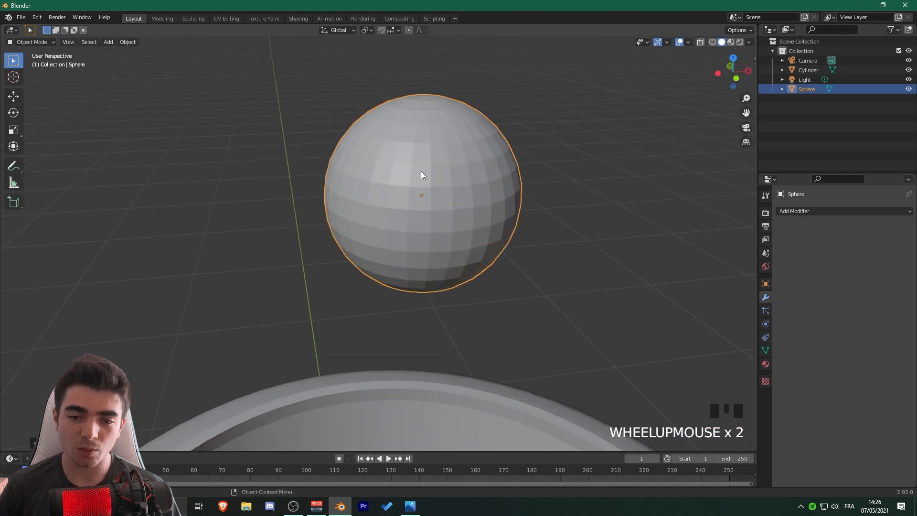
right_click(423, 167)
click(404, 167)
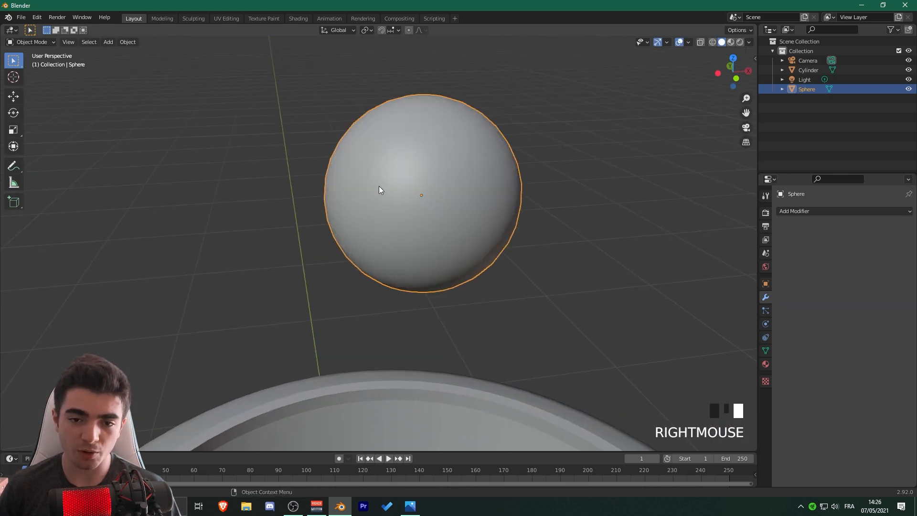
Step: Enable Rigid Body physics for the sphere with the Active type
scroll(408, 215, down, 10)
middle_drag(414, 273, 409, 195)
scroll(421, 248, up, 2)
scroll(409, 194, down, 2)
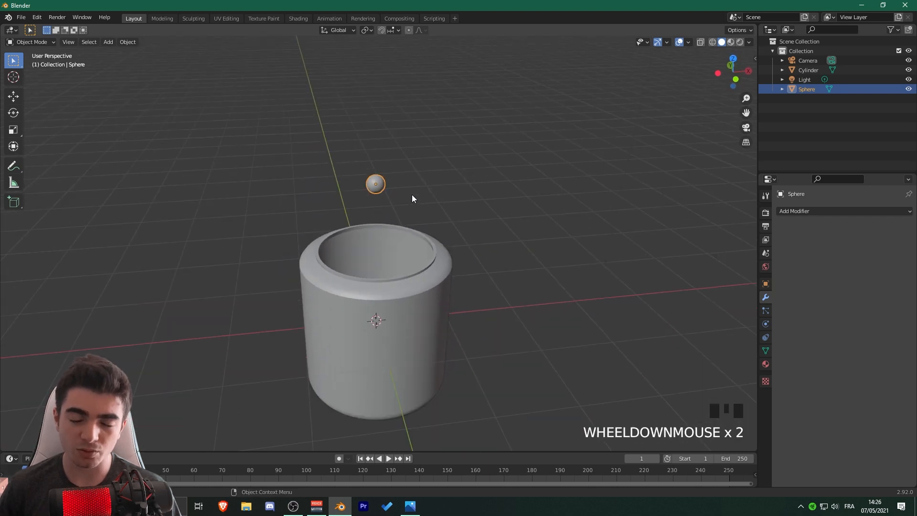
click(767, 324)
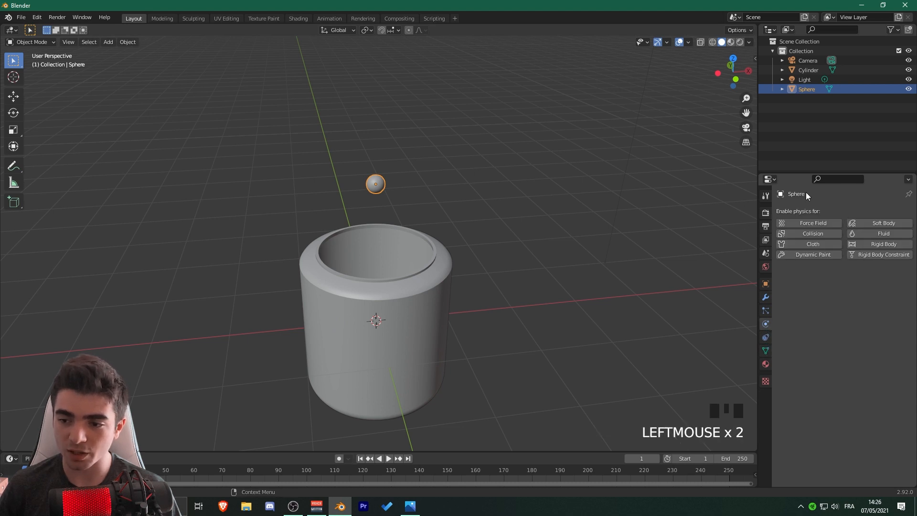
click(885, 244)
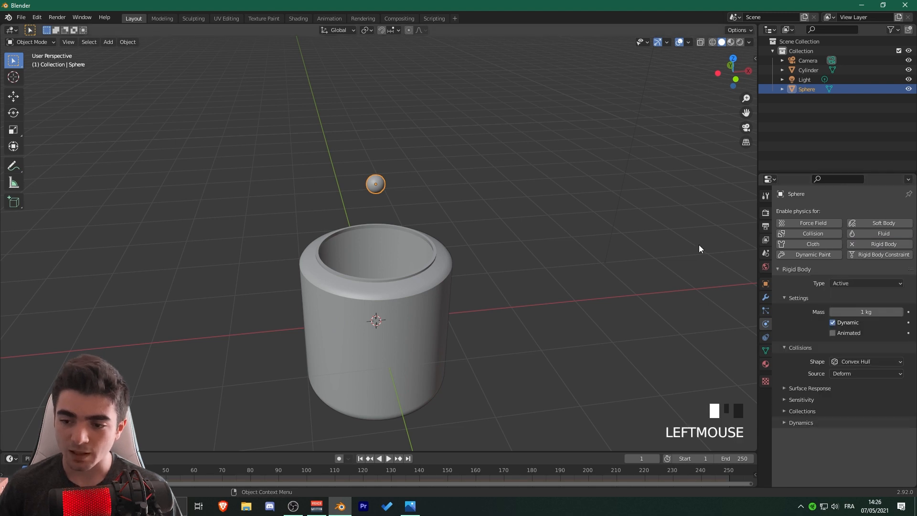
Step: Play the simulation to watch the sphere's fall past the jar, and return to the first frame
middle_drag(698, 245, 492, 279)
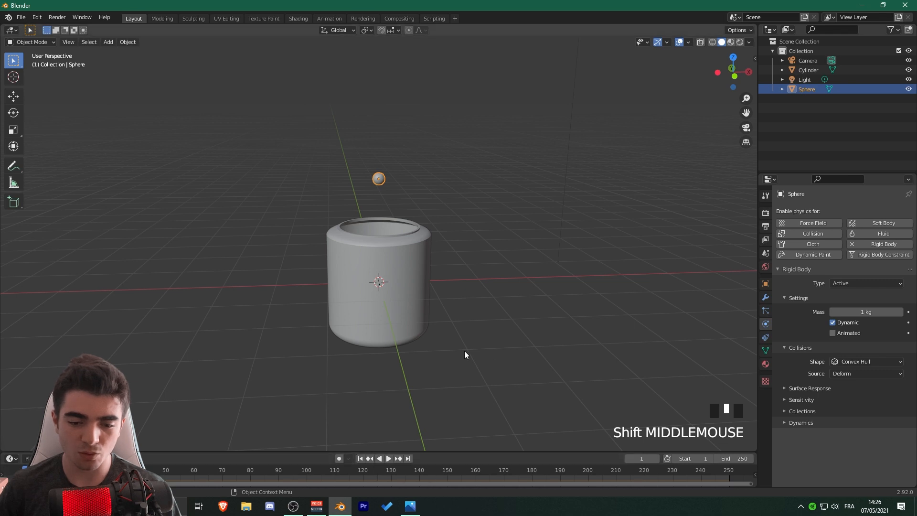
key(space)
scroll(428, 383, down, 2)
shift+middle_drag(428, 383, 436, 344)
key(space)
click(361, 458)
middle_drag(363, 407, 373, 322)
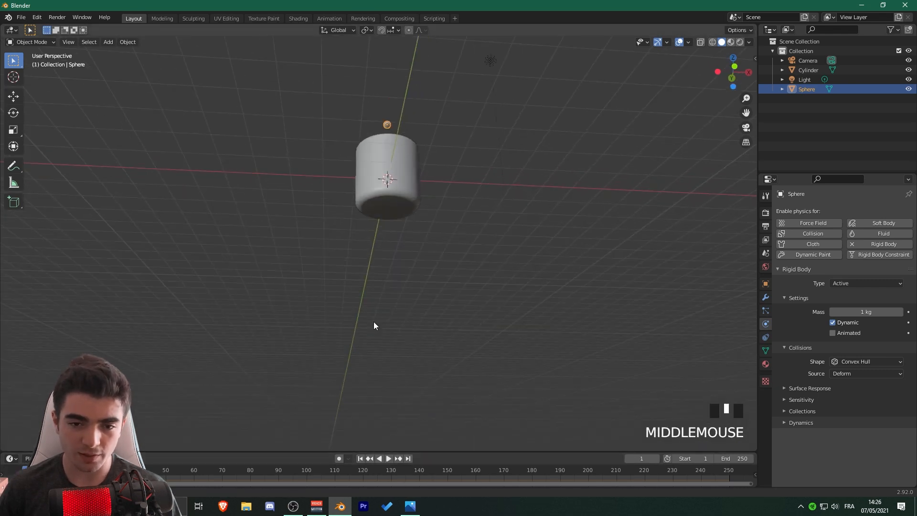
key(space)
key(space)
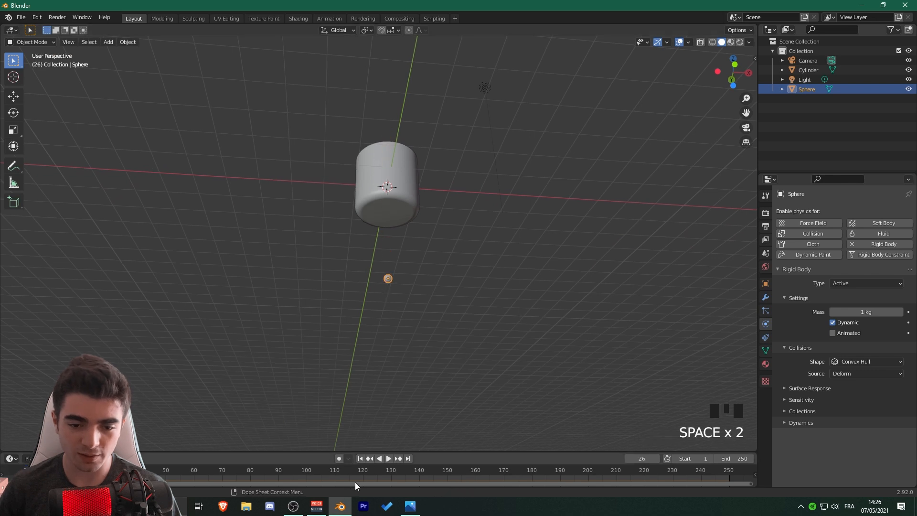
click(361, 458)
Step: Select the jar and enable Rigid Body physics for it
middle_drag(361, 442, 460, 331)
scroll(417, 345, up, 3)
scroll(449, 366, up, 1)
click(413, 266)
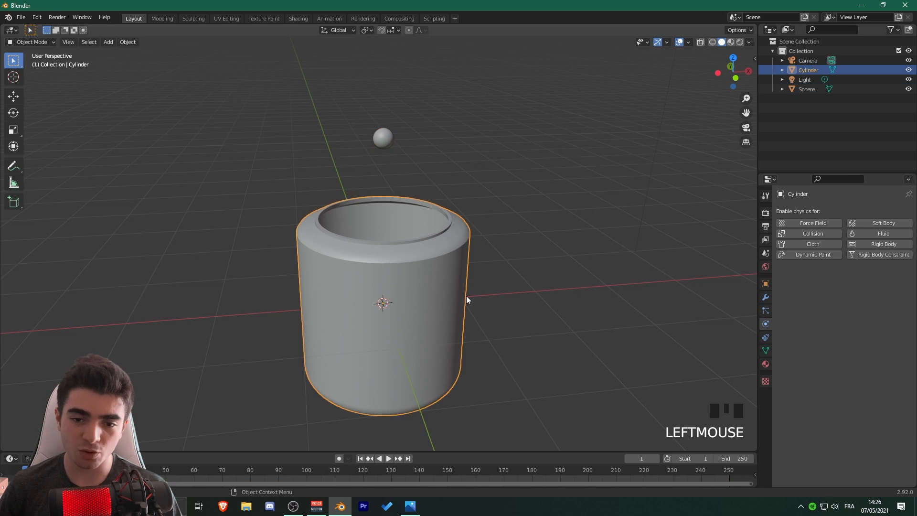
click(433, 263)
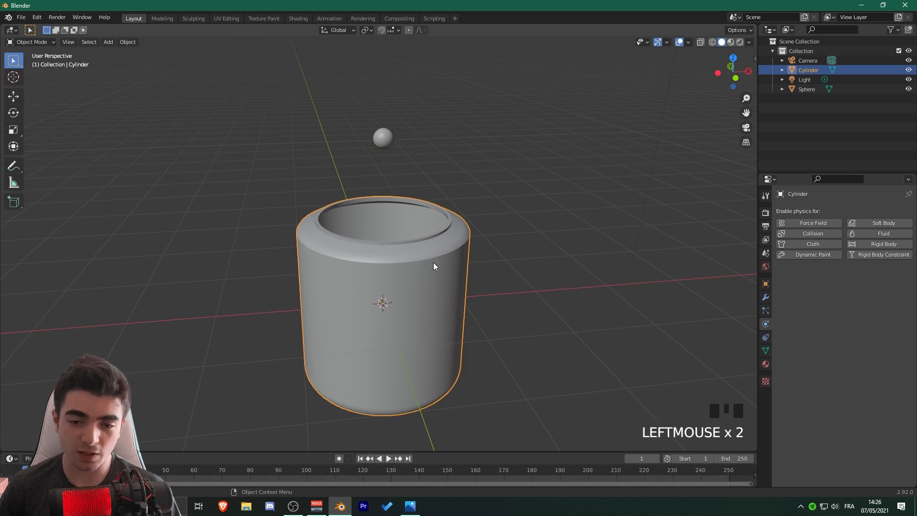
click(869, 244)
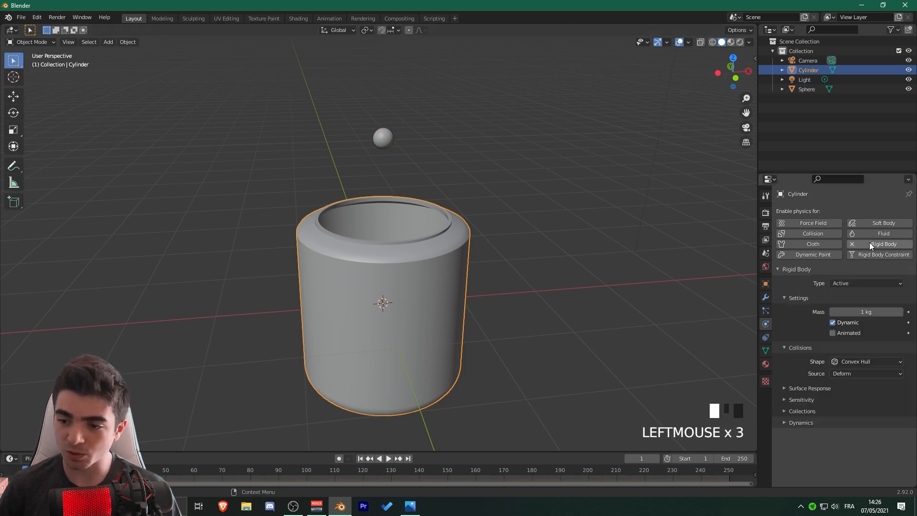
Step: Play the simulation with both rigid bodies, rewind to frame 1 and bring the jar back into close view
scroll(522, 352, down, 3)
middle_drag(520, 352, 465, 391)
key(space)
key(space)
click(360, 458)
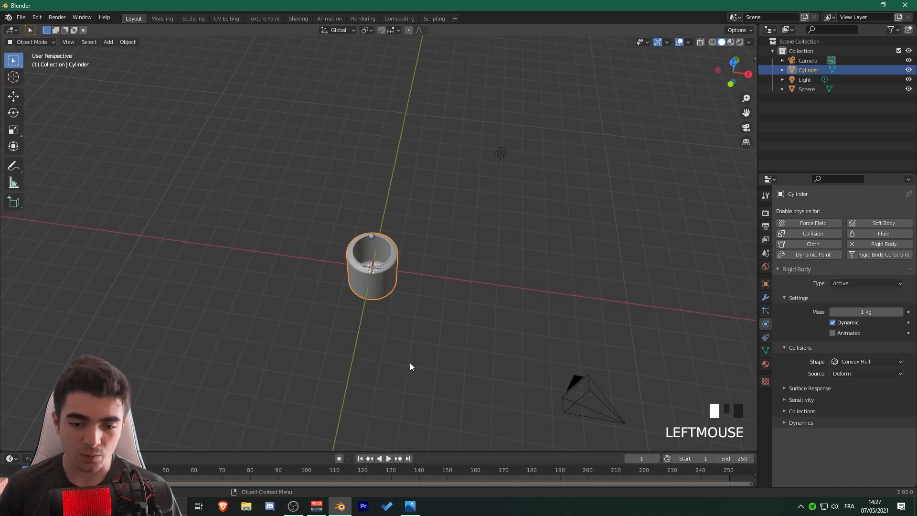
middle_drag(410, 363, 373, 262)
scroll(384, 252, up, 5)
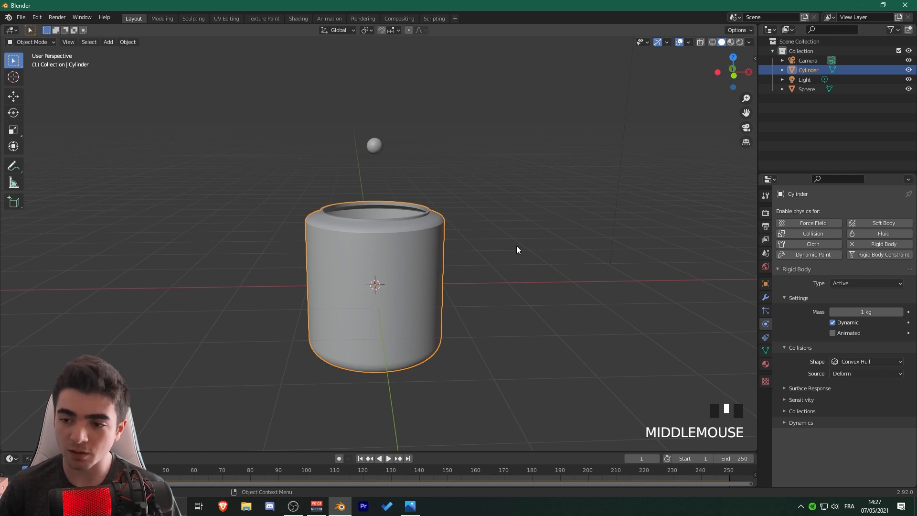
Step: Turn off Dynamic in the jar's rigid body settings and play the simulation to test the sphere's drop
click(833, 323)
middle_drag(615, 365, 523, 348)
key(space)
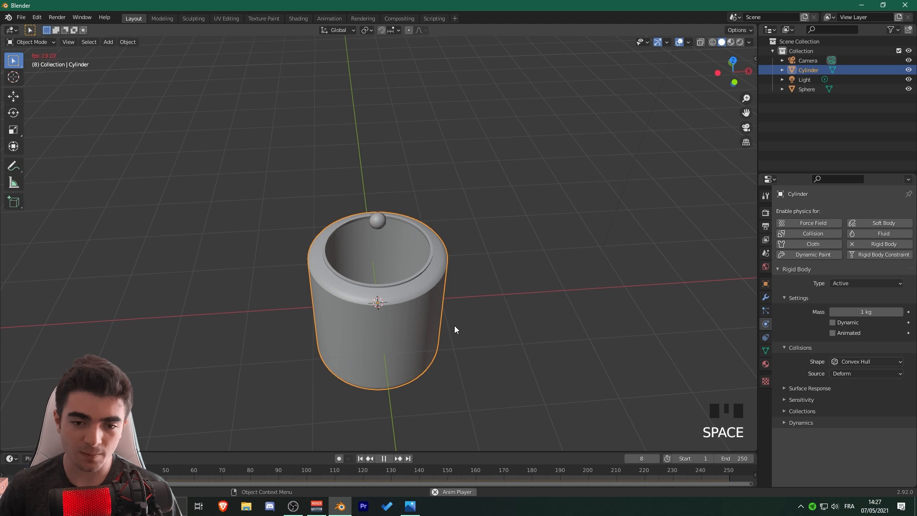
scroll(439, 378, up, 2)
middle_drag(454, 330, 429, 315)
scroll(429, 314, up, 1)
key(space)
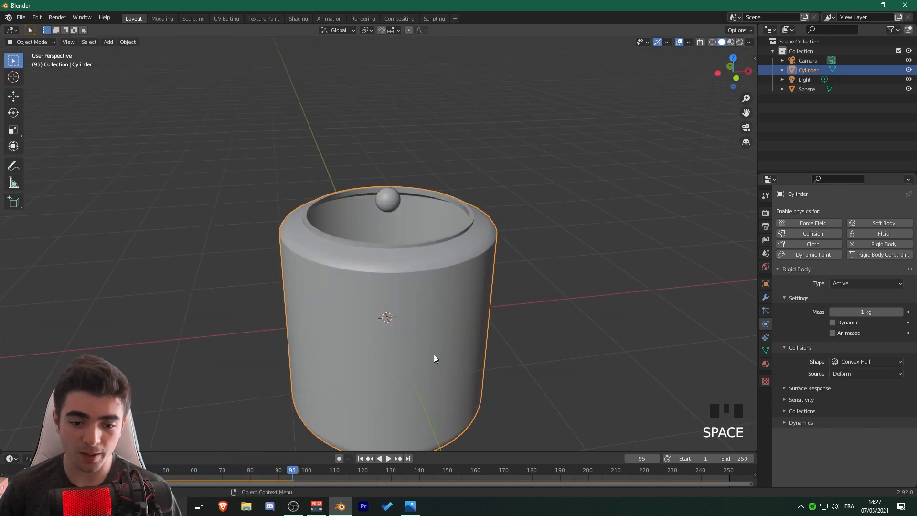
Step: Examine the sphere's position at the jar's opening from several angles, resume the simulation briefly and rewind to frame 1
scroll(389, 348, down, 1)
middle_drag(389, 347, 392, 351)
scroll(392, 351, up, 3)
click(401, 183)
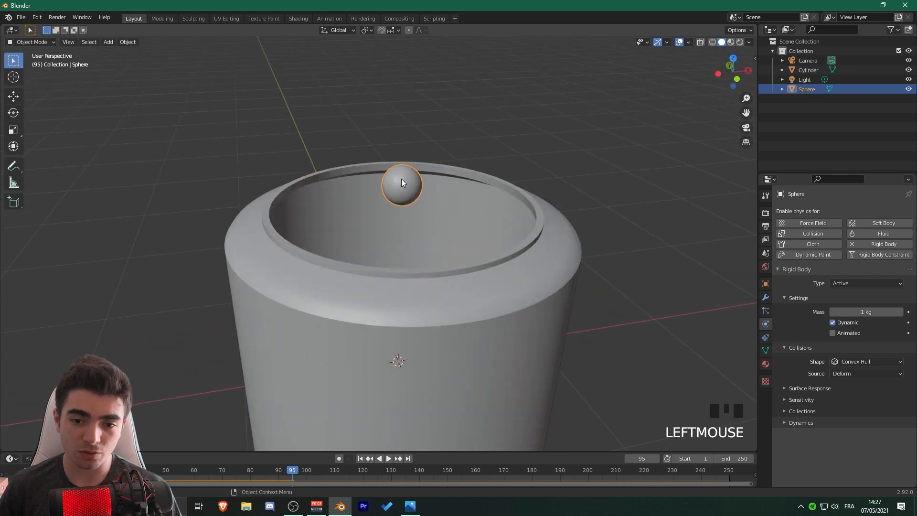
middle_drag(401, 179, 400, 299)
scroll(420, 246, up, 1)
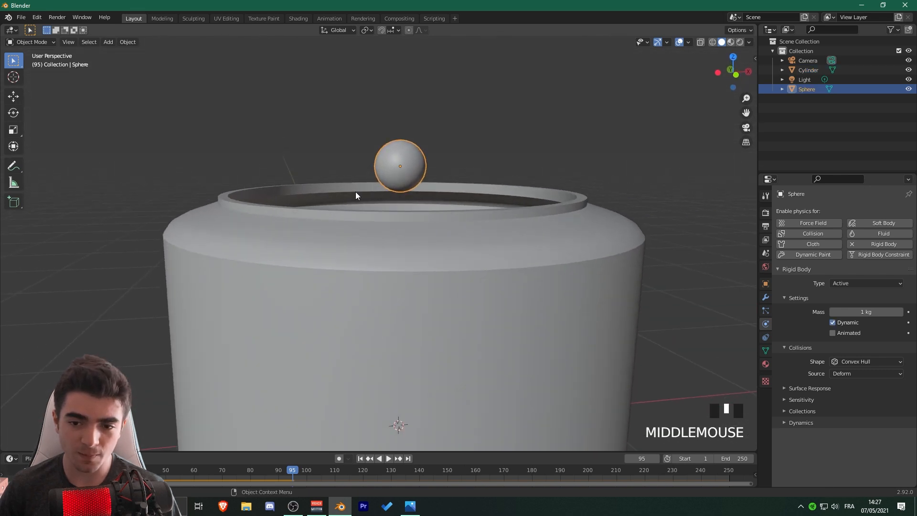
scroll(492, 222, down, 2)
middle_drag(492, 259, 445, 348)
scroll(482, 308, down, 2)
key(space)
key(space)
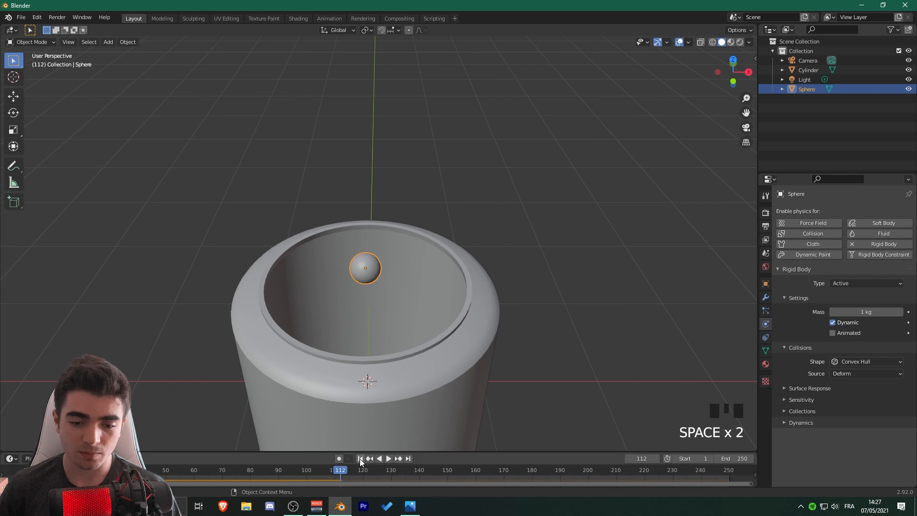
click(360, 459)
Step: Select the jar and review its rigid body collision shape options, keeping Convex Hull
middle_drag(375, 402, 418, 222)
click(419, 268)
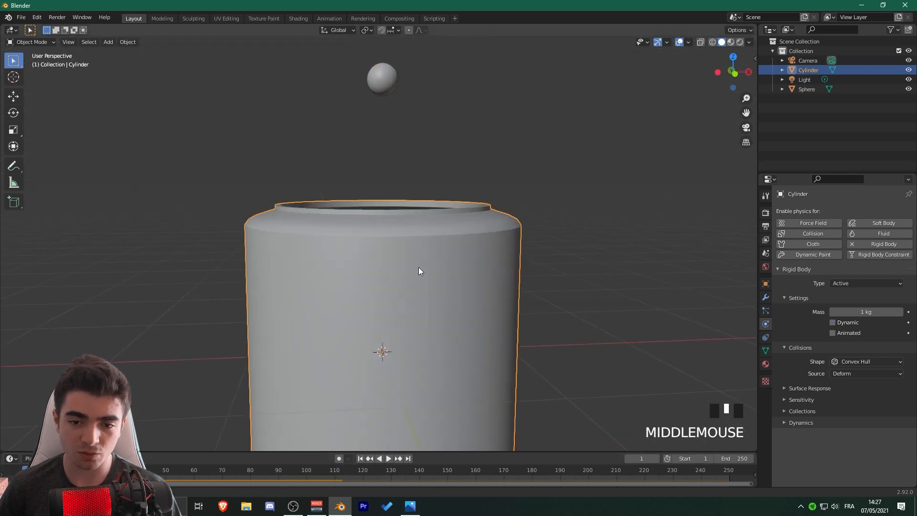
middle_drag(419, 267, 419, 292)
scroll(418, 287, down, 1)
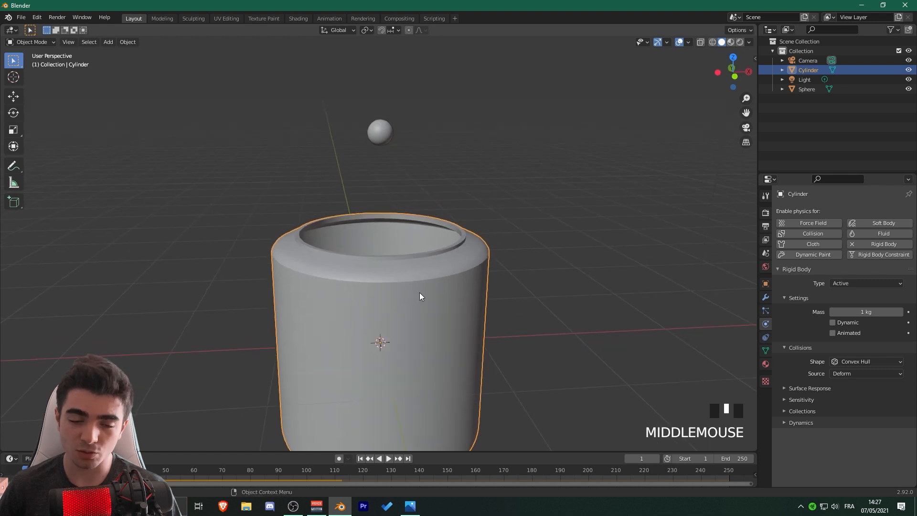
click(787, 348)
click(787, 347)
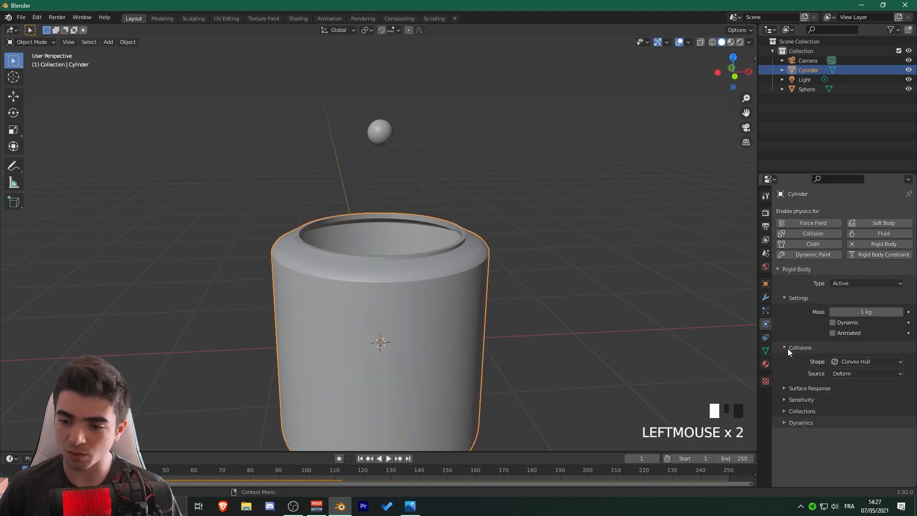
click(847, 361)
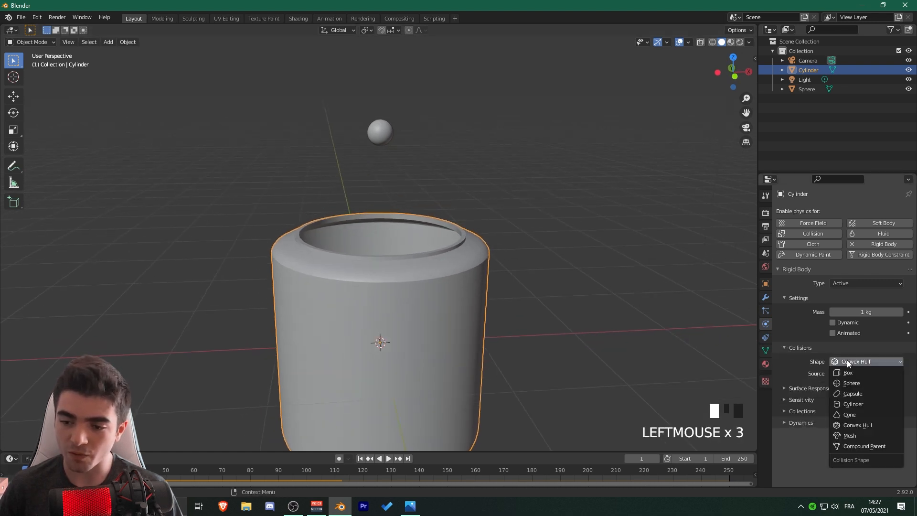
click(867, 424)
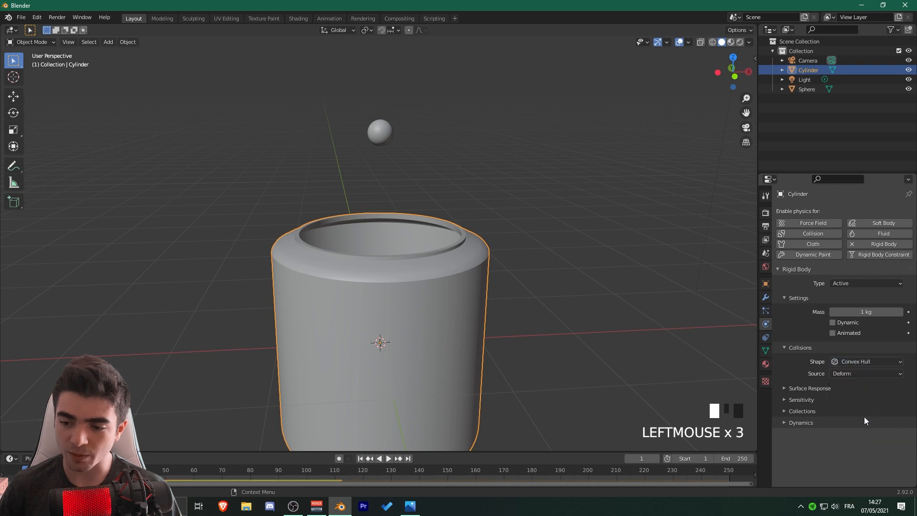
Step: Set the jar's rigid body collision shape to Mesh and play the simulation, viewed from above the opening
click(844, 362)
click(851, 436)
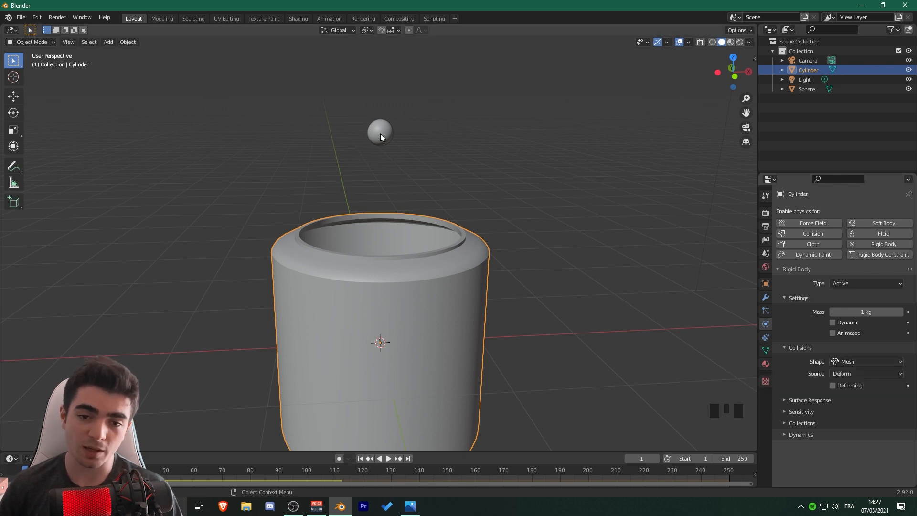
scroll(428, 321, down, 1)
middle_drag(428, 322, 415, 380)
scroll(432, 311, up, 2)
key(space)
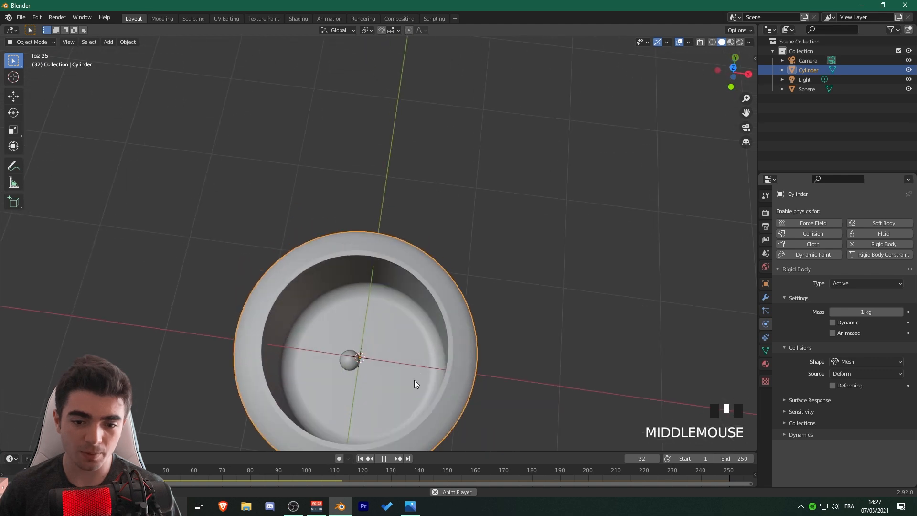
Step: Examine the sphere inside the jar during playback, stop the simulation and rewind to frame 1
scroll(357, 395, up, 2)
mouse_move(357, 394)
middle_down()
mouse_move(359, 368)
mouse_move(304, 360)
mouse_move(360, 377)
middle_up()
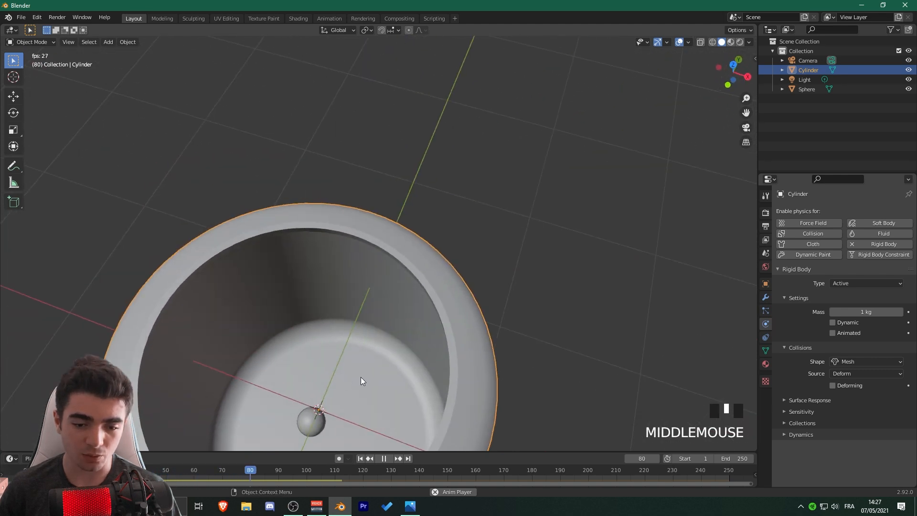
key(space)
click(361, 459)
middle_drag(363, 414, 379, 207)
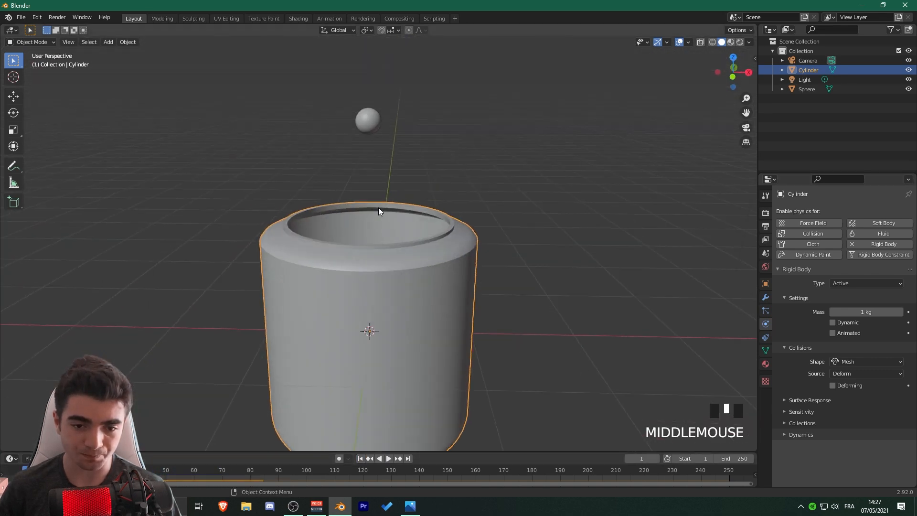
Step: Select the sphere and examine its position above the jar from several angles
click(369, 119)
scroll(543, 295, down, 4)
middle_drag(544, 297, 530, 281)
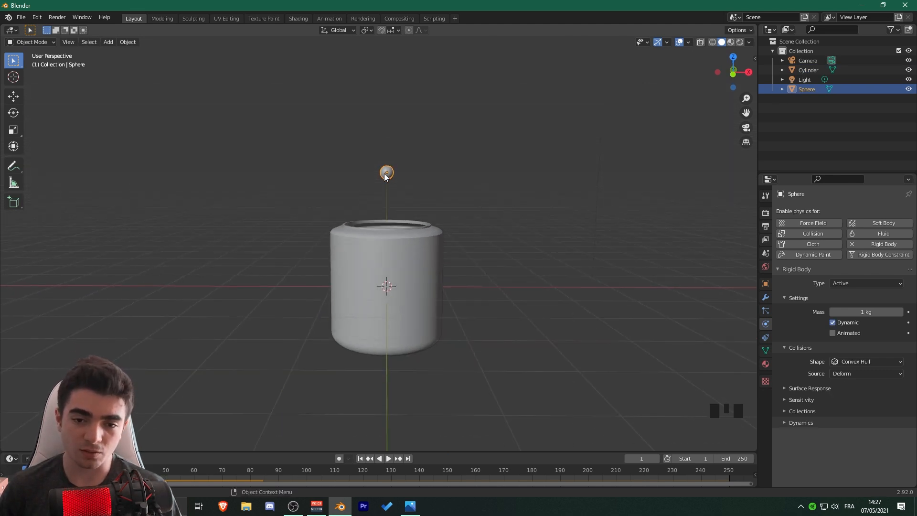
scroll(383, 125, down, 2)
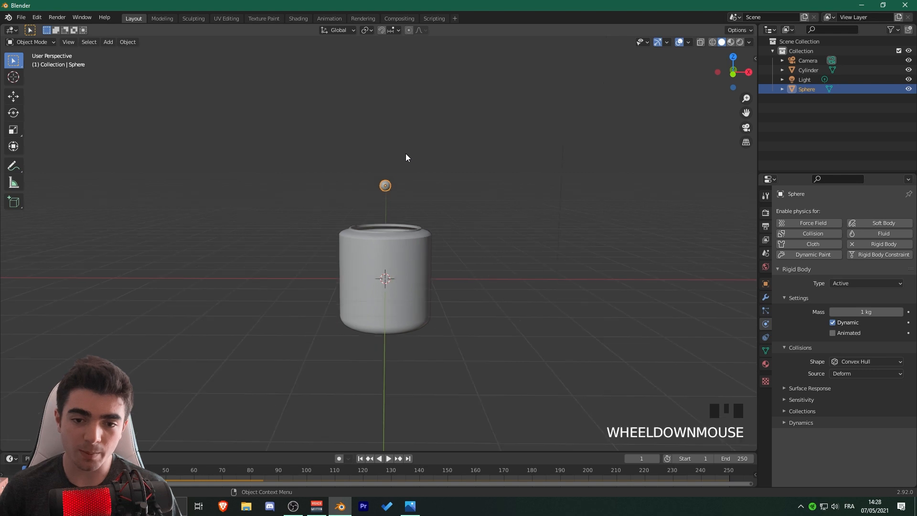
shift+middle_drag(408, 156, 373, 89)
middle_drag(419, 232, 401, 249)
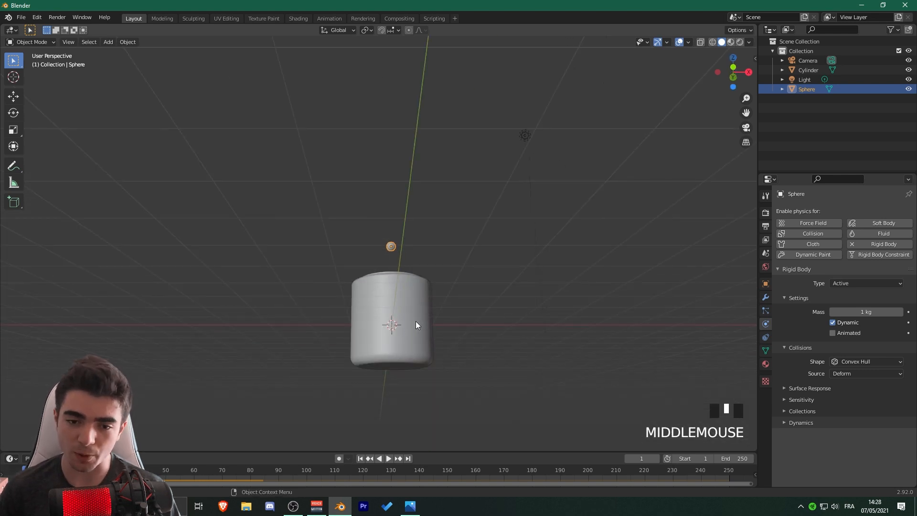
scroll(477, 229, up, 3)
middle_drag(416, 325, 426, 205)
scroll(444, 218, down, 1)
scroll(429, 210, up, 1)
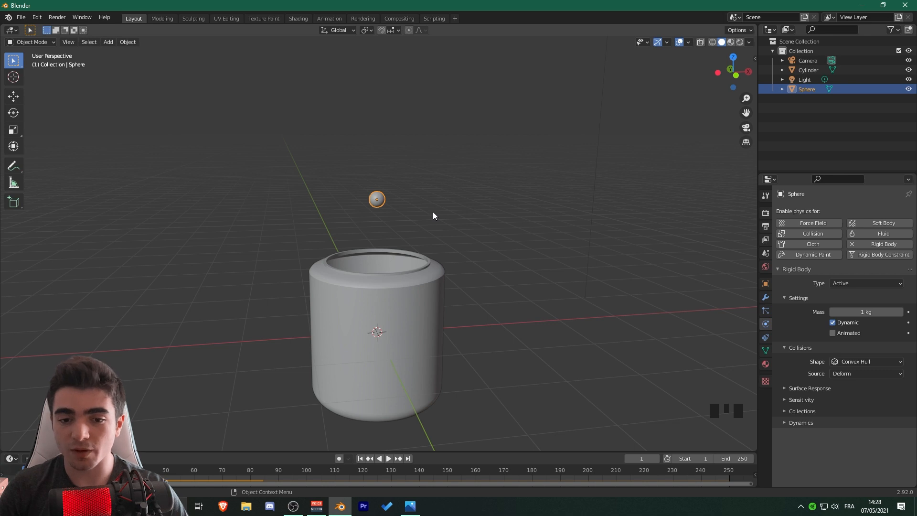
Step: Duplicate the sphere and place the copy beside it, about 0.28 m along the X axis
middle_drag(434, 212, 357, 214)
scroll(400, 221, up, 2)
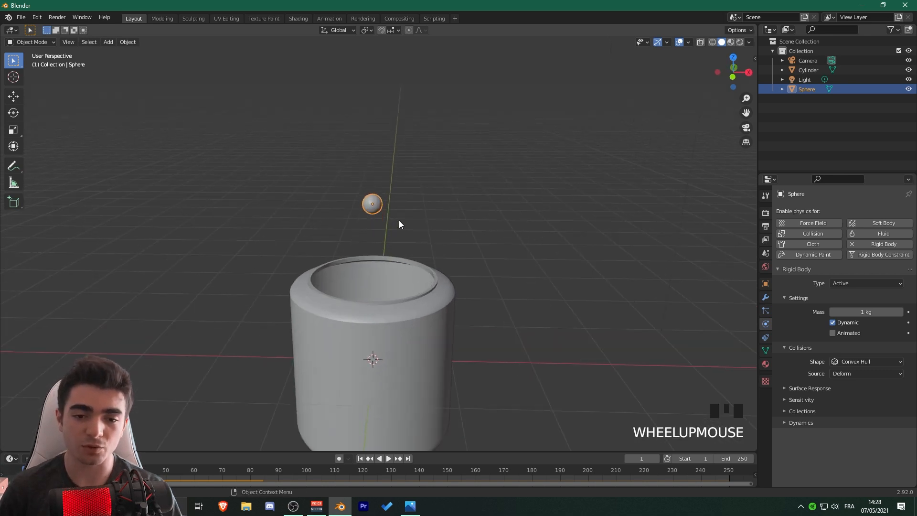
key(shift+d)
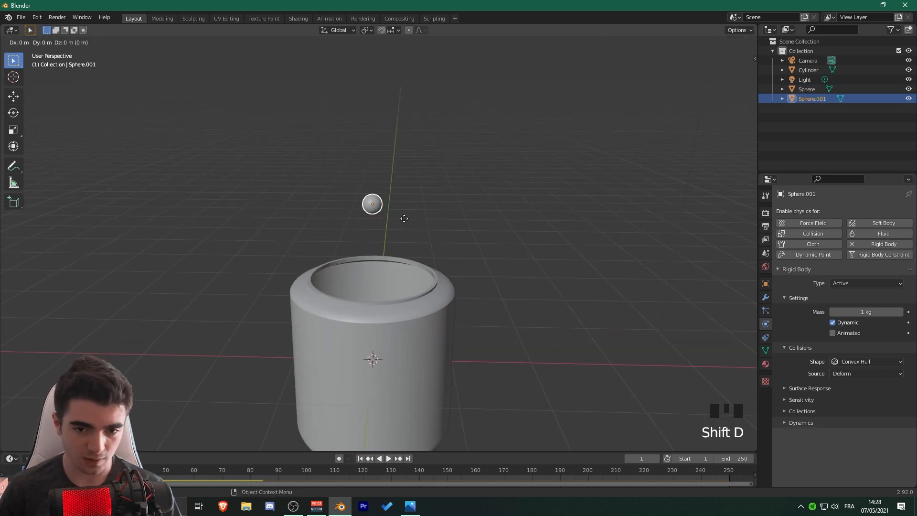
key(x)
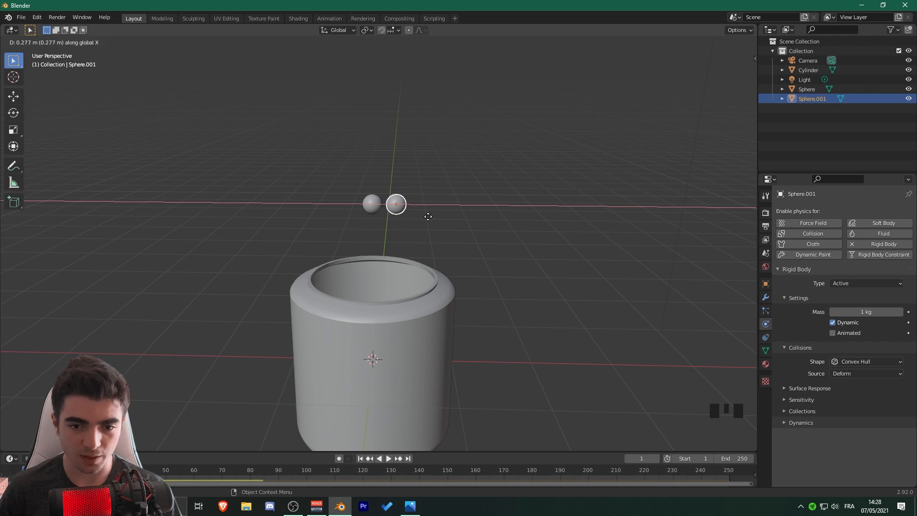
click(428, 216)
Step: Create a new material on the duplicated sphere and name it Red
middle_drag(428, 216, 468, 213)
scroll(437, 202, up, 2)
click(767, 365)
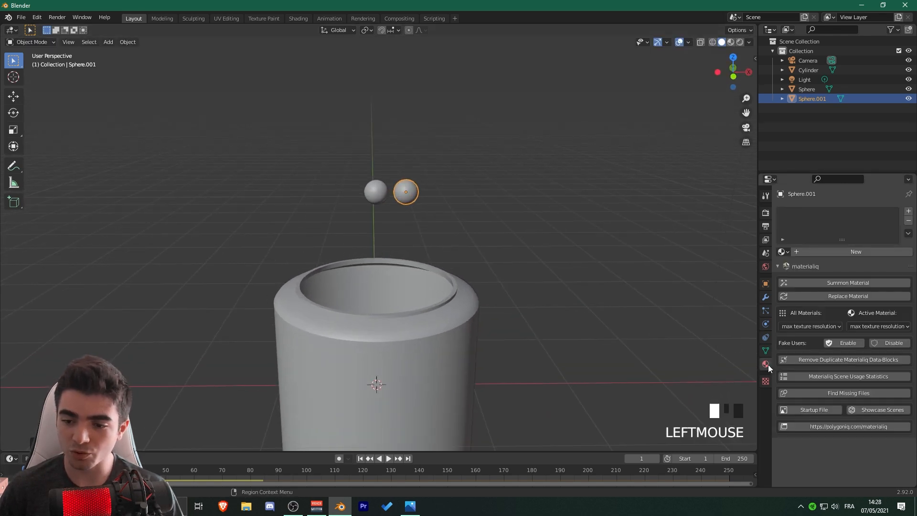
click(846, 254)
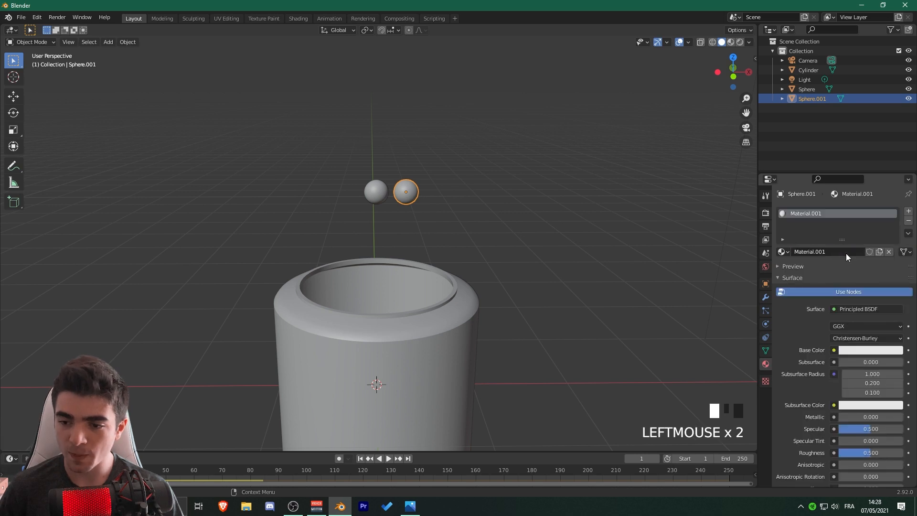
click(847, 253)
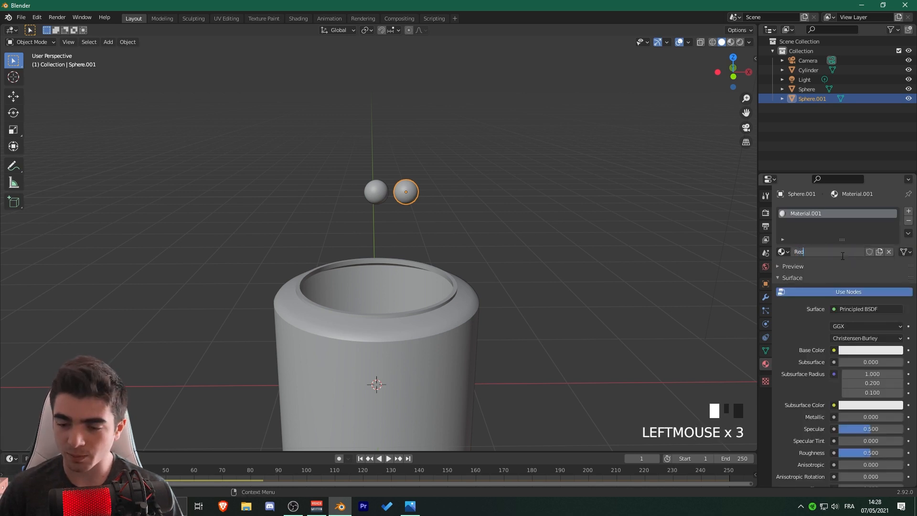
key(Return)
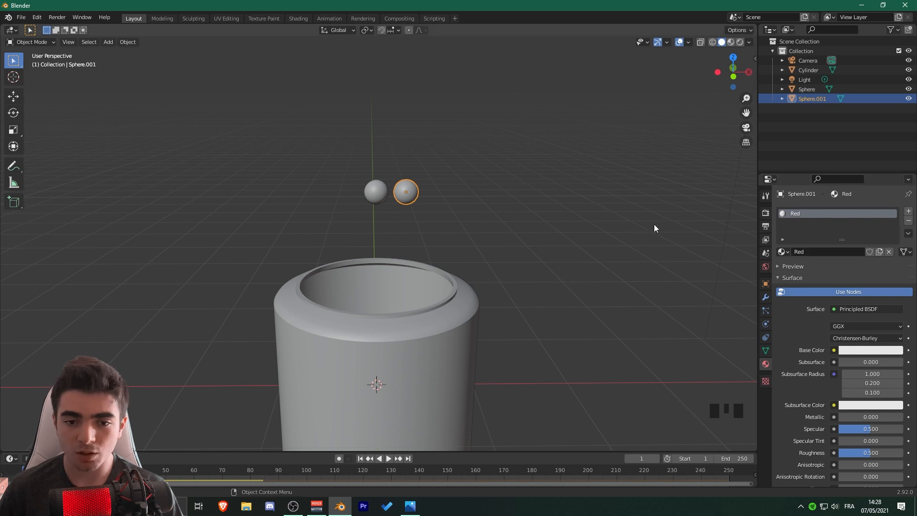
Step: Create a new material on the original sphere and name it Violet
click(377, 186)
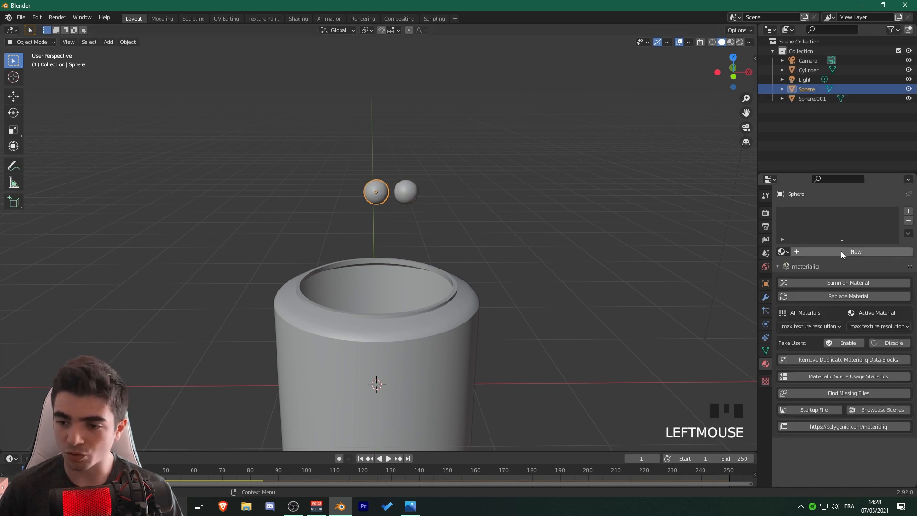
click(841, 251)
click(841, 251)
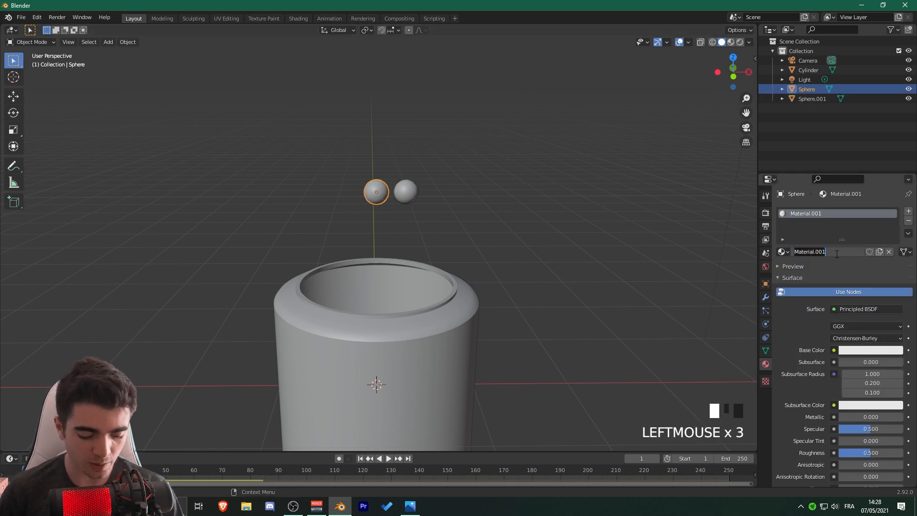
key(Return)
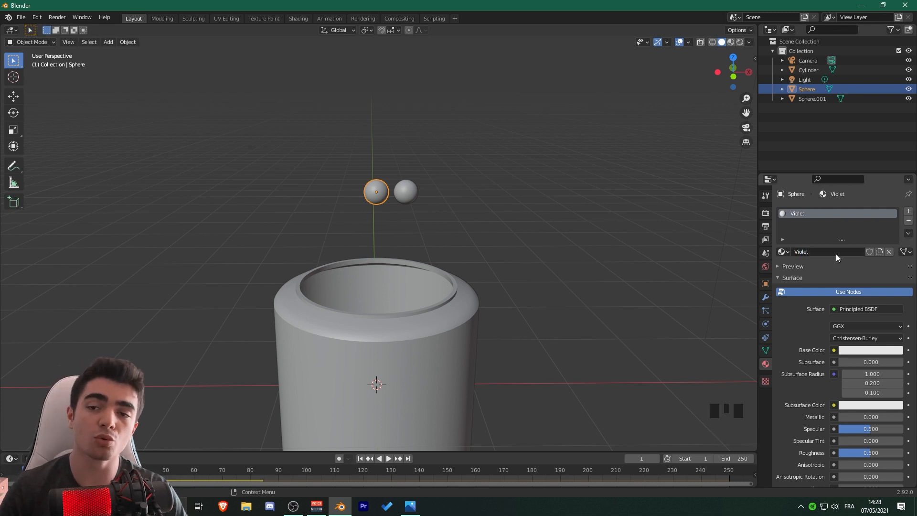
Step: Select both spheres, examine their placement over the jar's opening from several angles, and clear the selection
scroll(509, 239, down, 1)
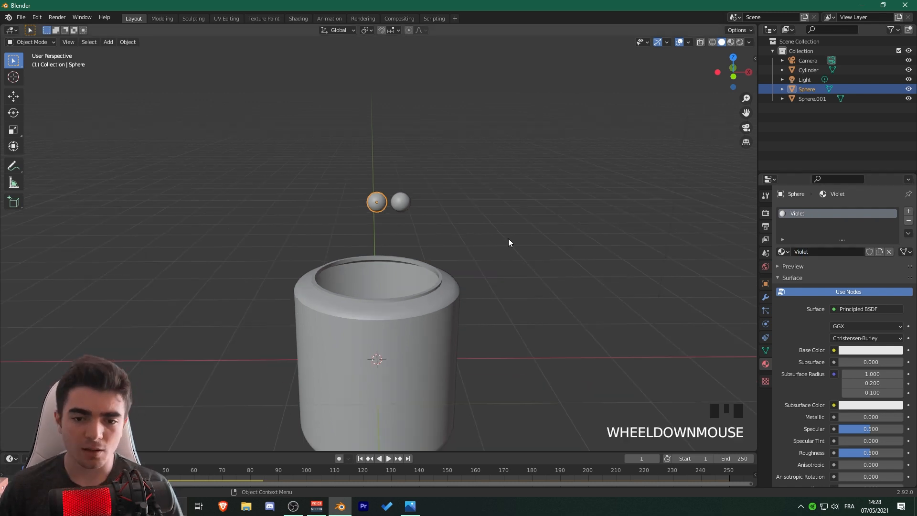
scroll(346, 159, up, 2)
drag(343, 153, 481, 197)
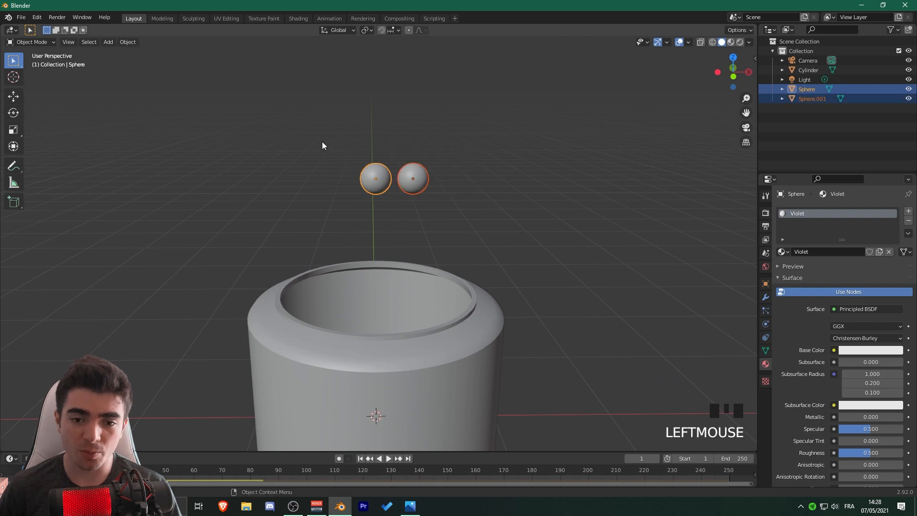
middle_drag(518, 181, 497, 189)
scroll(496, 221, down, 3)
scroll(396, 189, up, 4)
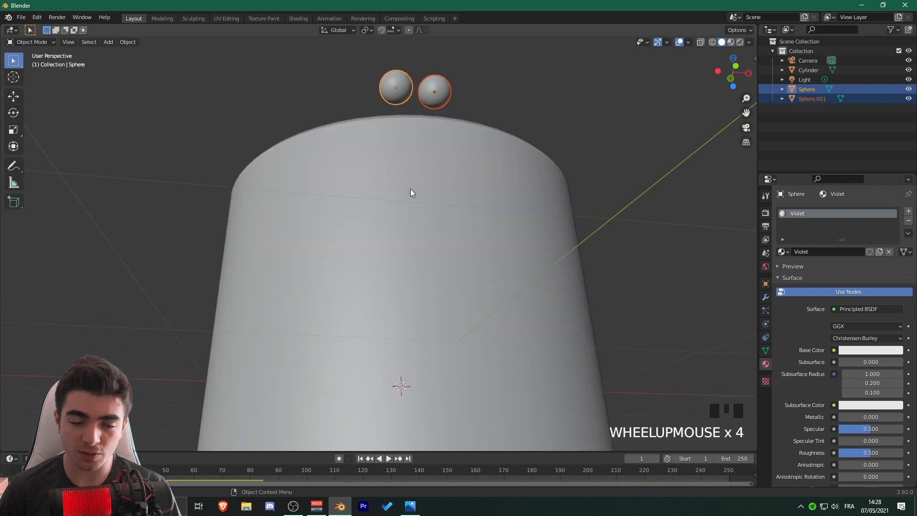
middle_drag(411, 193, 362, 184)
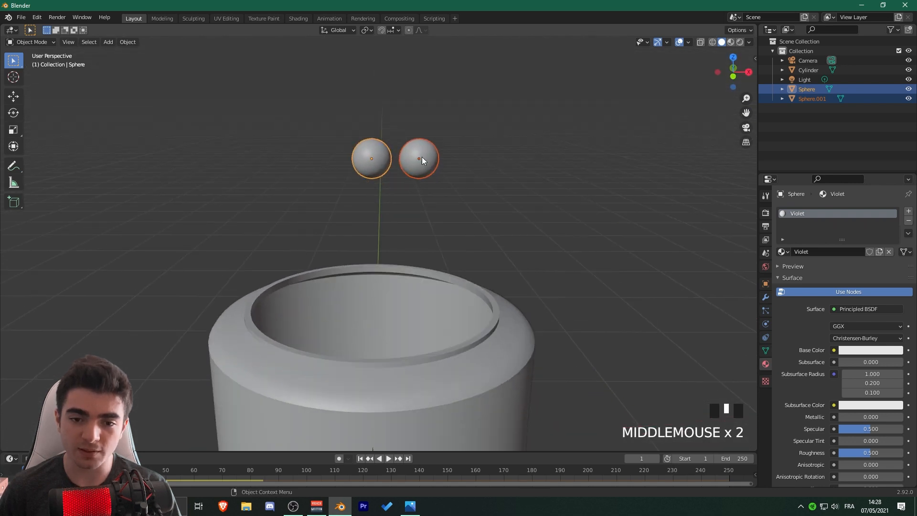
scroll(409, 260, down, 3)
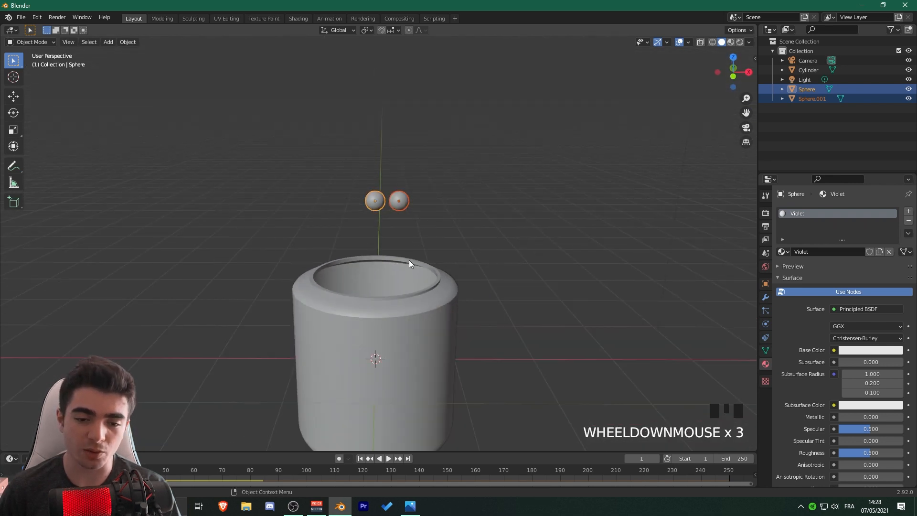
click(405, 258)
drag(353, 144, 447, 194)
click(675, 102)
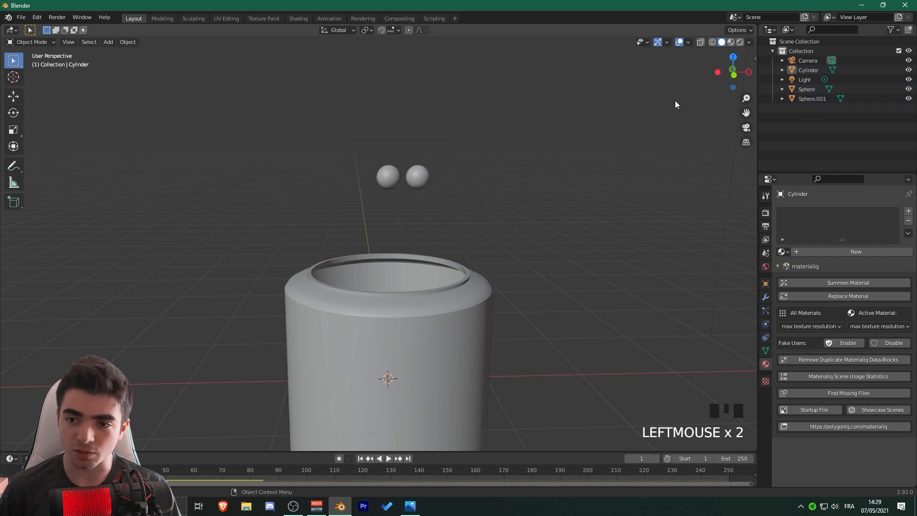
Step: In front view, move both spheres about 0.5 m down toward the jar's opening and slightly along positive X
click(734, 75)
drag(304, 130, 460, 200)
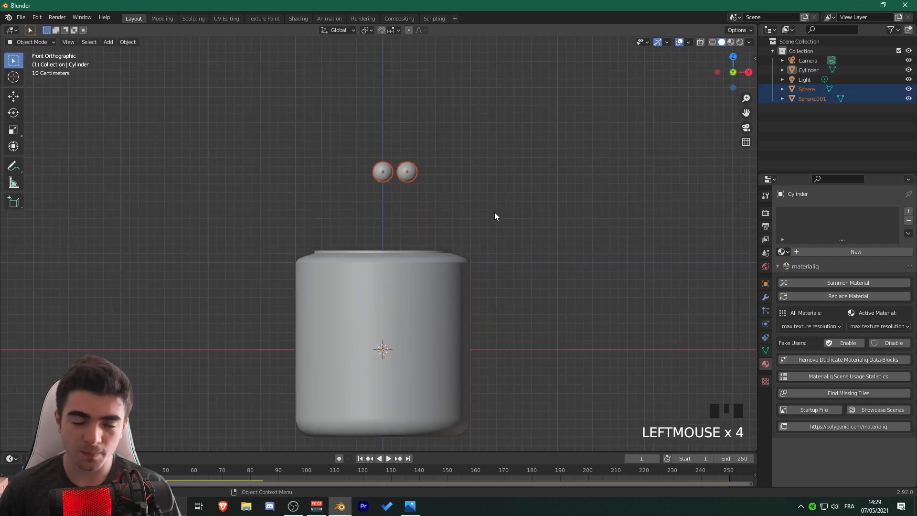
scroll(487, 208, up, 2)
key(g)
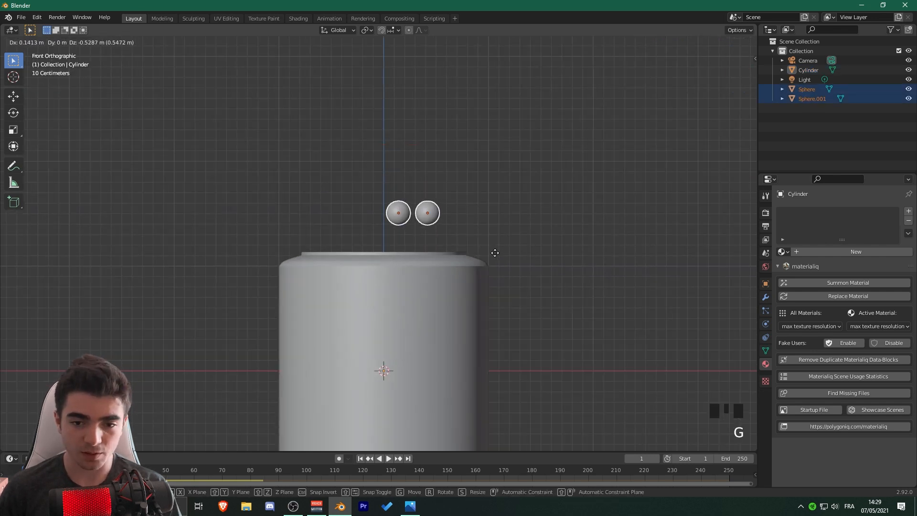
click(495, 247)
Step: Duplicate the two spheres and offset the copies about -0.6 m along X to form a row of four
key(shift+d)
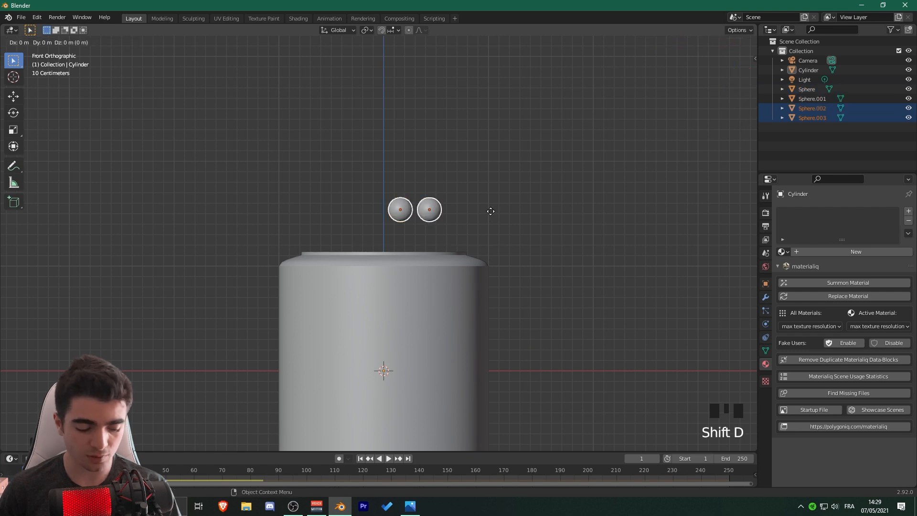
key(x)
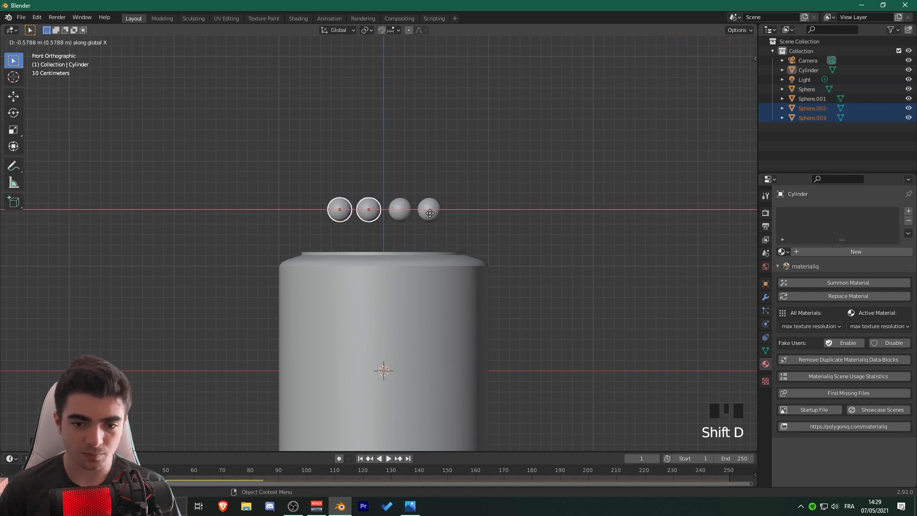
click(429, 213)
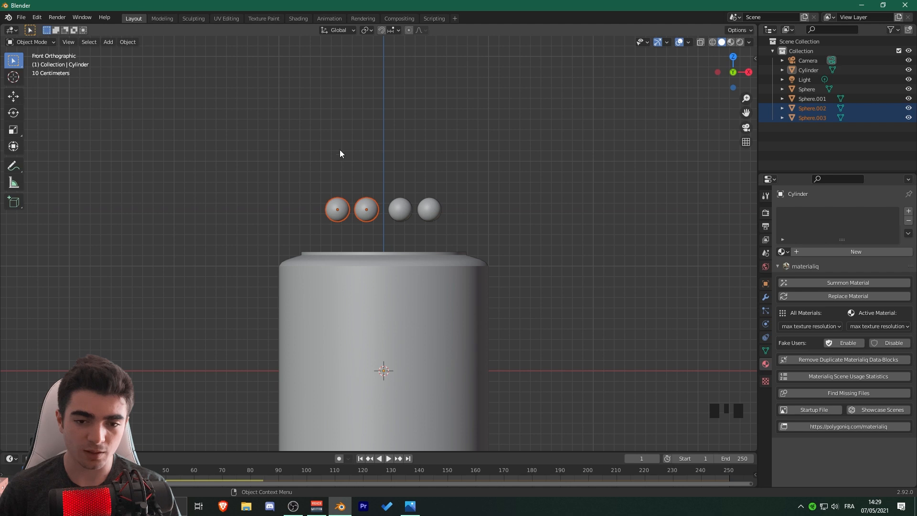
Step: Show the scene as wireframe in right view and select all four spheres above the jar
key(KP_1)
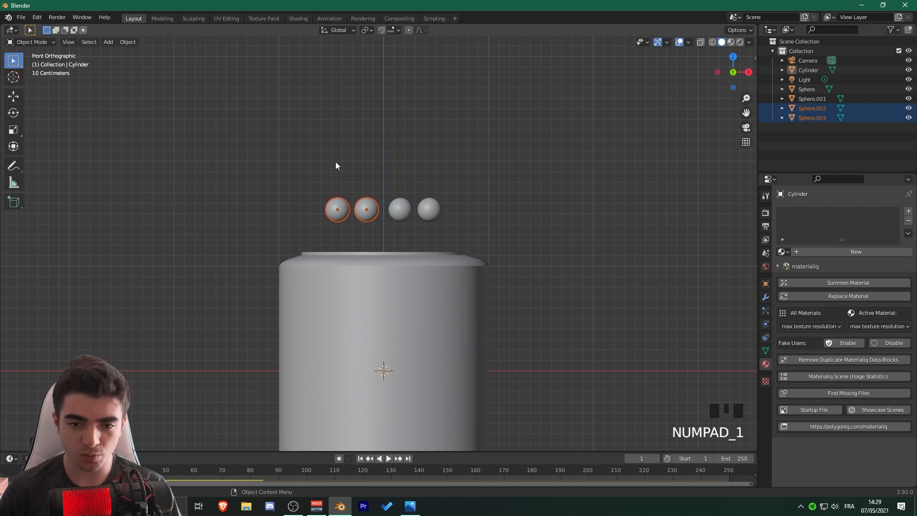
key(KP_3)
scroll(393, 157, up, 1)
scroll(393, 154, up, 1)
key(z)
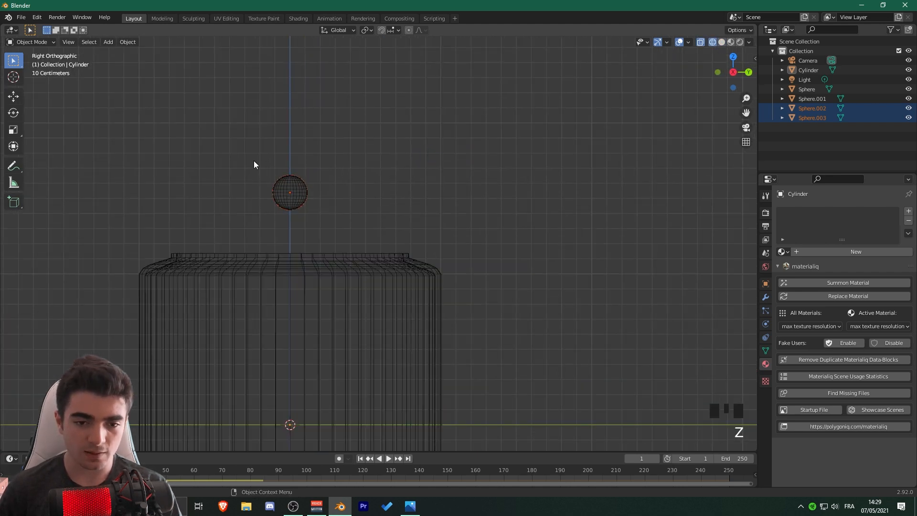
shift+middle_drag(227, 133, 277, 137)
click(264, 125)
drag(257, 119, 344, 211)
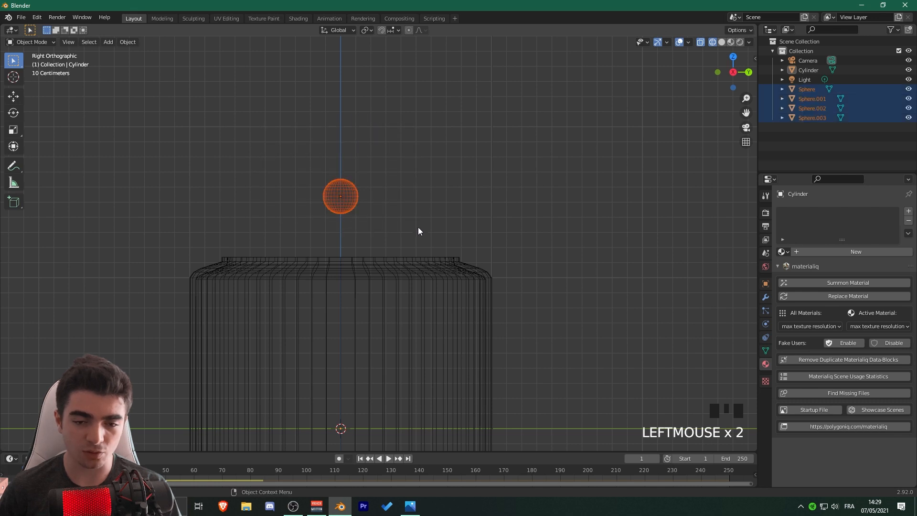
key(z)
middle_drag(311, 178, 351, 186)
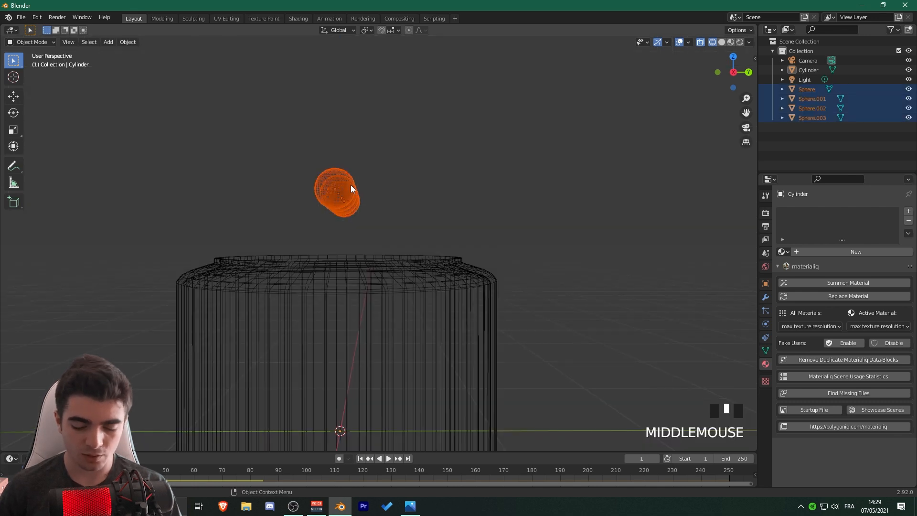
Step: Duplicate the row of four spheres in right view and place the copy beside it along positive Y
key(KP_1)
key(KP_3)
key(shift+d)
key(y)
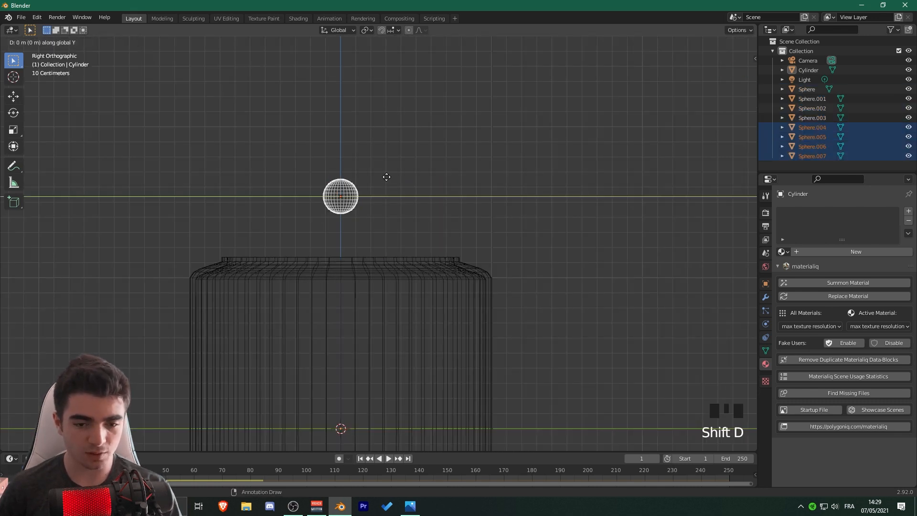
click(428, 181)
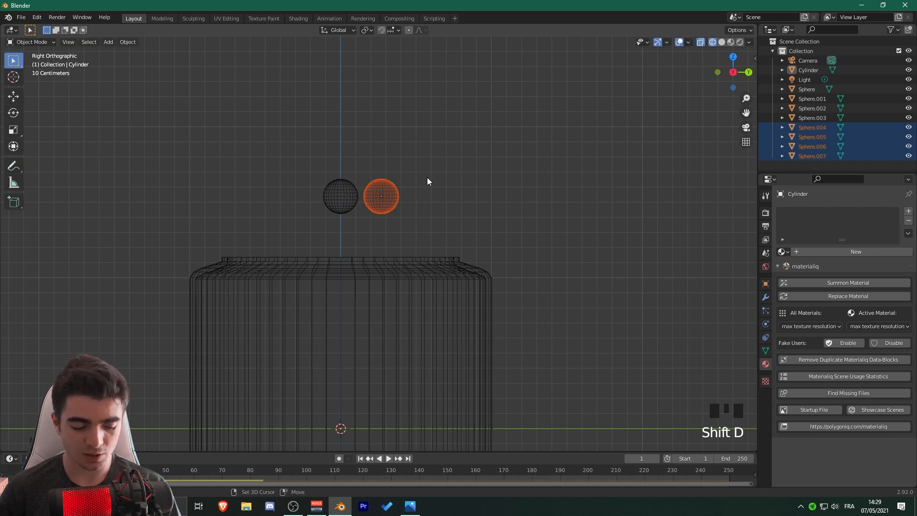
Step: Duplicate the selected row of spheres about -0.55 m along Y to form a third row beyond the centre one
key(shift+d)
key(y)
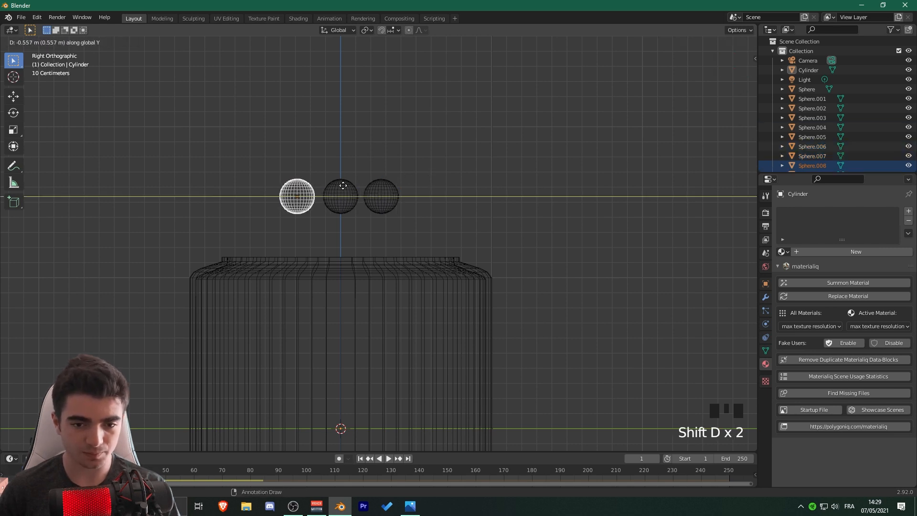
click(345, 187)
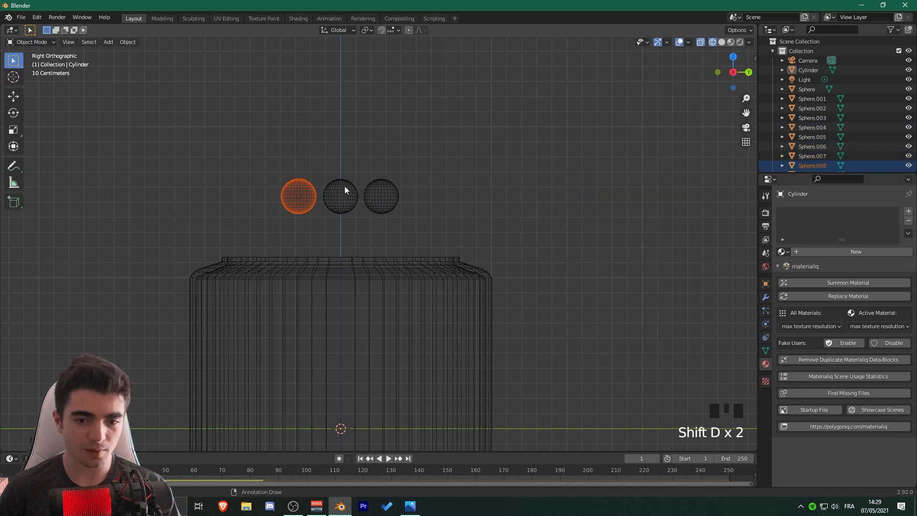
Step: Select all twelve spheres above the jar in right view and duplicate them upward along Z as a second layer
click(262, 145)
drag(190, 113, 481, 234)
middle_drag(481, 233, 448, 251)
key(KP_3)
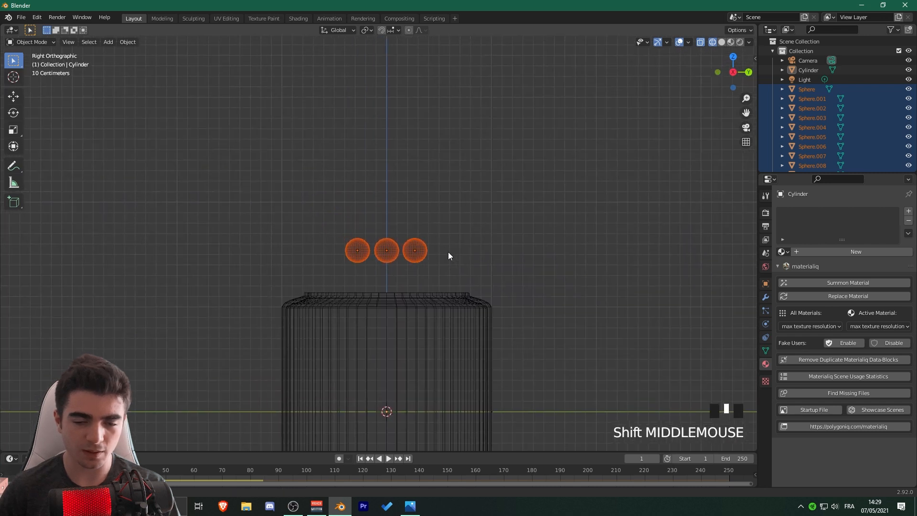
scroll(451, 254, down, 2)
key(g)
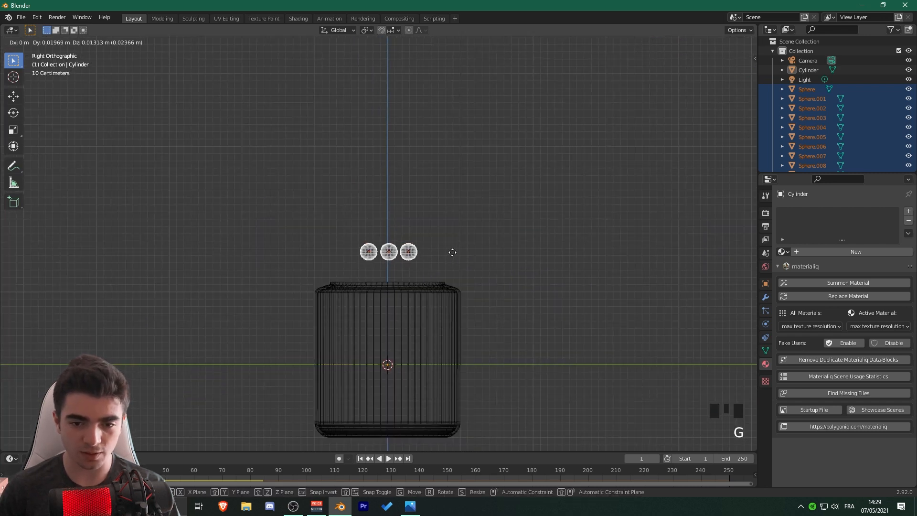
click(442, 241)
scroll(441, 254, up, 1)
key(shift+d)
key(z)
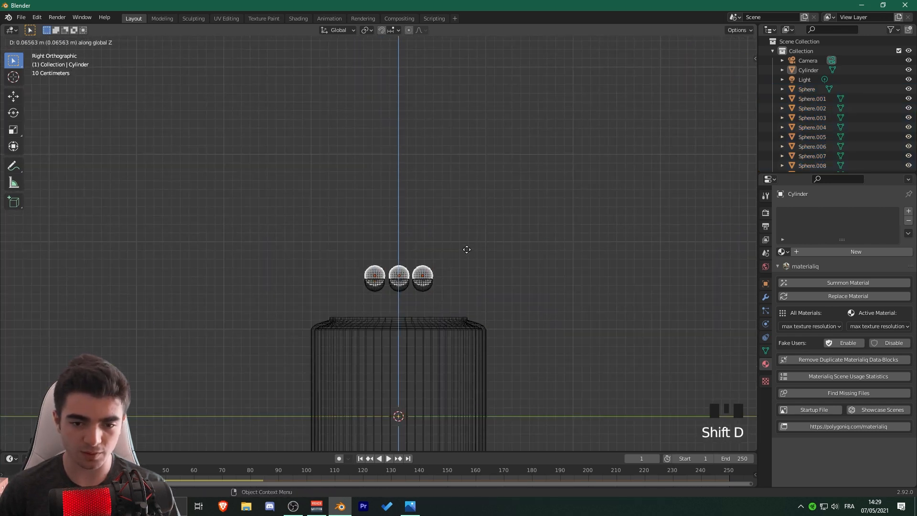
click(466, 231)
Step: Duplicate the second layer of spheres about 0.27 m up along Z to add a third layer
key(shift+d)
key(z)
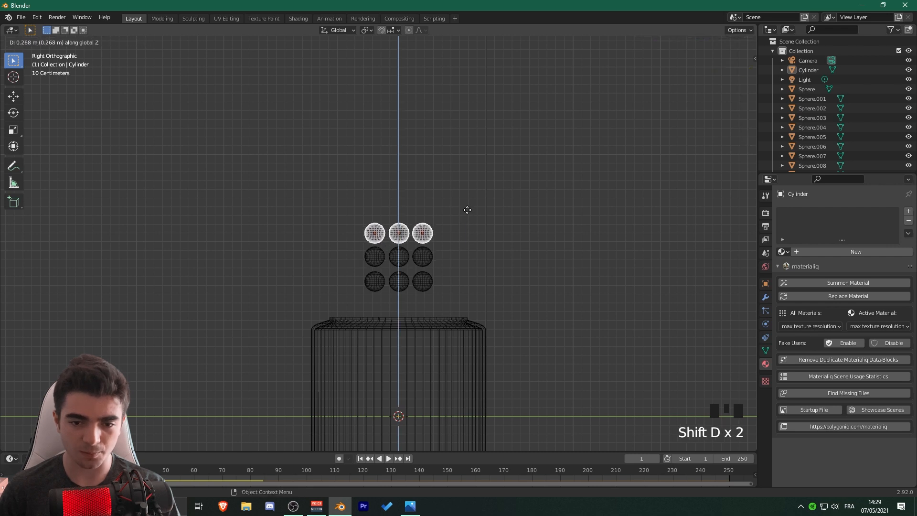
click(468, 210)
Step: Select all three layers of spheres and stack two copies of the block above it along Z
drag(344, 188, 468, 302)
shift+middle_drag(494, 241, 448, 274)
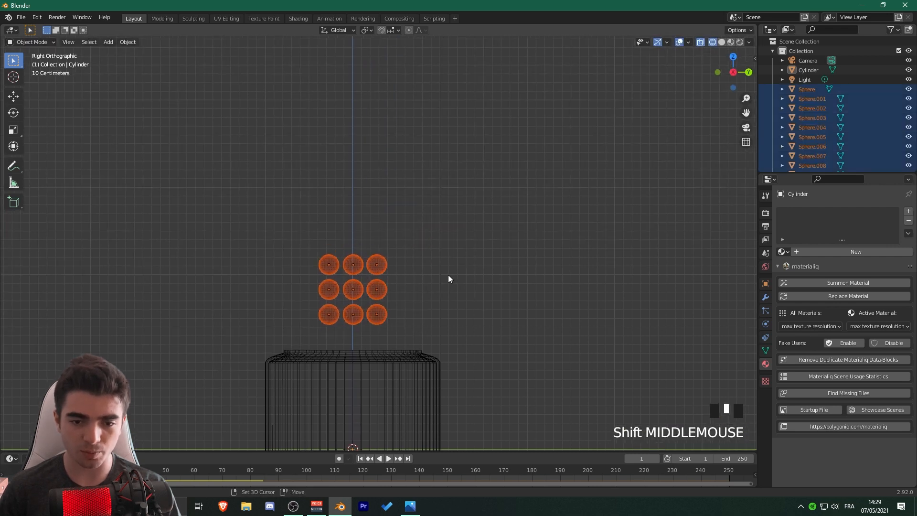
key(shift+d)
key(z)
click(456, 206)
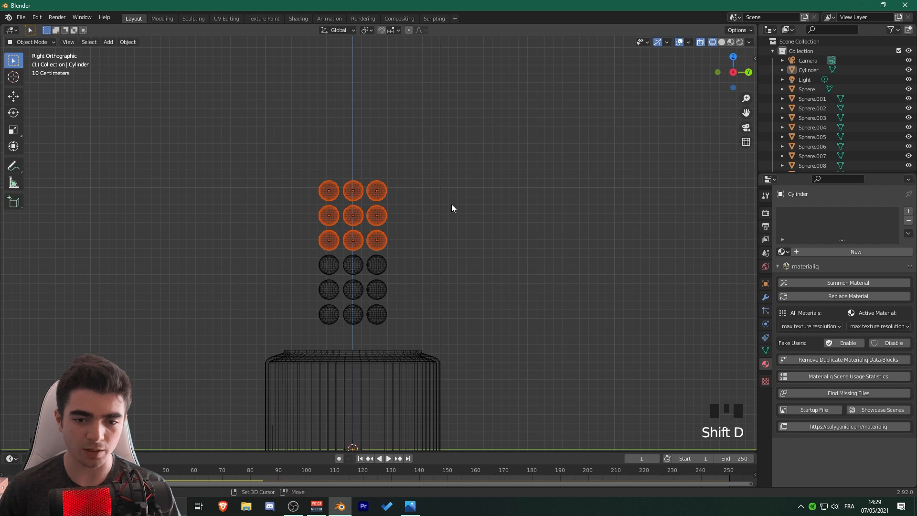
key(shift+d)
click(452, 136)
scroll(420, 172, down, 5)
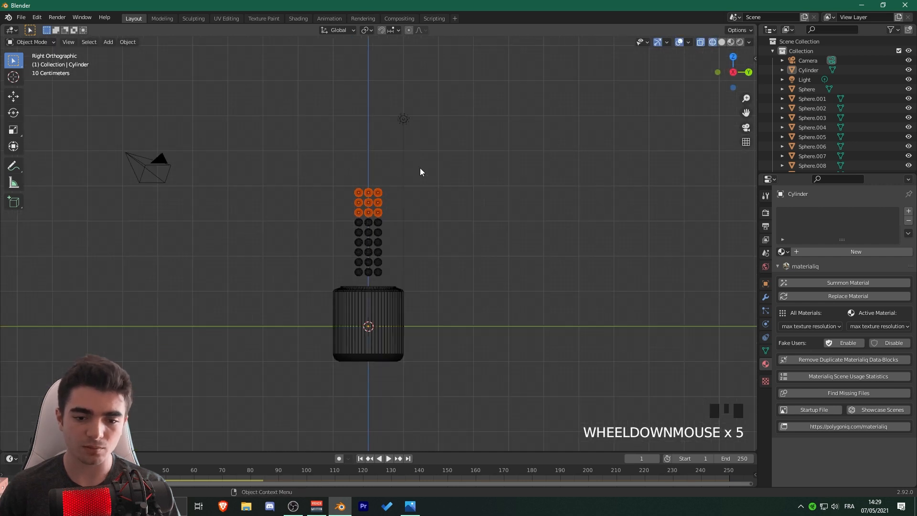
Step: Select the upper six layers of spheres and duplicate them about 1.7 m up along Z to extend the column
scroll(415, 181, up, 3)
click(292, 141)
drag(298, 114, 443, 250)
key(shift+d)
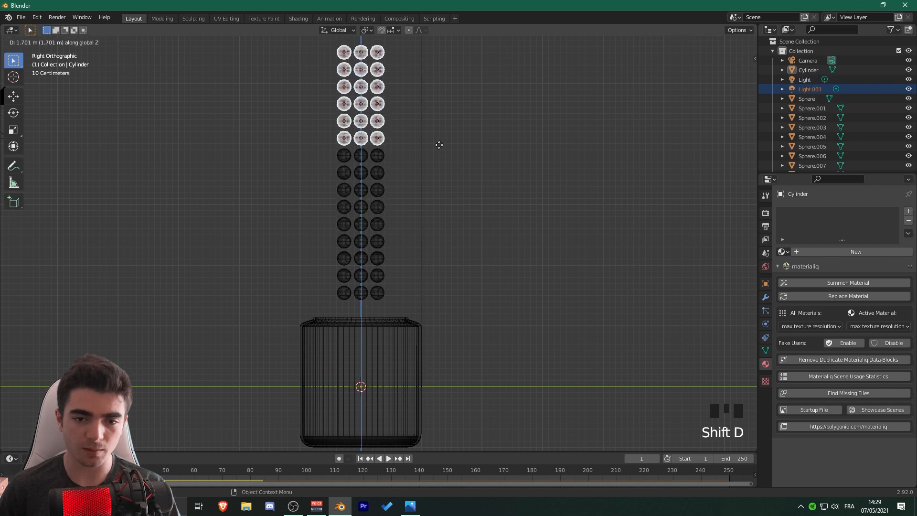
click(435, 152)
Step: Delete the top three layers of the sphere column in front view
middle_drag(432, 159, 493, 223)
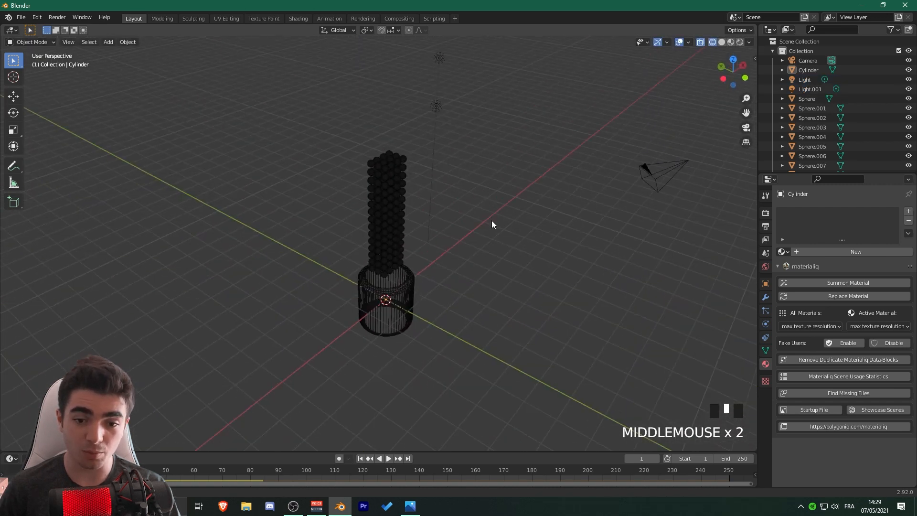
scroll(459, 206, up, 1)
middle_drag(439, 196, 319, 130)
key(KP_1)
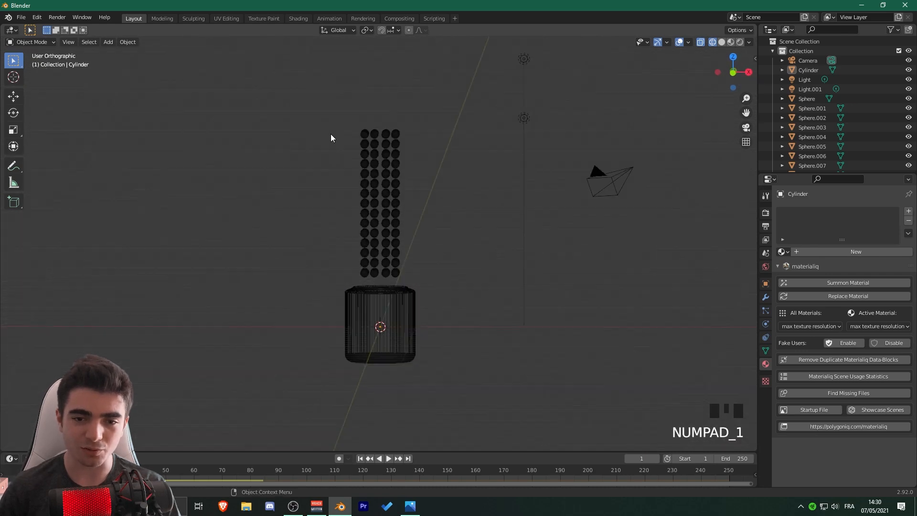
drag(317, 103, 449, 158)
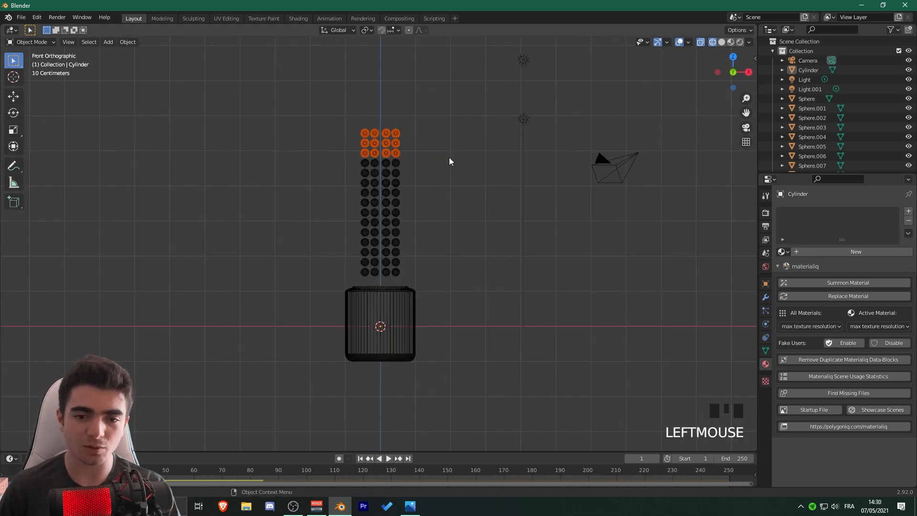
key(Delete)
scroll(449, 161, up, 3)
Step: Show the scene in solid shading and play the rigid body simulation, stopping it at frame 75
key(z)
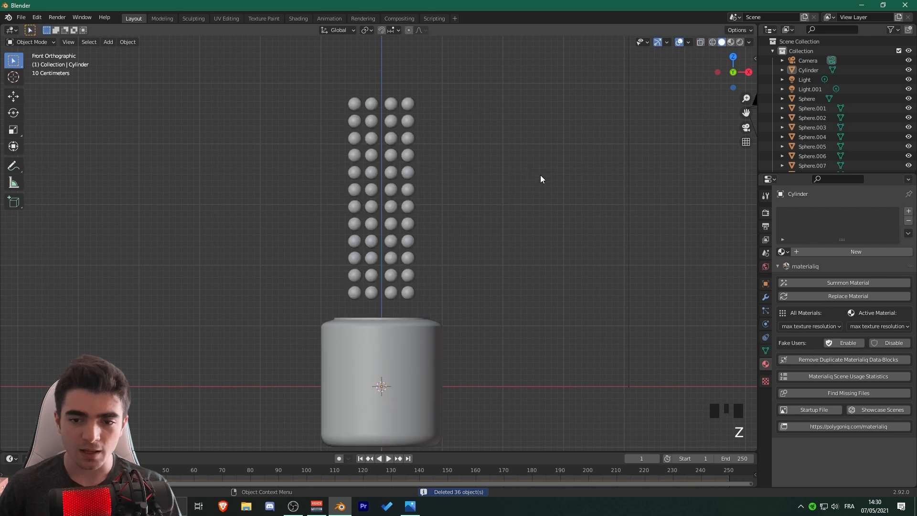
middle_drag(541, 179, 518, 233)
middle_drag(419, 279, 440, 227)
scroll(439, 227, up, 3)
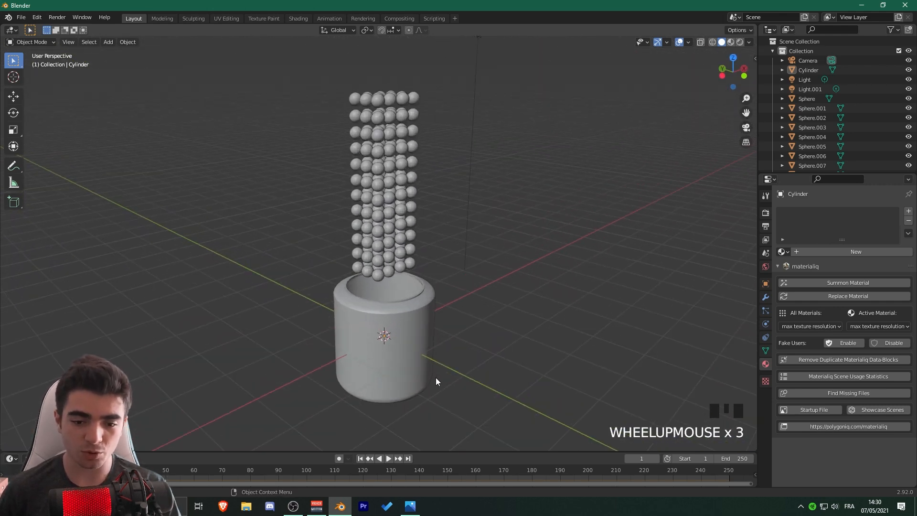
click(390, 459)
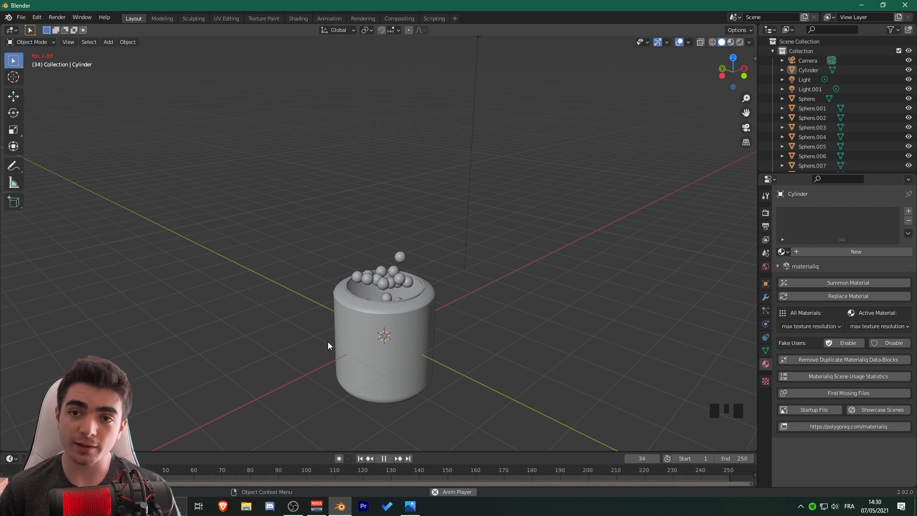
key(space)
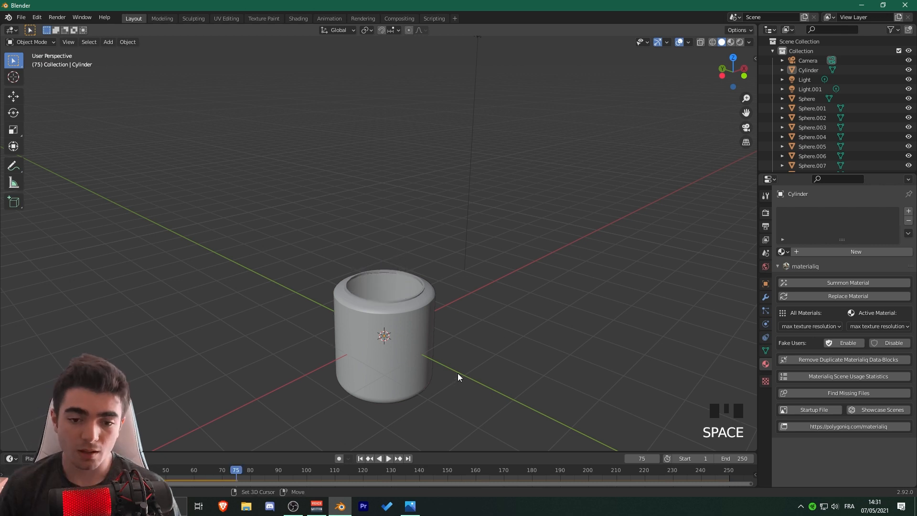
Step: Examine in wireframe how the spheres have settled inside the jar
mouse_move(458, 373)
shift+middle_down()
mouse_move(444, 367)
mouse_move(448, 228)
mouse_move(427, 254)
mouse_move(403, 335)
mouse_move(389, 268)
mouse_move(367, 340)
mouse_move(433, 355)
mouse_move(463, 310)
mouse_move(458, 289)
shift+middle_up()
scroll(448, 229, up, 2)
scroll(425, 280, up, 2)
scroll(389, 355, up, 1)
scroll(367, 340, down, 2)
key(z)
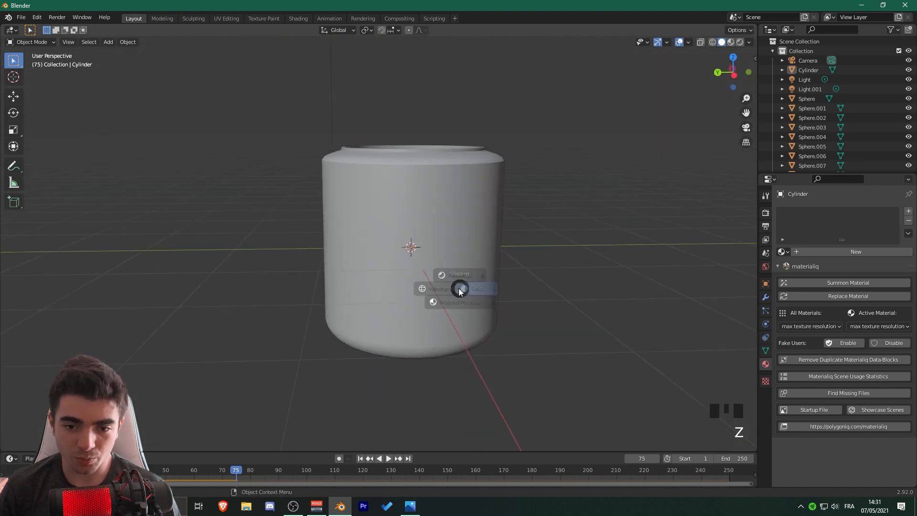
mouse_move(359, 295)
middle_down()
mouse_move(344, 267)
mouse_move(314, 282)
mouse_move(294, 248)
middle_up()
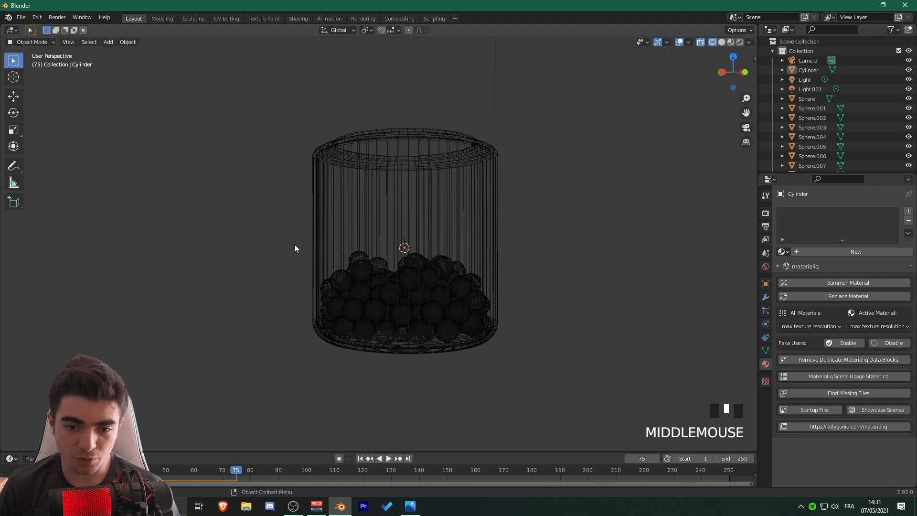
scroll(342, 274, down, 2)
middle_drag(341, 275, 322, 348)
scroll(311, 325, up, 2)
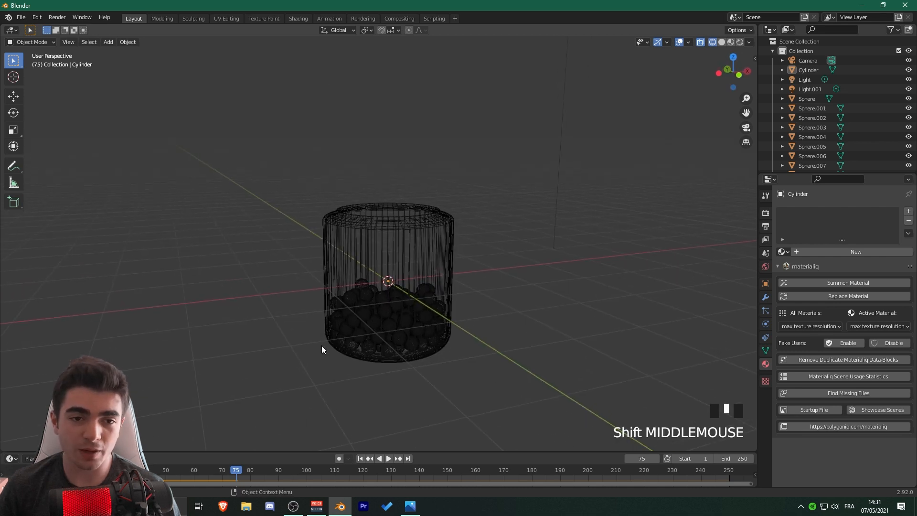
Step: Switch to the Shading workspace with a taller 3D viewport and set its preview environment to the warm indoor HDRI
click(300, 18)
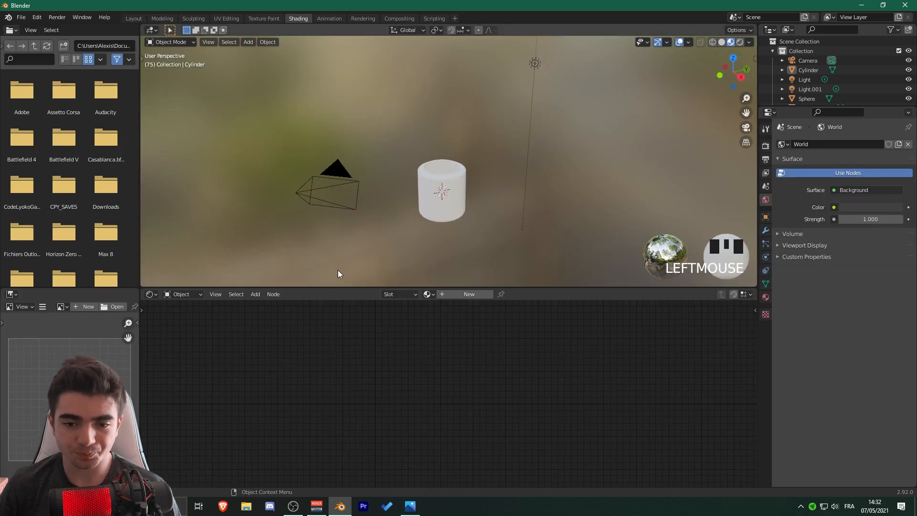
drag(323, 286, 323, 330)
scroll(451, 204, up, 4)
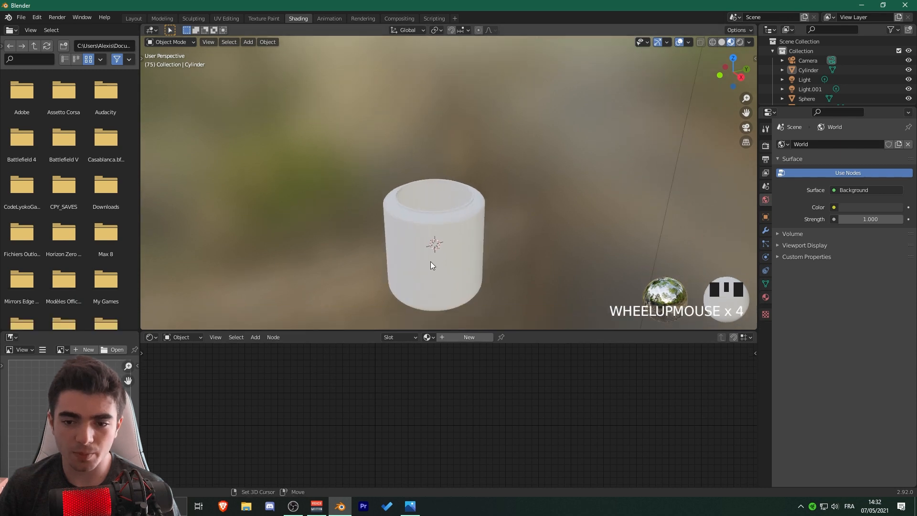
click(750, 42)
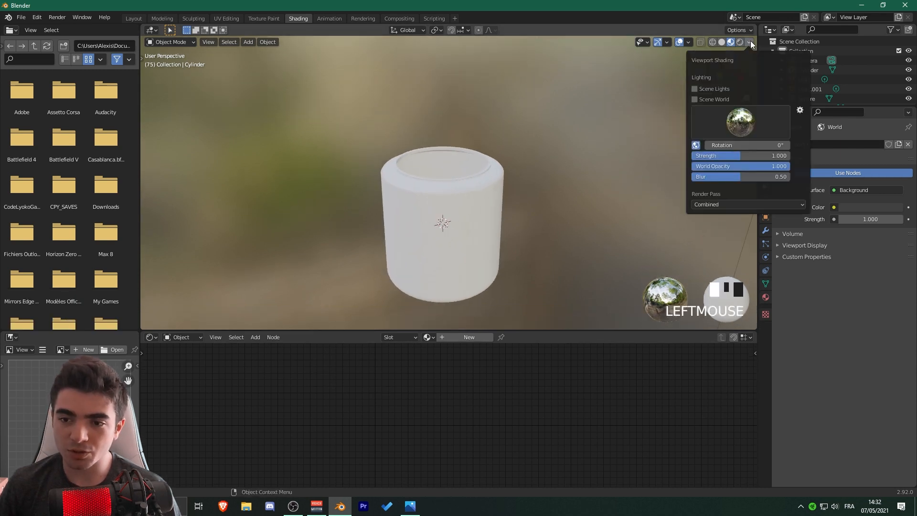
click(735, 126)
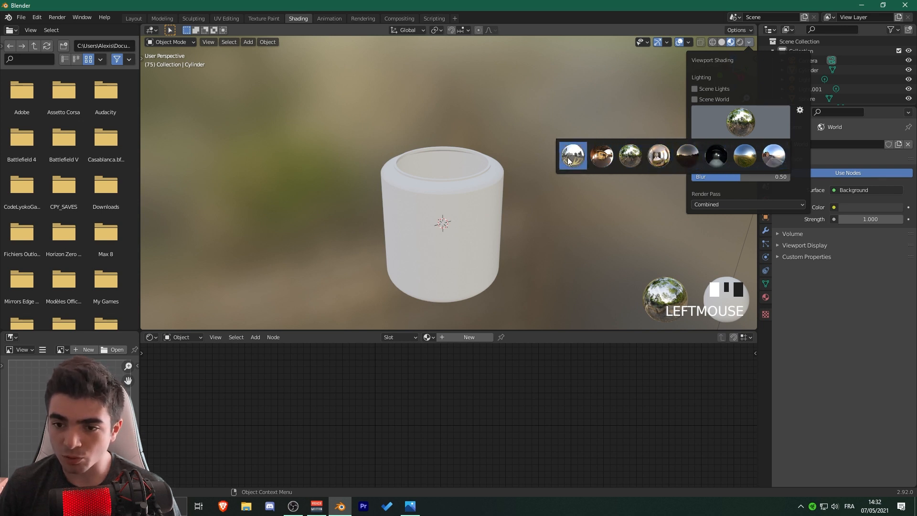
click(604, 160)
middle_drag(534, 191, 451, 205)
Step: Give the jar a new material with a Glass BSDF surface and a roughness of 0.029
click(467, 185)
scroll(457, 206, up, 2)
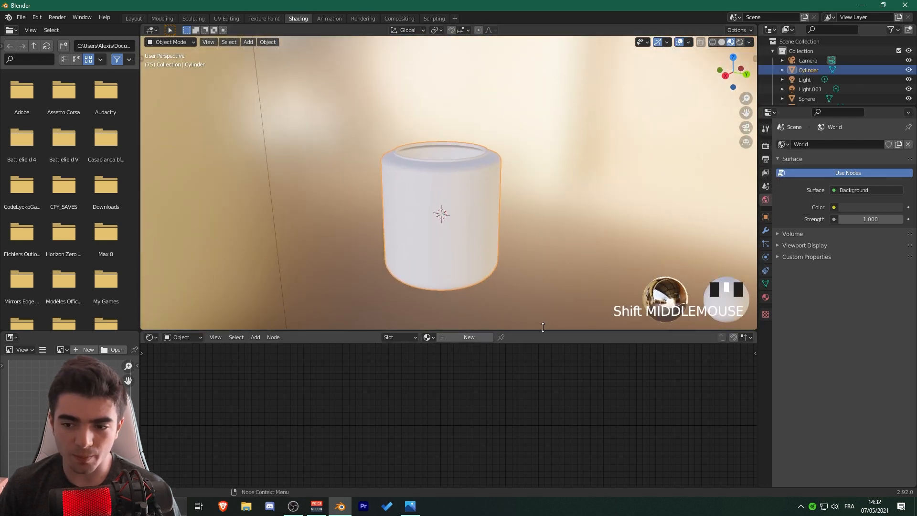
click(765, 297)
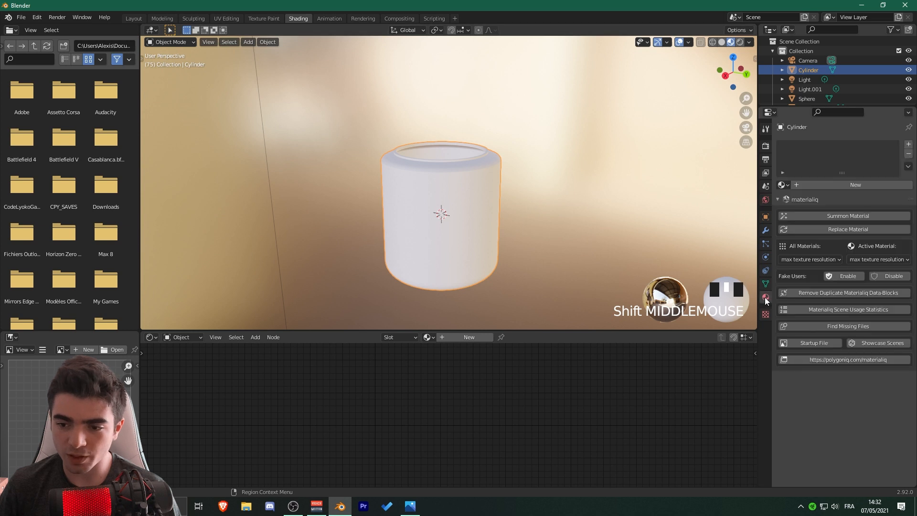
click(821, 185)
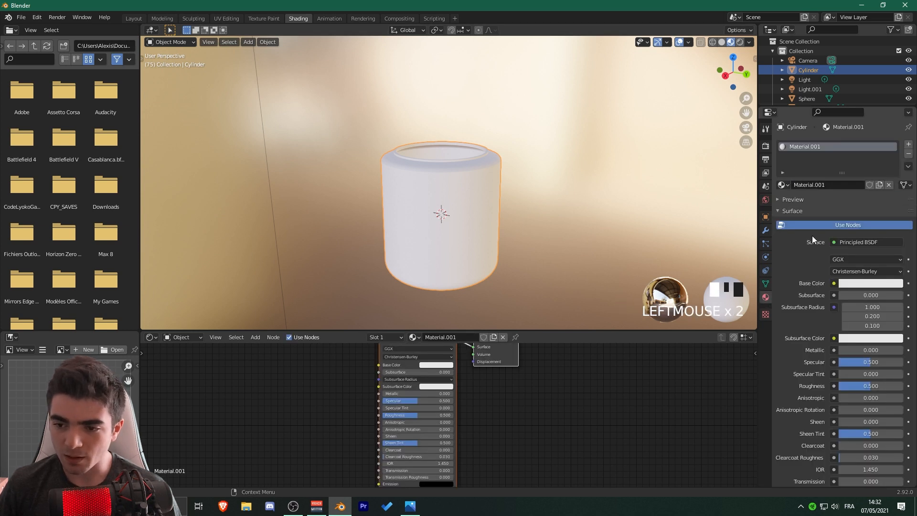
click(867, 242)
click(793, 319)
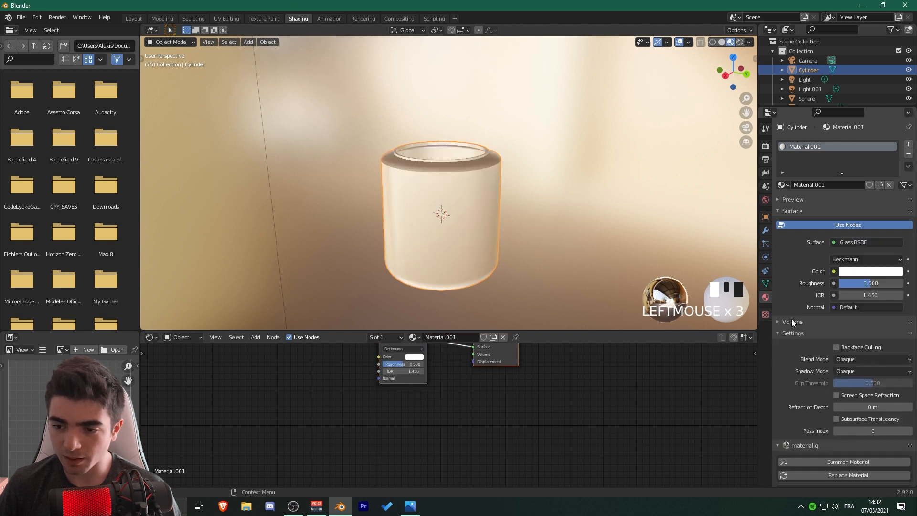
scroll(540, 403, up, 2)
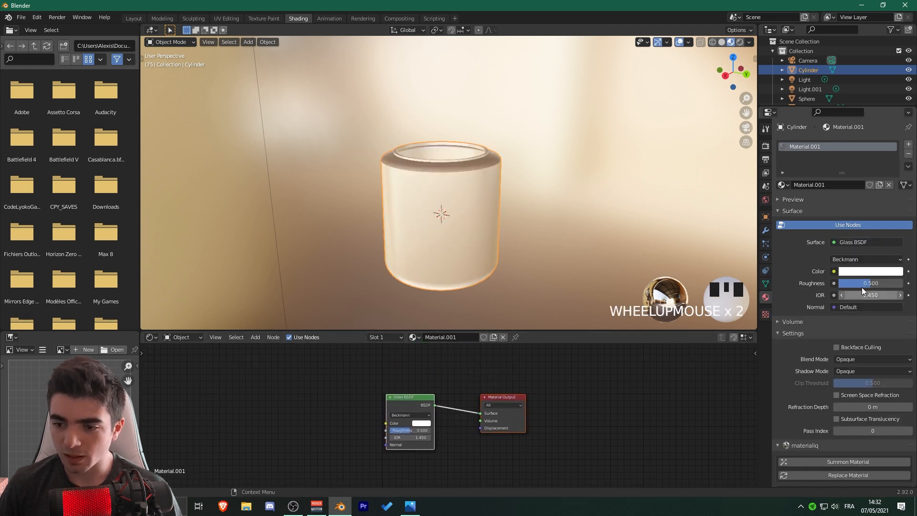
drag(867, 285, 842, 286)
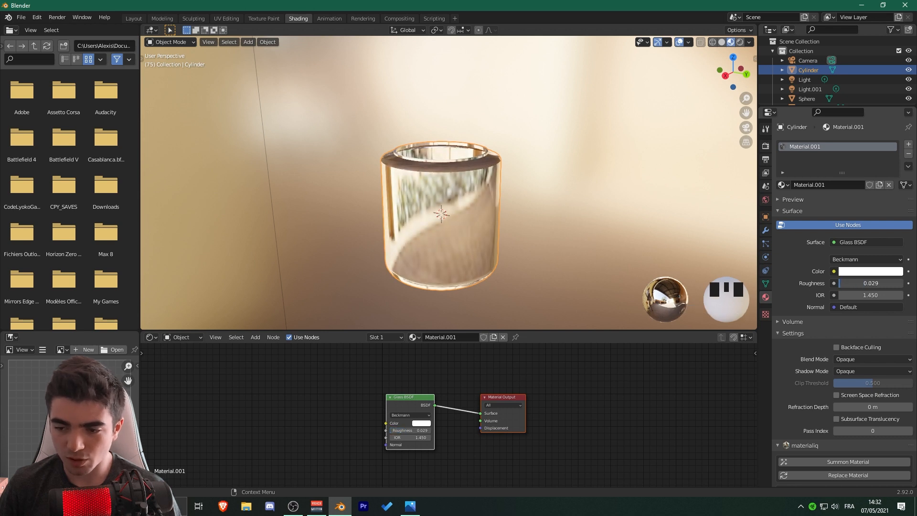
Step: Examine the glass jar from several angles and select a sphere inside it to inspect its Red material
middle_drag(601, 222, 463, 245)
scroll(504, 220, down, 3)
scroll(463, 246, up, 6)
click(471, 173)
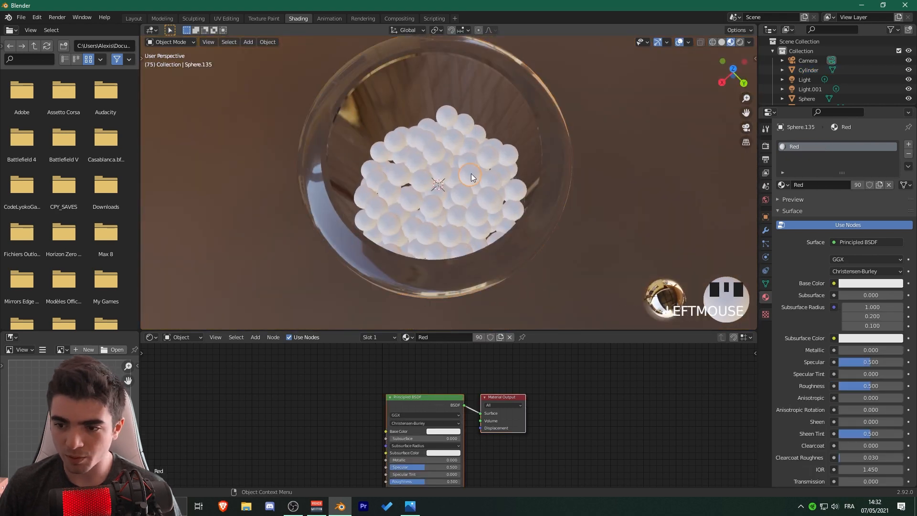
middle_drag(535, 218, 686, 195)
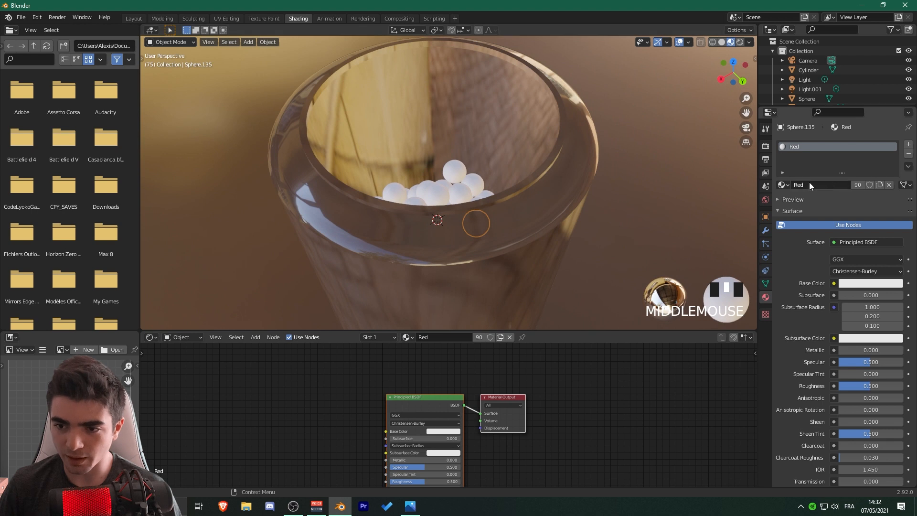
middle_drag(594, 225, 727, 176)
scroll(558, 196, up, 3)
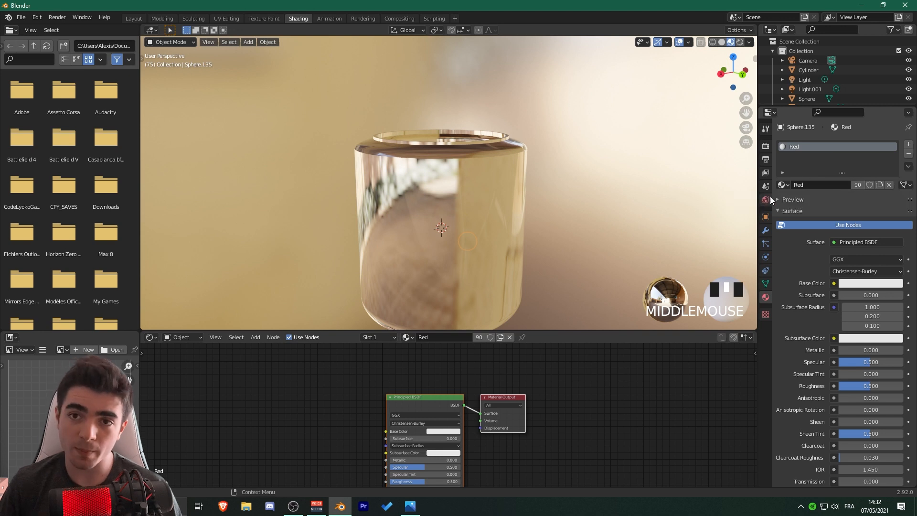
scroll(530, 215, down, 3)
scroll(530, 216, up, 3)
middle_drag(514, 183, 769, 186)
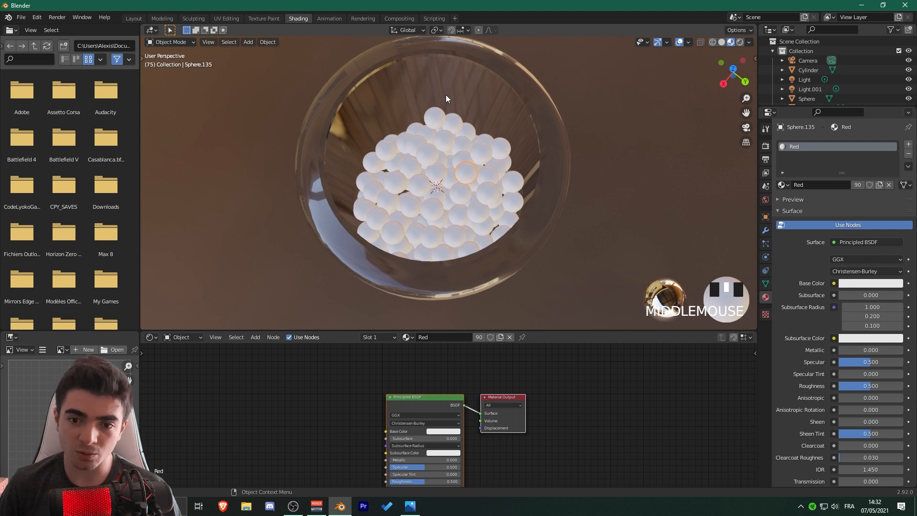
scroll(443, 379, down, 4)
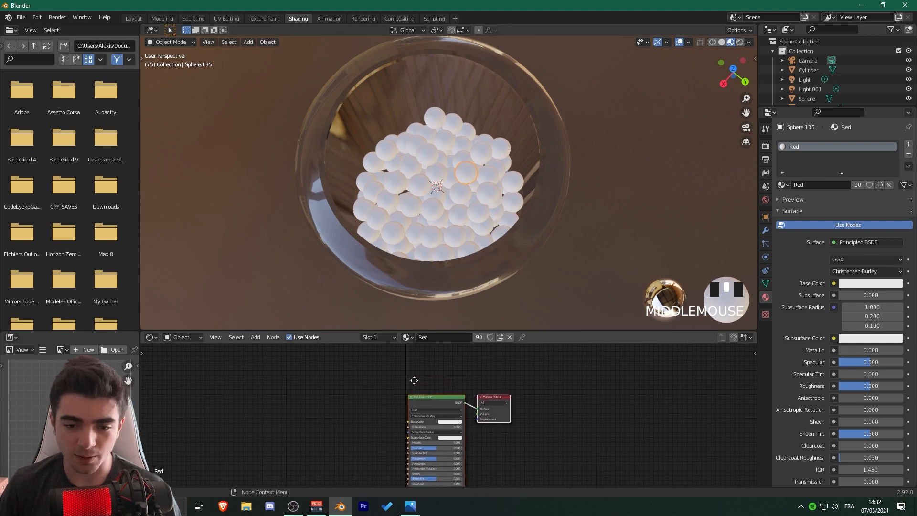
Step: Examine the sphere colours and patterns in the reference image rendu.png, up close and as a whole, and close it
middle_drag(413, 379, 440, 366)
scroll(450, 223, up, 3)
mouse_move(450, 224)
middle_down()
mouse_move(451, 239)
mouse_move(463, 165)
mouse_move(437, 219)
mouse_move(444, 234)
middle_up()
click(414, 511)
scroll(432, 248, up, 3)
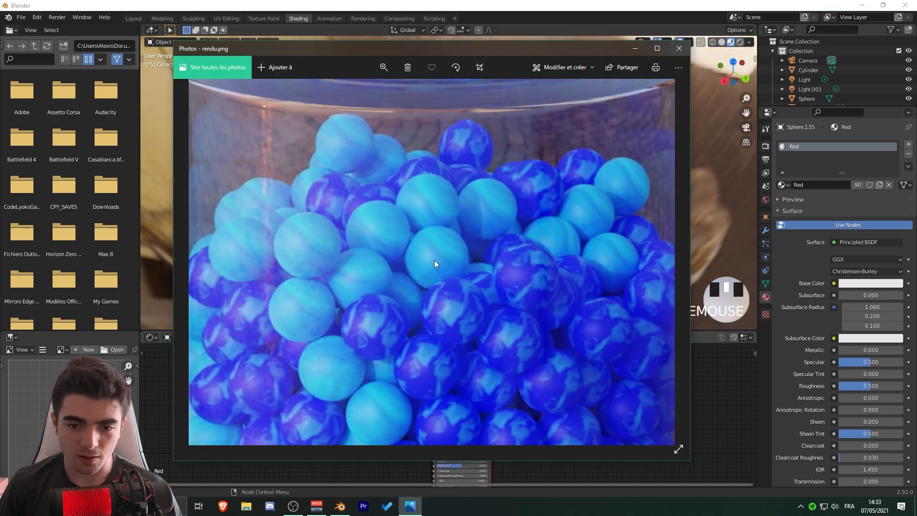
scroll(418, 302, down, 5)
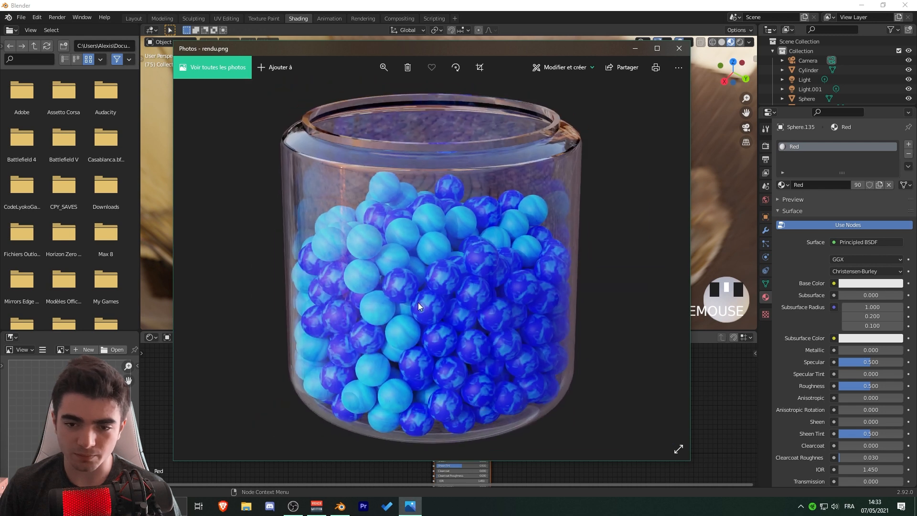
click(679, 49)
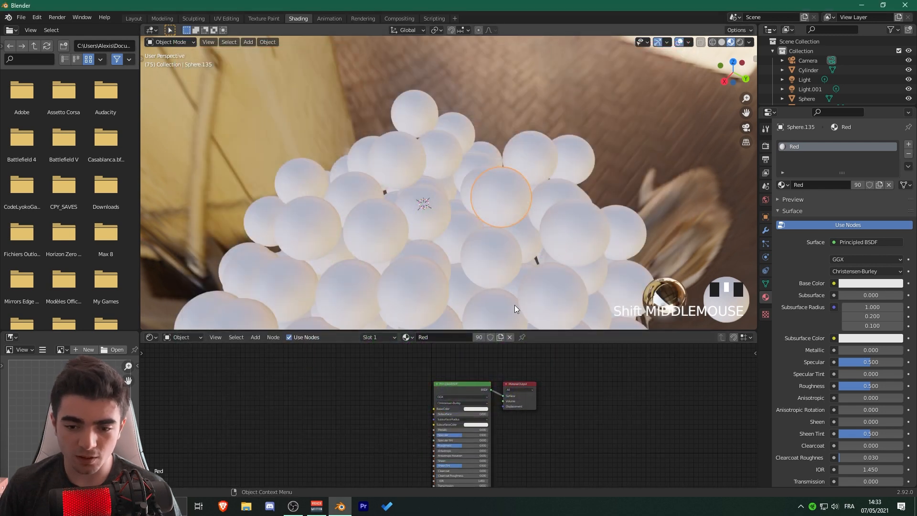
Step: Enlarge the node editor and reposition the Red material's Principled BSDF node to make room for nodes before it
drag(527, 331, 526, 281)
scroll(369, 392, up, 3)
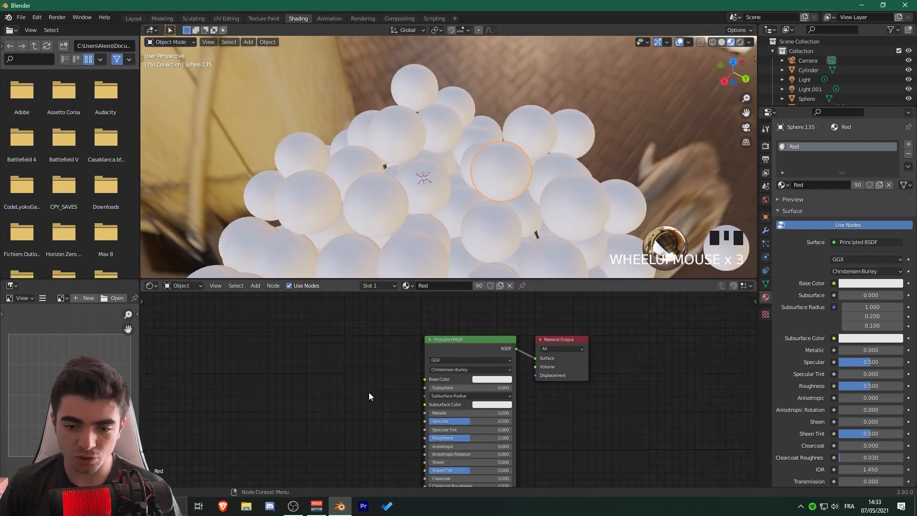
middle_drag(403, 368, 414, 359)
drag(468, 305, 467, 317)
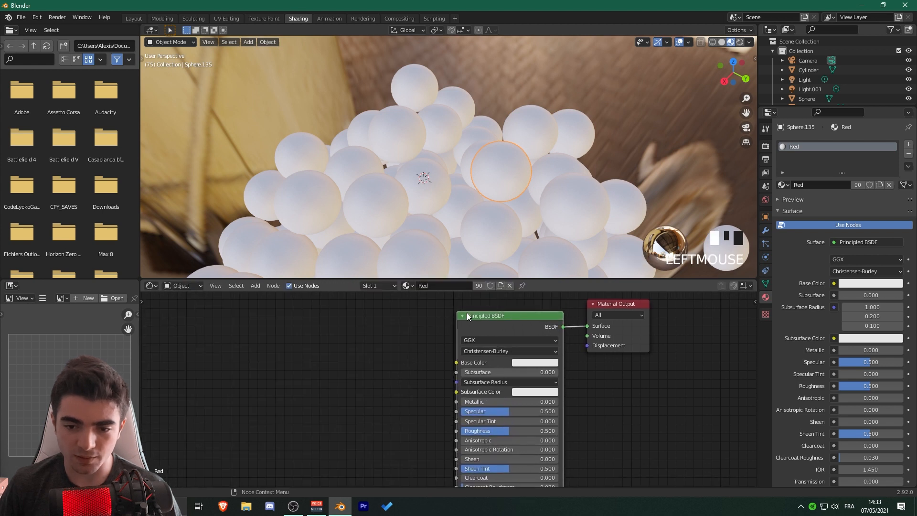
middle_drag(354, 350, 442, 359)
Step: Add a ColorRamp node to the Red material and connect its Color output to the Principled BSDF's Base Color
key(shift+a)
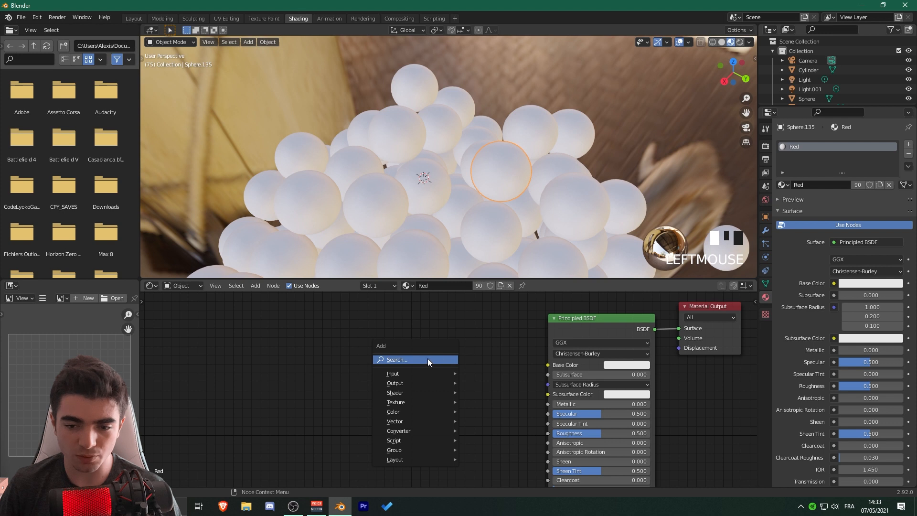
click(411, 360)
text(color)
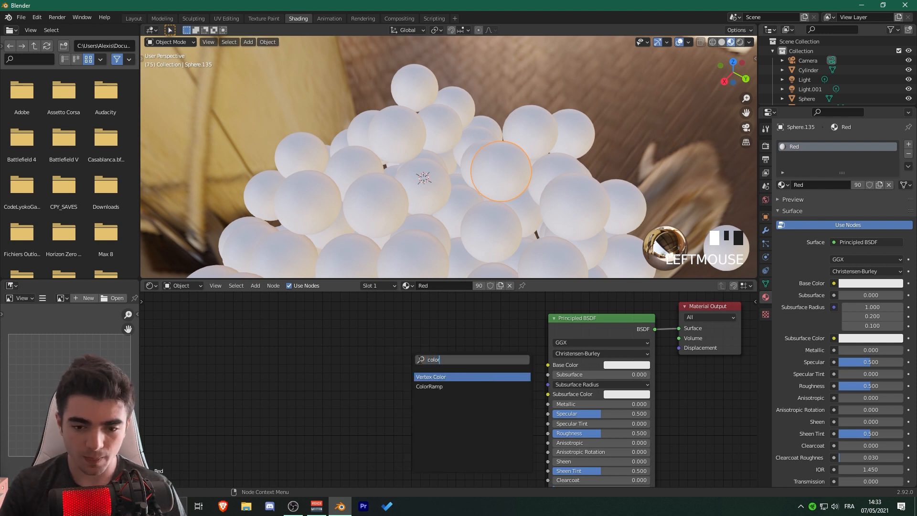
key(Down)
key(Return)
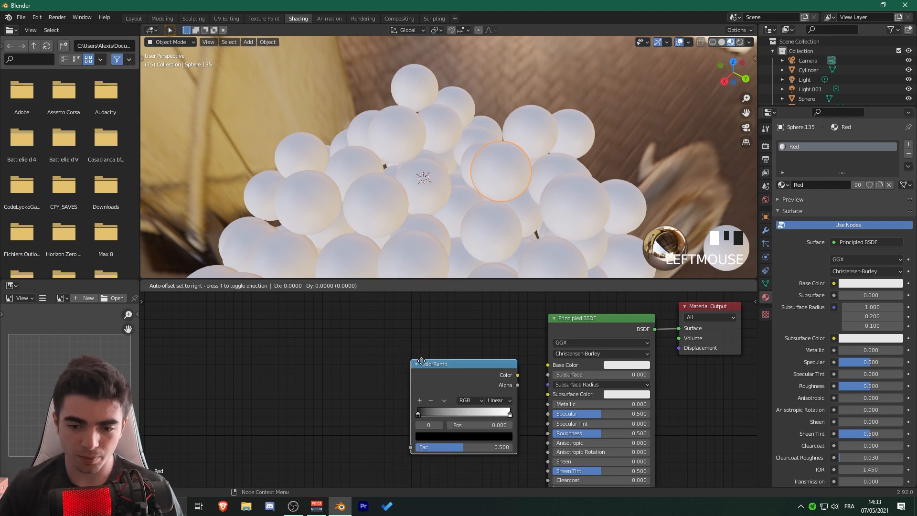
click(418, 353)
drag(514, 365, 549, 366)
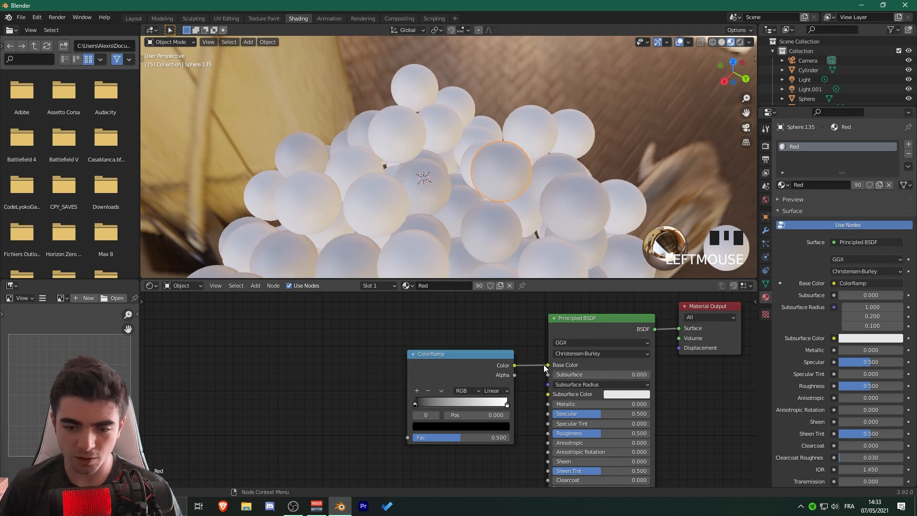
Step: Add a Musgrave Texture node before the ColorRamp and connect its Height output to the ramp's Fac input
key(shift+a)
click(375, 351)
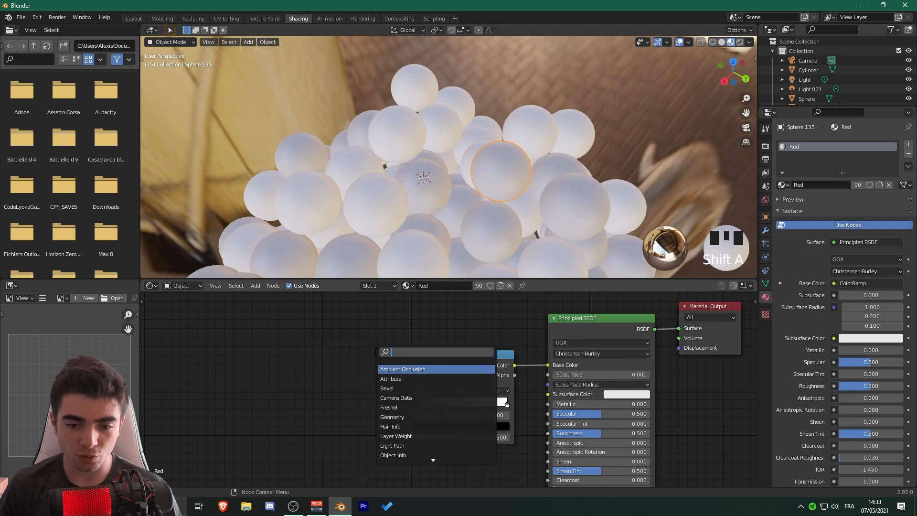
text(texture)
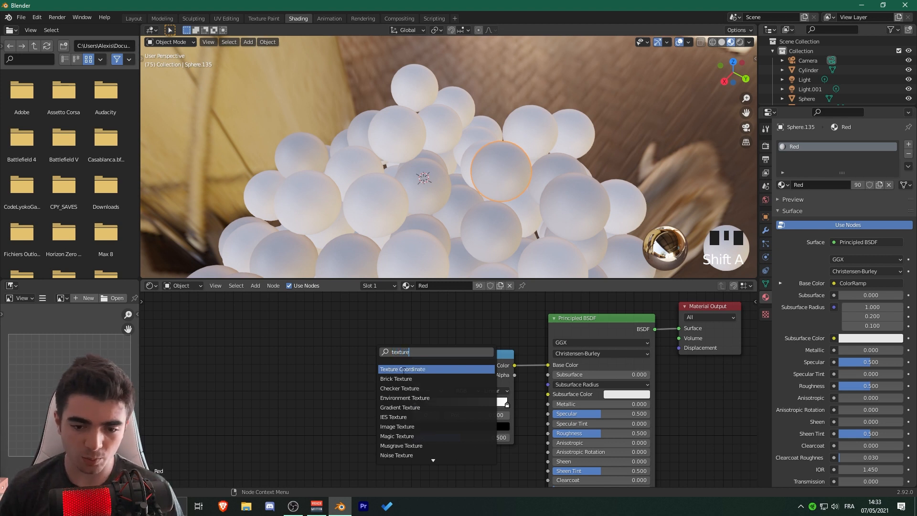
key(Down)
key(Down)
key(Down)
key(Down)
key(Down)
key(Down)
key(Down)
key(Down)
key(Down)
key(Down)
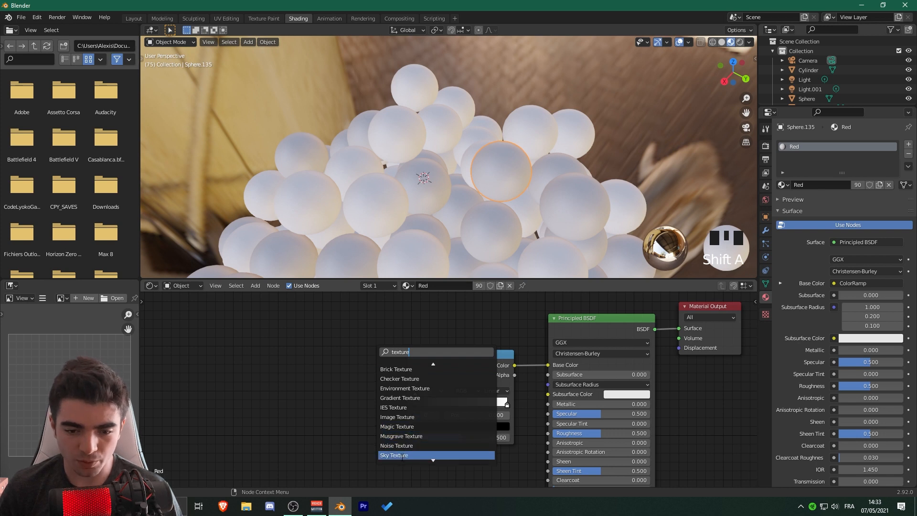
click(398, 436)
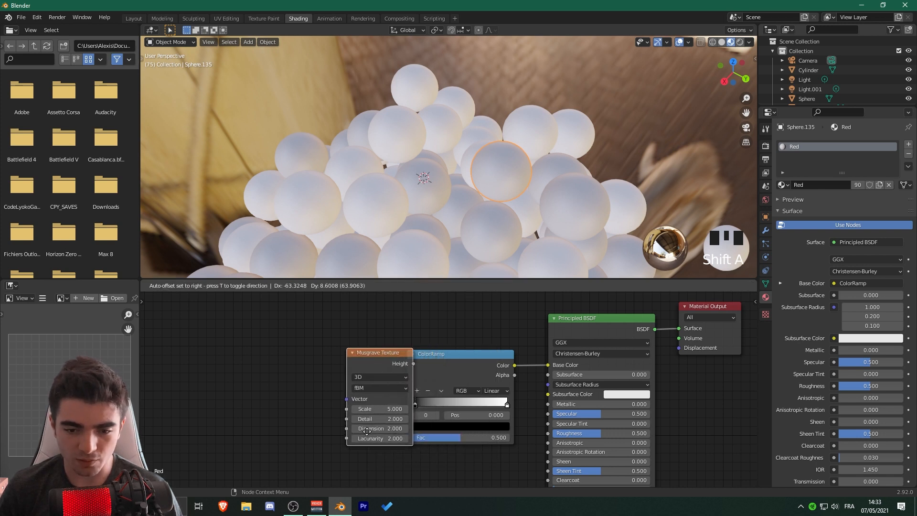
click(323, 435)
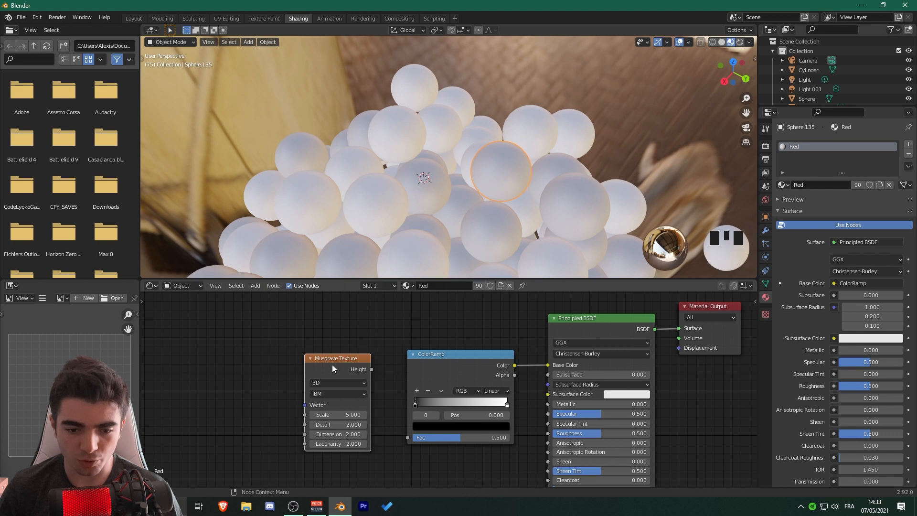
drag(373, 369, 377, 378)
drag(406, 441, 409, 440)
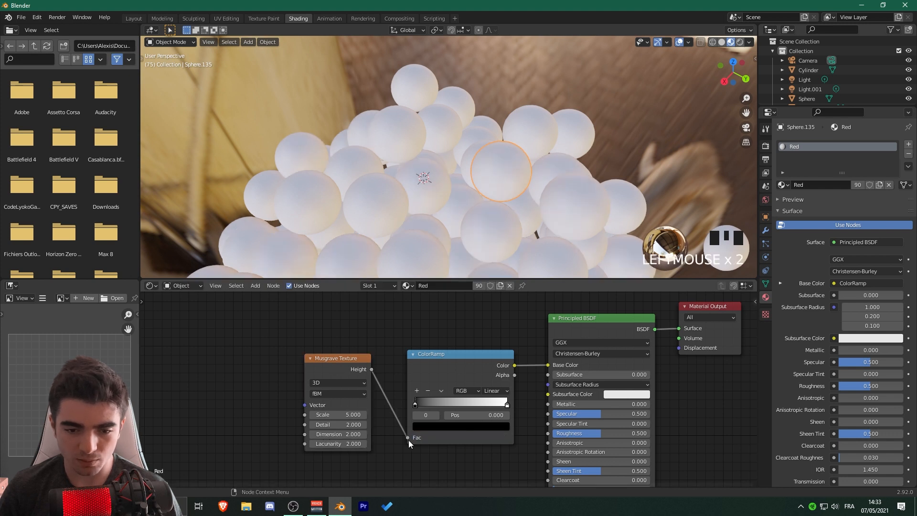
Step: Set the first colour stop of the Red material's ColorRamp to a slightly darkened, fully saturated red
middle_drag(507, 225, 498, 185)
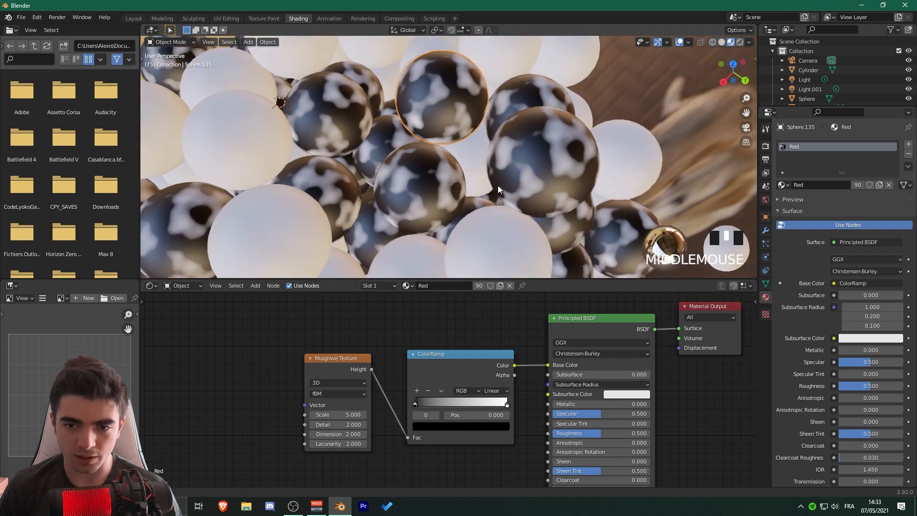
scroll(498, 186, down, 2)
mouse_move(432, 355)
mouse_down()
mouse_move(454, 359)
mouse_move(445, 358)
mouse_up()
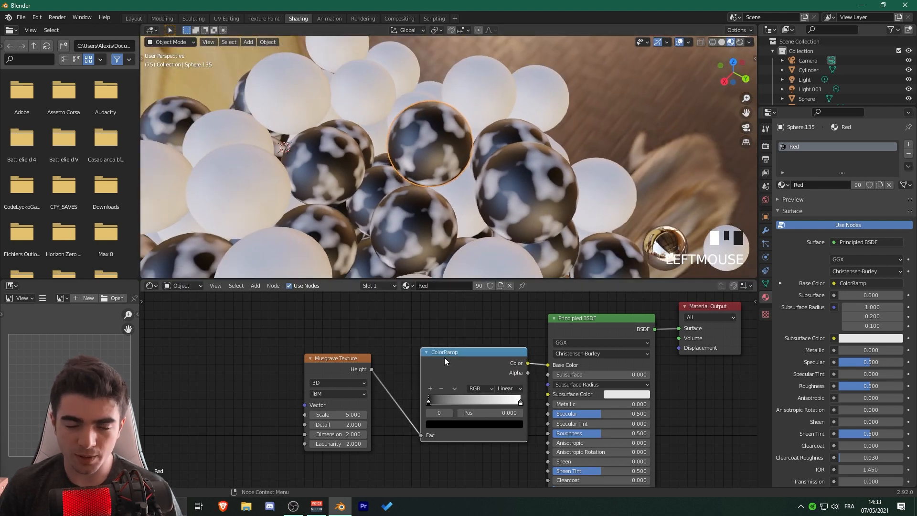
click(430, 409)
click(438, 428)
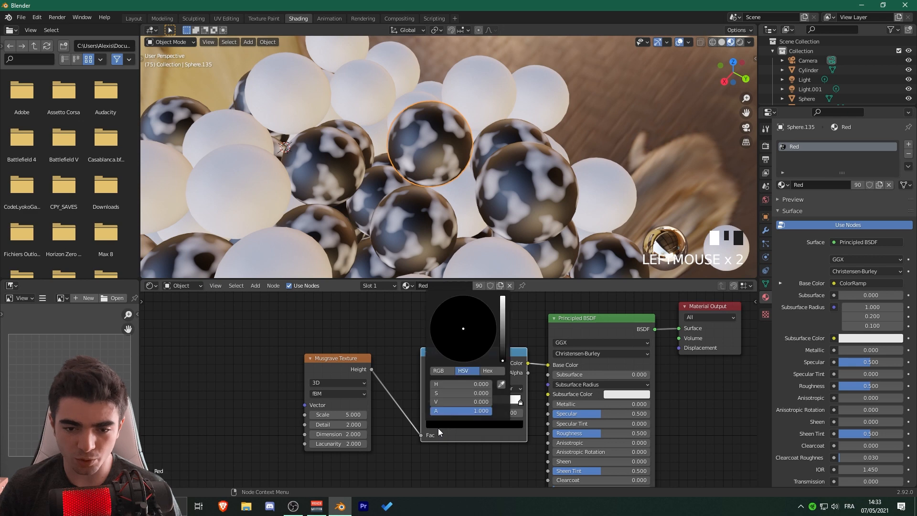
mouse_move(505, 314)
mouse_down()
mouse_move(504, 295)
mouse_move(462, 363)
mouse_up()
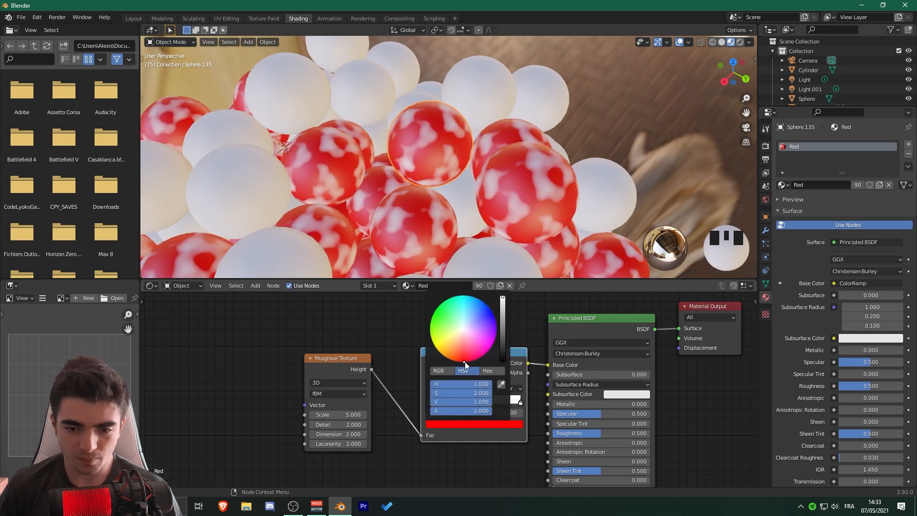
drag(503, 313, 503, 307)
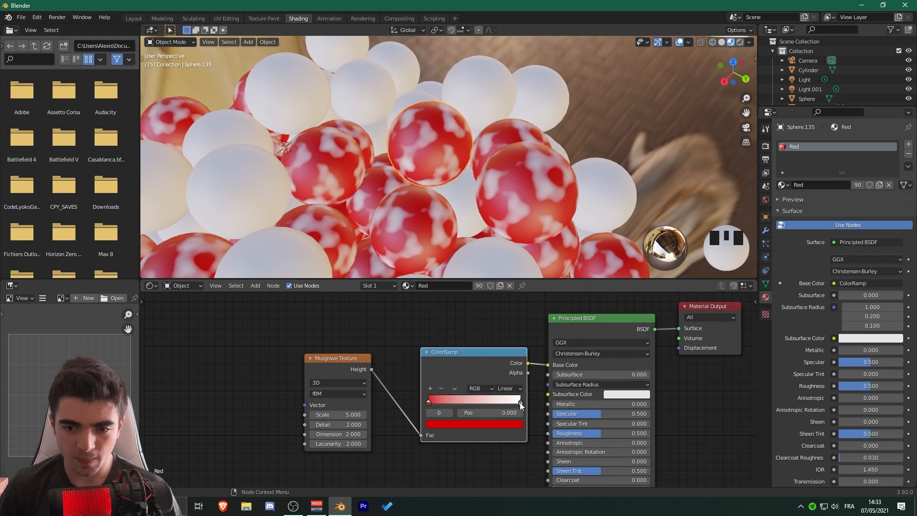
Step: Set the ColorRamp's second colour stop to orange-yellow and move it to position 0.723
click(521, 404)
click(494, 425)
drag(435, 323, 439, 352)
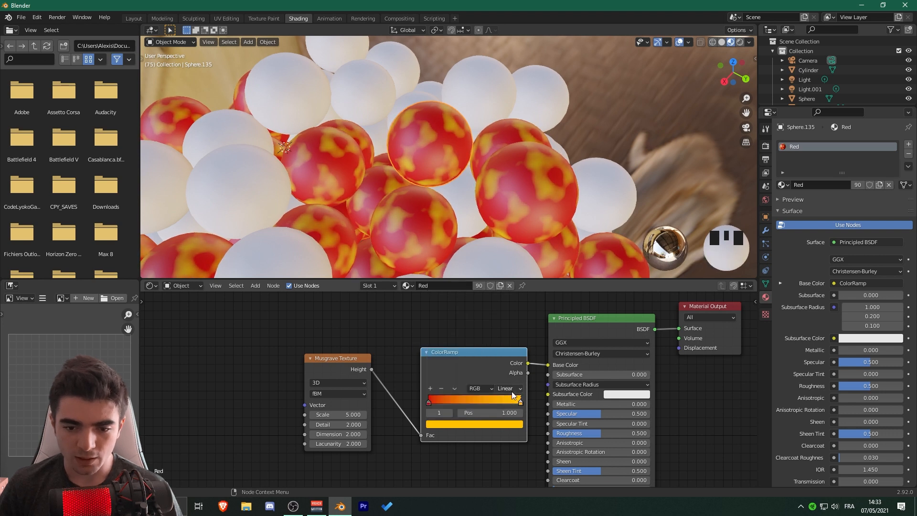
drag(521, 402, 491, 408)
mouse_move(429, 403)
mouse_down()
mouse_move(474, 402)
mouse_move(421, 404)
mouse_up()
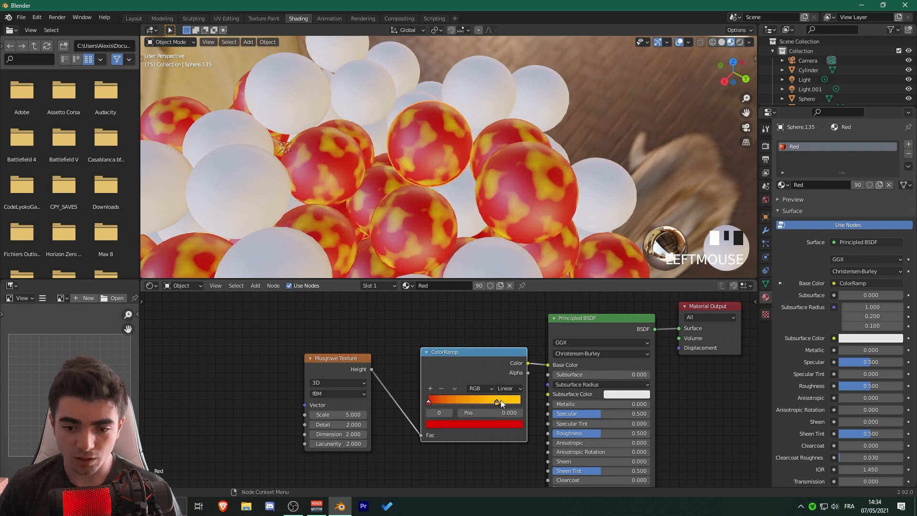
drag(501, 402, 541, 403)
mouse_move(434, 403)
mouse_down()
mouse_move(457, 405)
mouse_move(427, 405)
mouse_up()
drag(517, 402, 491, 406)
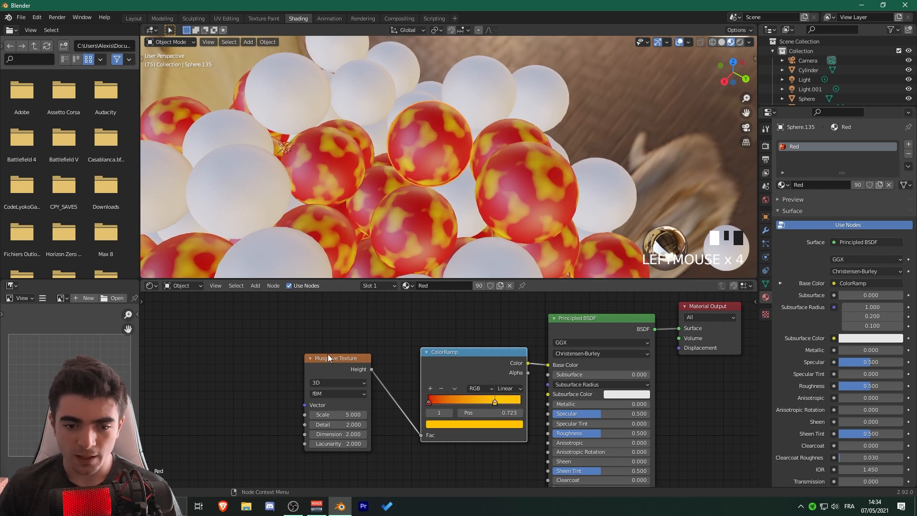
Step: Try larger and smaller pattern scales on the Musgrave Texture and set its Scale to 3.3
drag(328, 354, 360, 357)
scroll(298, 367, up, 5)
middle_drag(263, 372, 358, 393)
scroll(330, 351, up, 3)
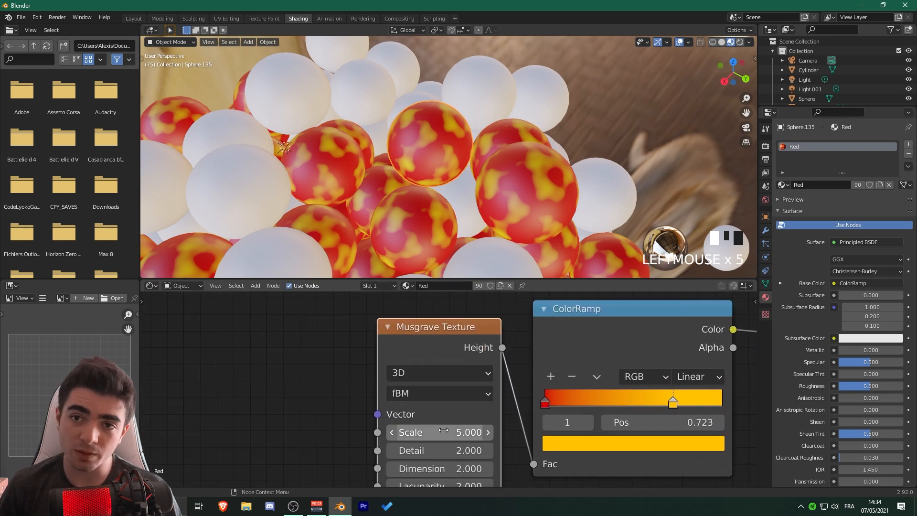
drag(420, 433, 502, 433)
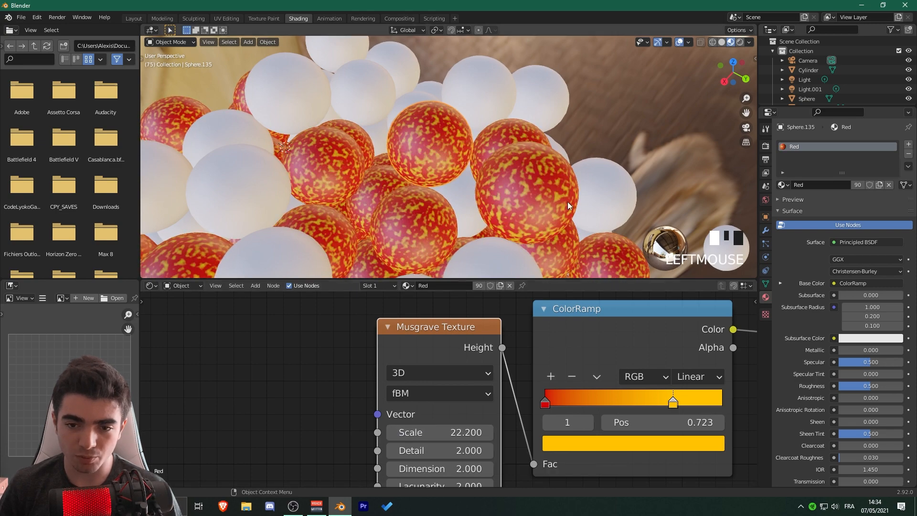
scroll(567, 201, down, 5)
drag(437, 432, 339, 432)
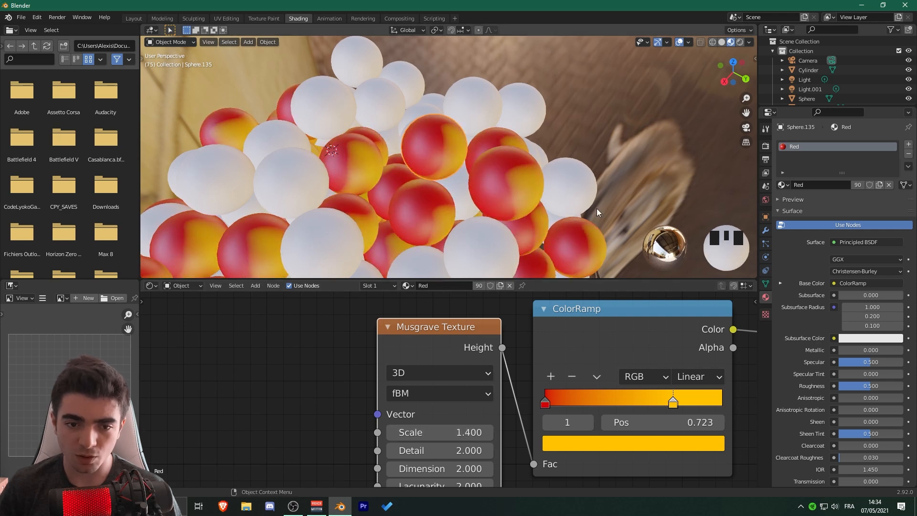
drag(427, 432, 435, 432)
middle_drag(400, 220, 409, 251)
Step: Set the Musgrave Texture's Detail to 1.5 and Dimension to 3.2, and check the pattern on the spheres
drag(432, 451, 487, 450)
drag(428, 450, 377, 451)
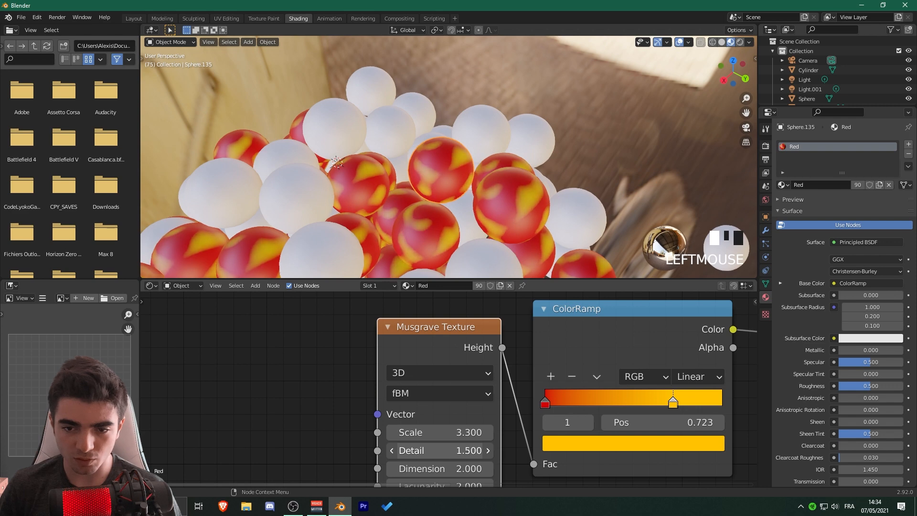
middle_drag(336, 442, 332, 398)
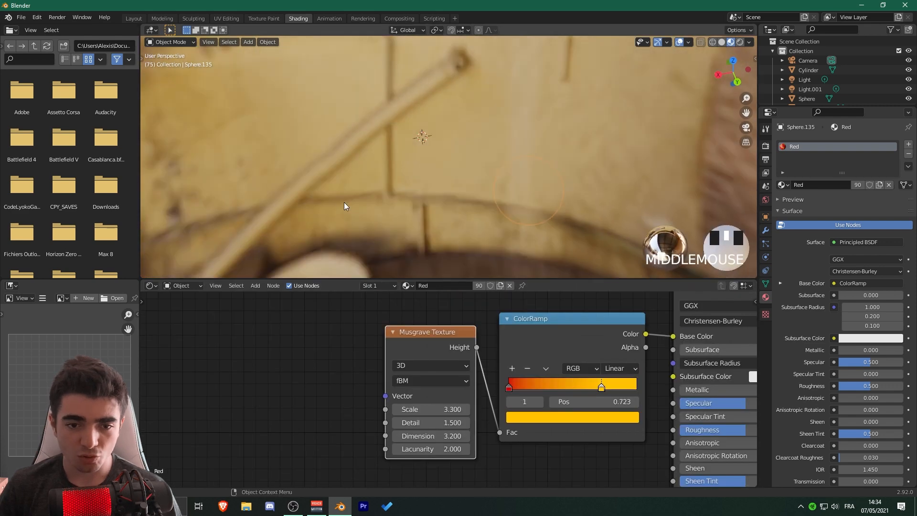
scroll(420, 137, down, 4)
shift+middle_drag(420, 143, 436, 277)
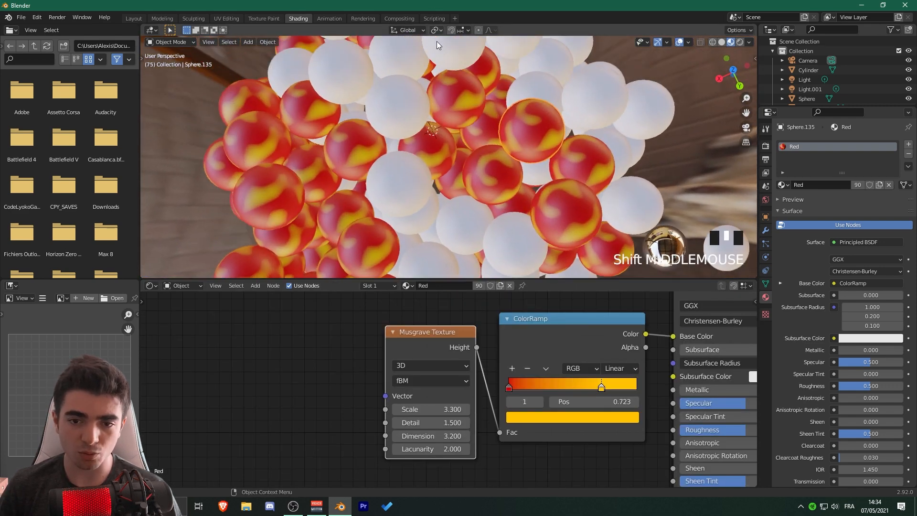
middle_drag(440, 122, 455, 74)
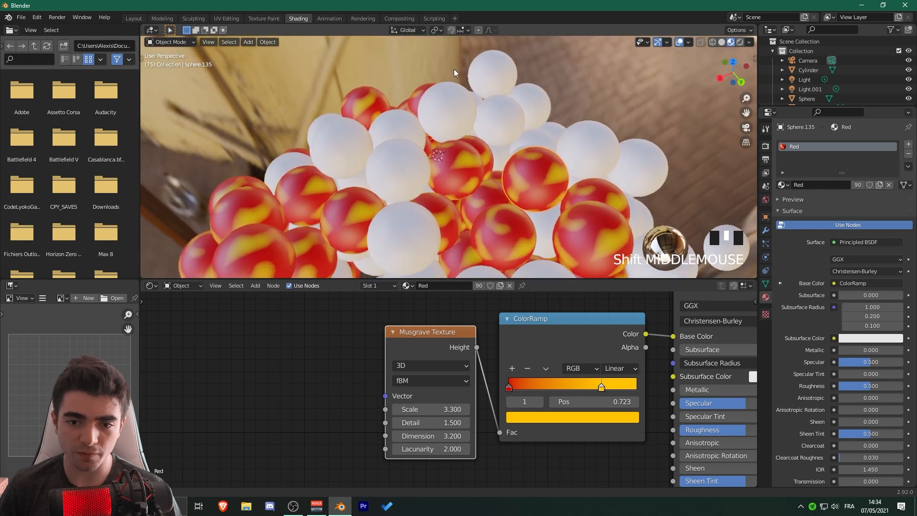
Step: Select a white sphere with the Violet material and add a ColorRamp node feeding its Principled BSDF's Base Color
click(405, 160)
scroll(495, 351, down, 10)
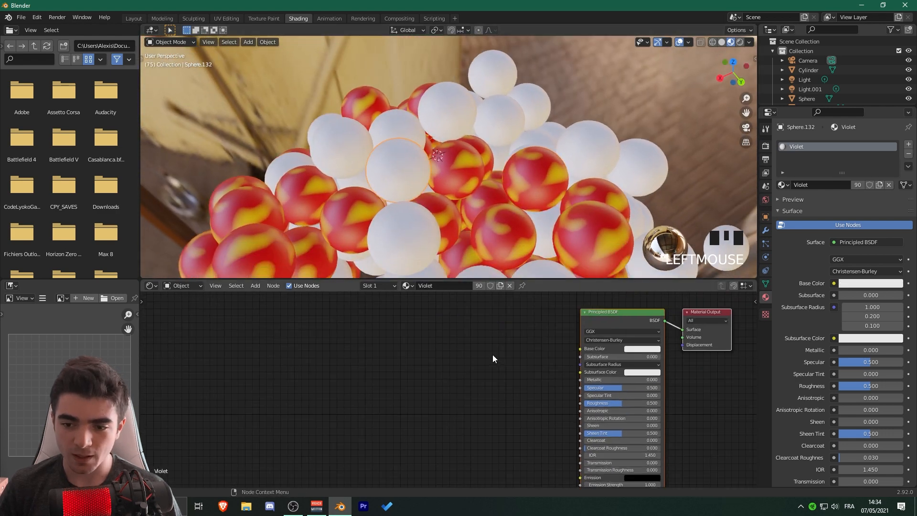
middle_drag(492, 355, 445, 360)
scroll(446, 360, up, 2)
key(shift+a)
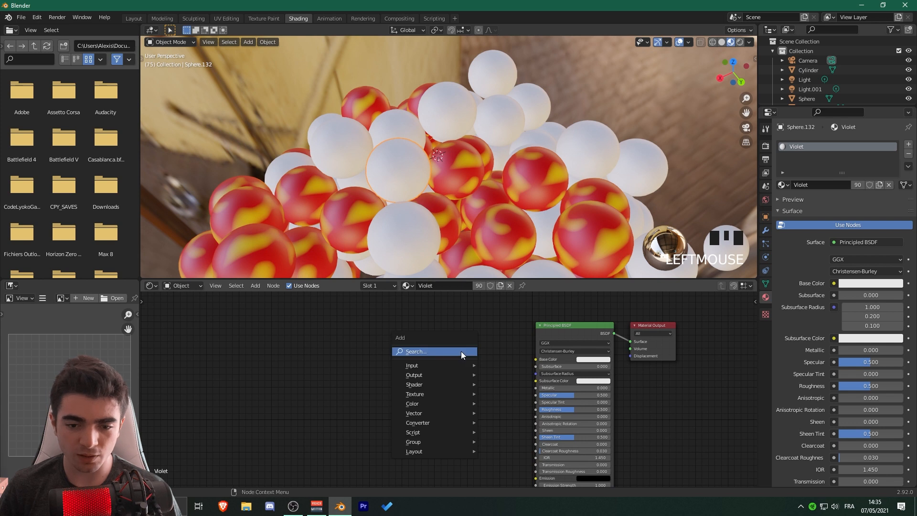
click(461, 352)
text(color ramp)
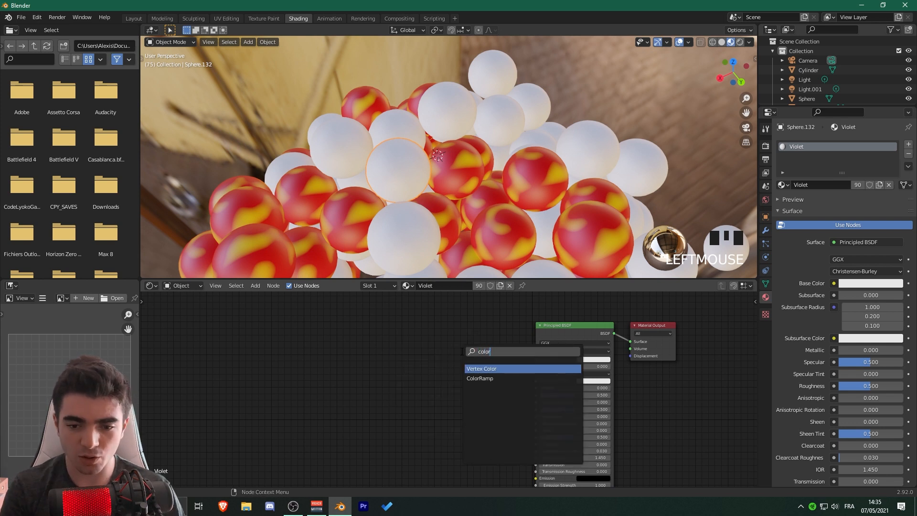
key(Return)
click(433, 342)
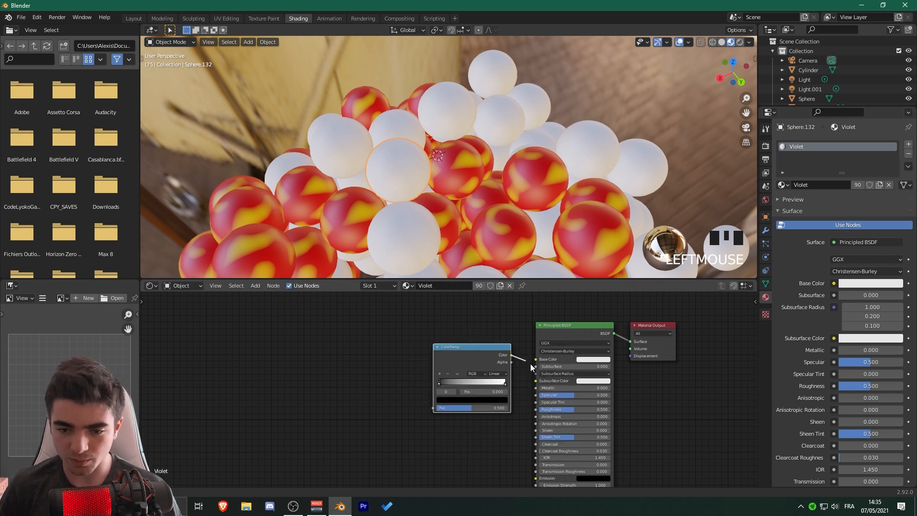
drag(537, 362, 536, 359)
Step: Add a Noise Texture node and connect its Color output to the ColorRamp's Fac input
key(shift+a)
click(354, 342)
text(n)
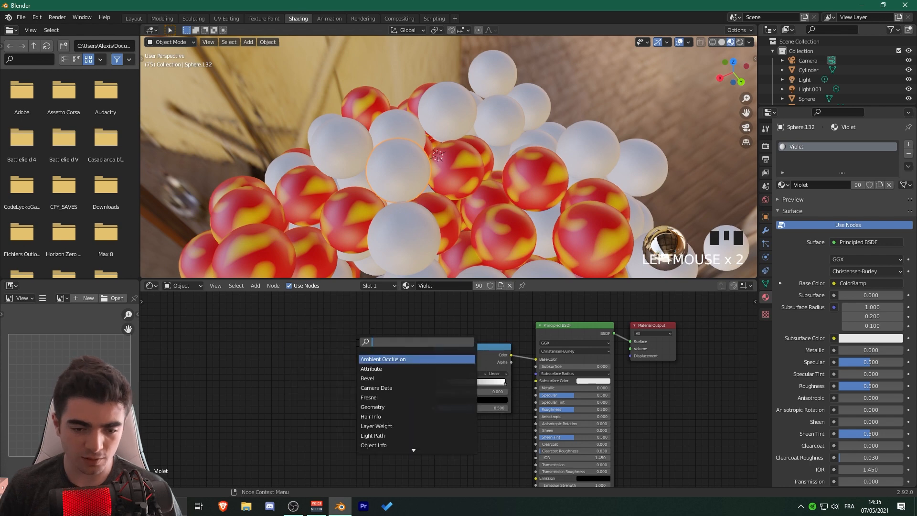
text(oise)
key(Return)
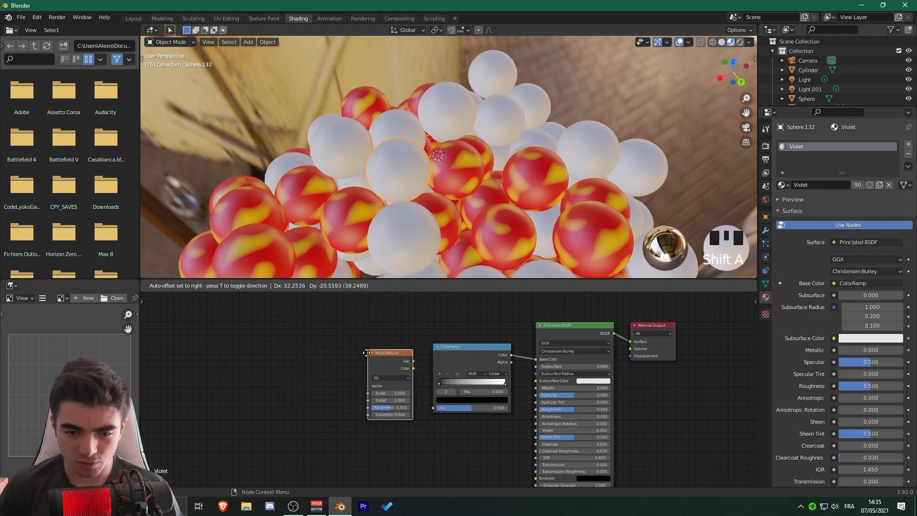
click(428, 387)
scroll(428, 386, up, 3)
drag(376, 363, 423, 423)
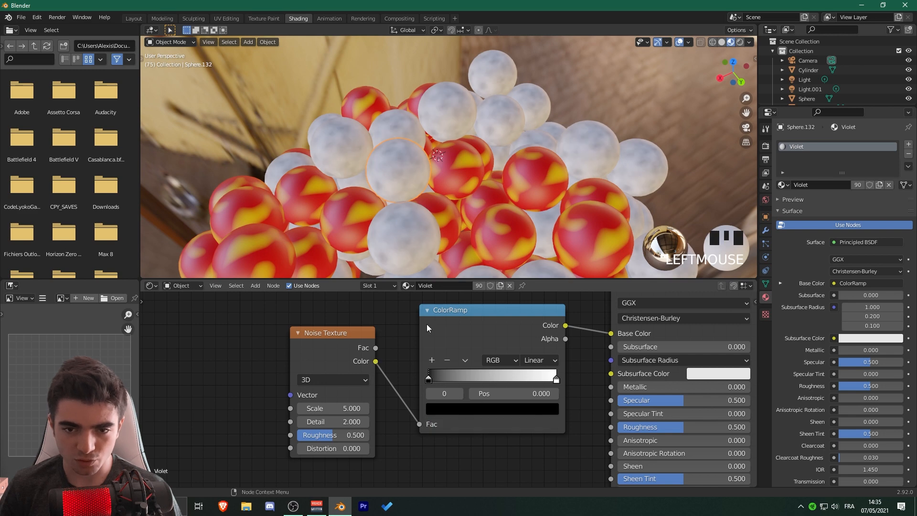
Step: Set the ColorRamp's first colour stop to violet-blue with hue 0.688, saturation 1 and value 1
scroll(411, 368, up, 1)
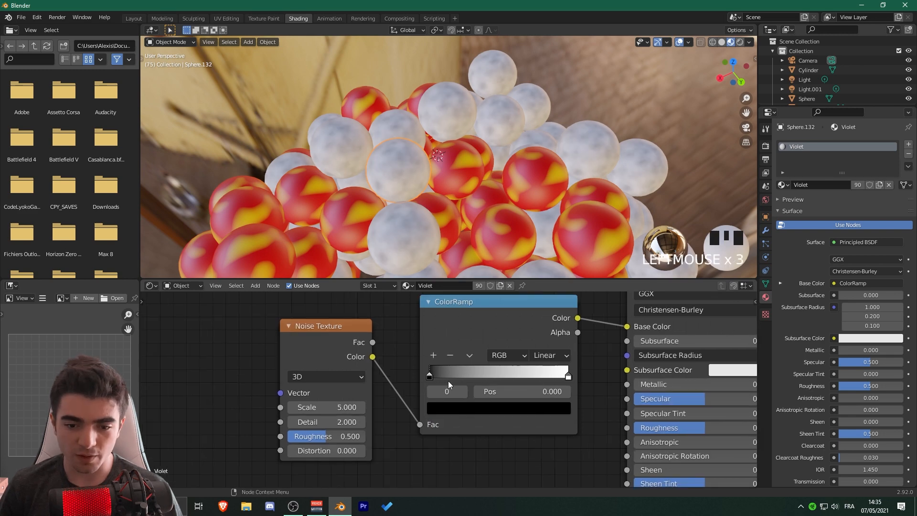
click(443, 408)
drag(538, 245, 540, 218)
drag(508, 262, 531, 261)
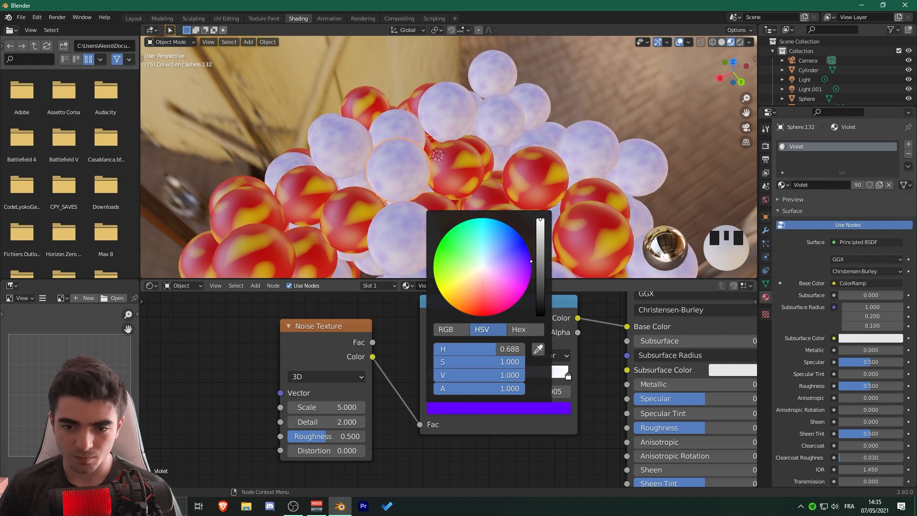
Step: Set the ColorRamp's last colour stop to bright cyan and move the violet stop to position 0.505
click(568, 377)
click(547, 410)
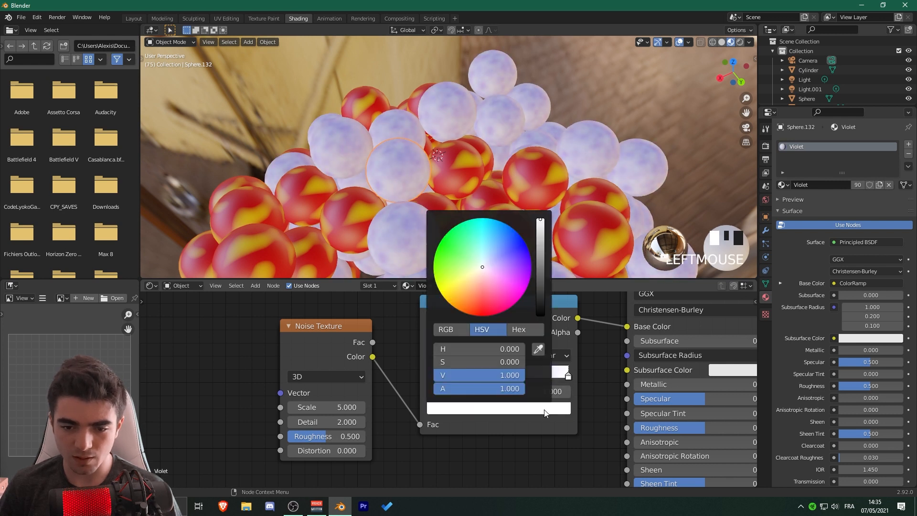
drag(482, 268, 484, 220)
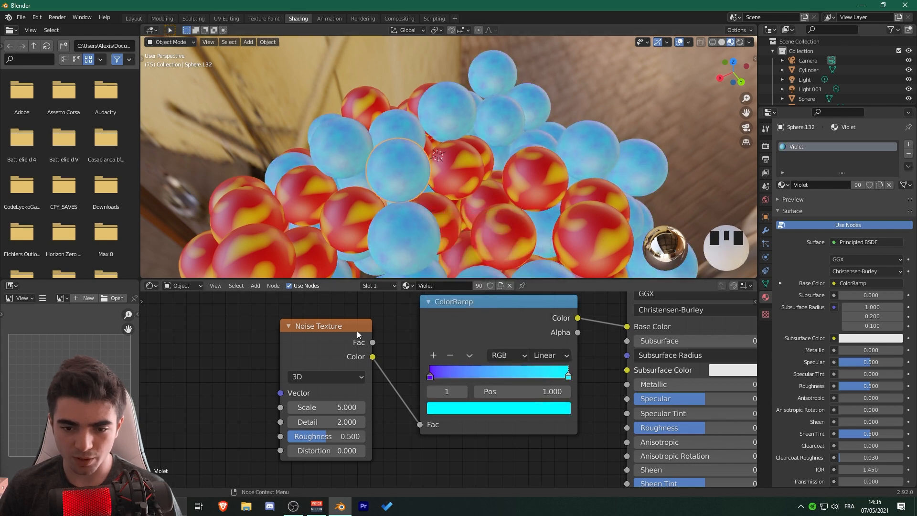
drag(431, 377, 500, 381)
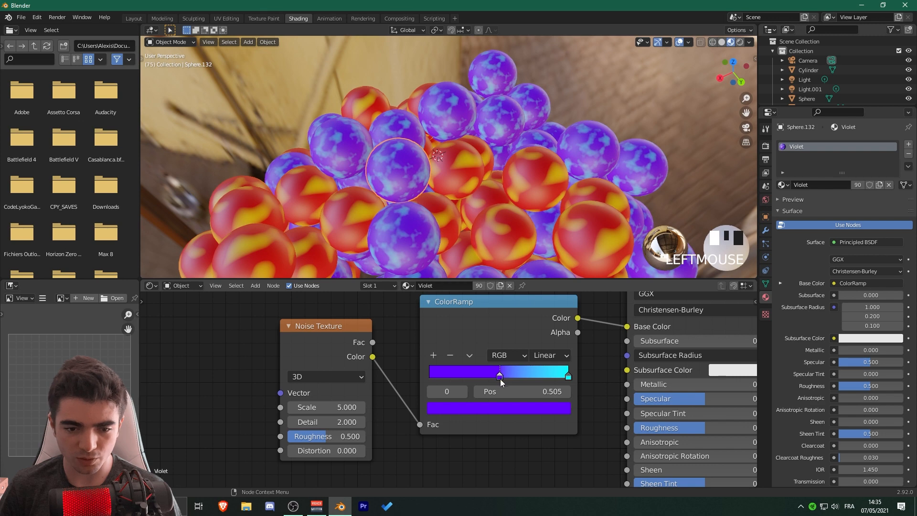
Step: Set the Noise Texture's Scale to 1.2, Detail to 3.8, Roughness to 0.408 and Distortion to 1.8
middle_drag(218, 397, 262, 401)
drag(382, 414, 362, 424)
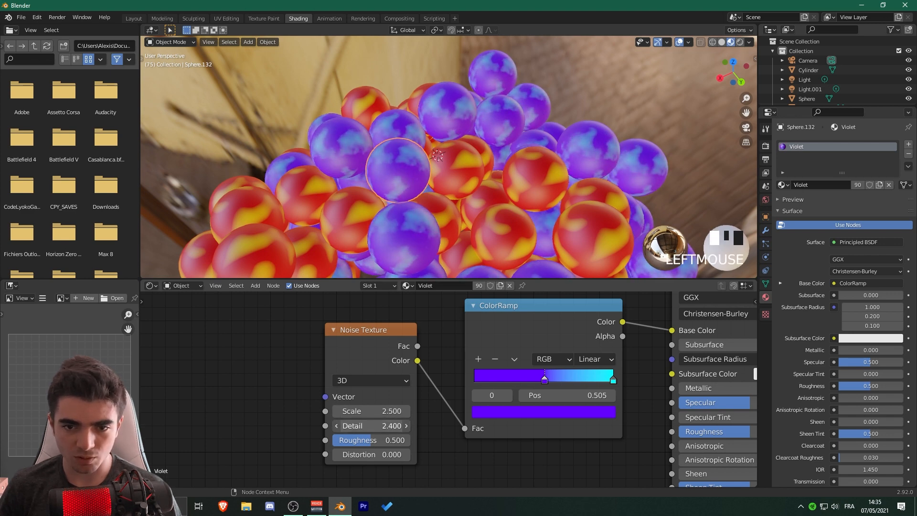
drag(372, 424, 384, 455)
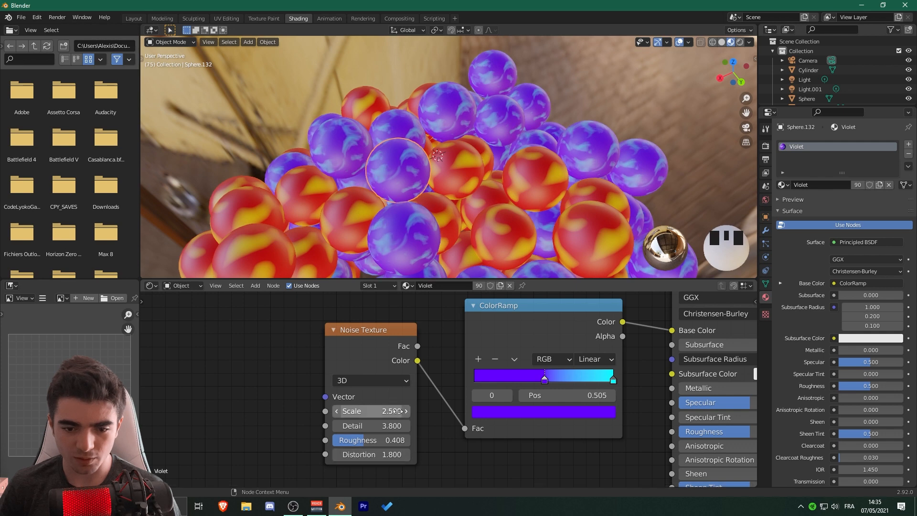
mouse_move(379, 408)
mouse_down()
mouse_move(386, 407)
mouse_move(373, 408)
mouse_up()
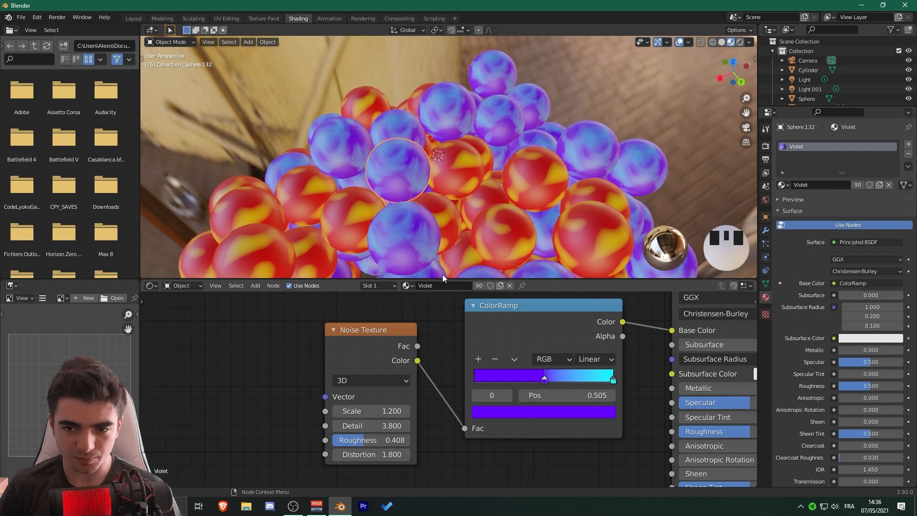
Step: Check the coloured spheres in the jar and switch to the Layout workspace with solid viewport shading
scroll(446, 217, down, 4)
middle_drag(447, 216, 444, 188)
scroll(434, 230, up, 4)
scroll(433, 230, down, 3)
scroll(434, 208, down, 8)
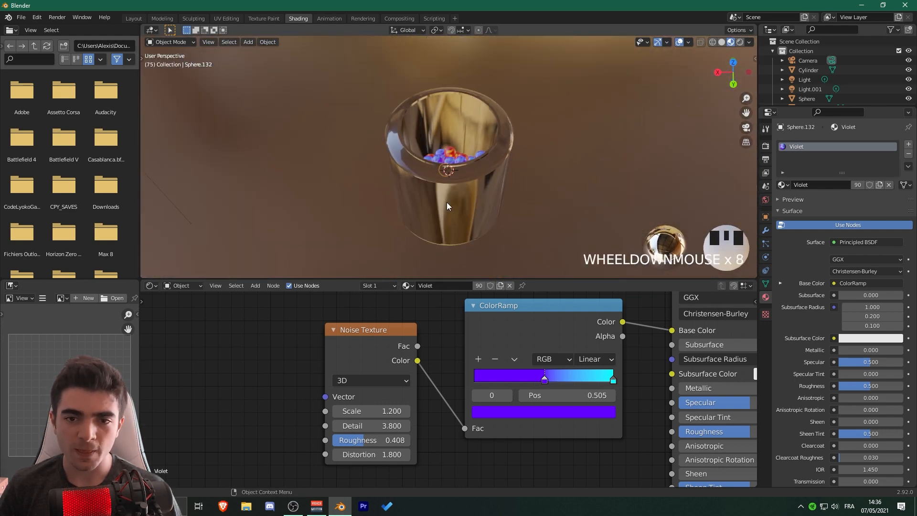
click(134, 18)
middle_drag(277, 140, 266, 149)
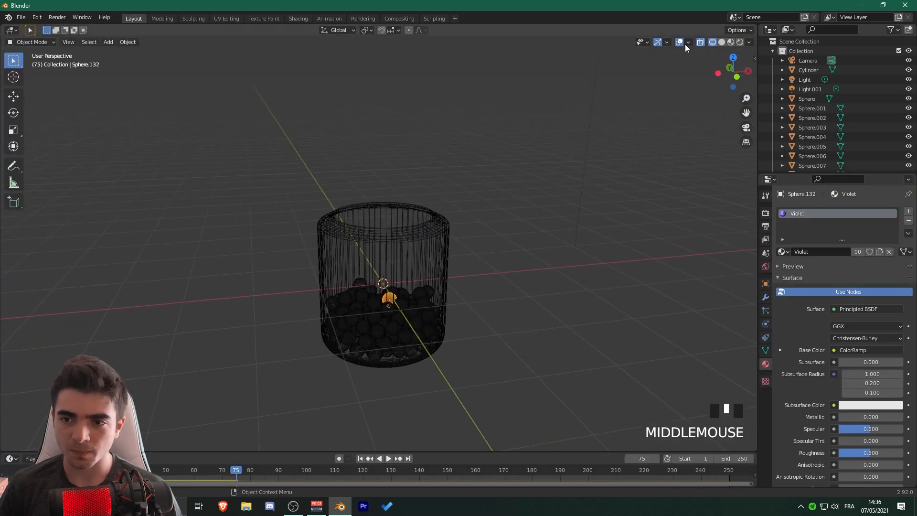
click(722, 42)
shift+middle_drag(460, 162, 565, 202)
Step: Keep Eevee as render engine and enable Ambient Occlusion with Distance 0.4 m and Trace Precision 1
click(766, 212)
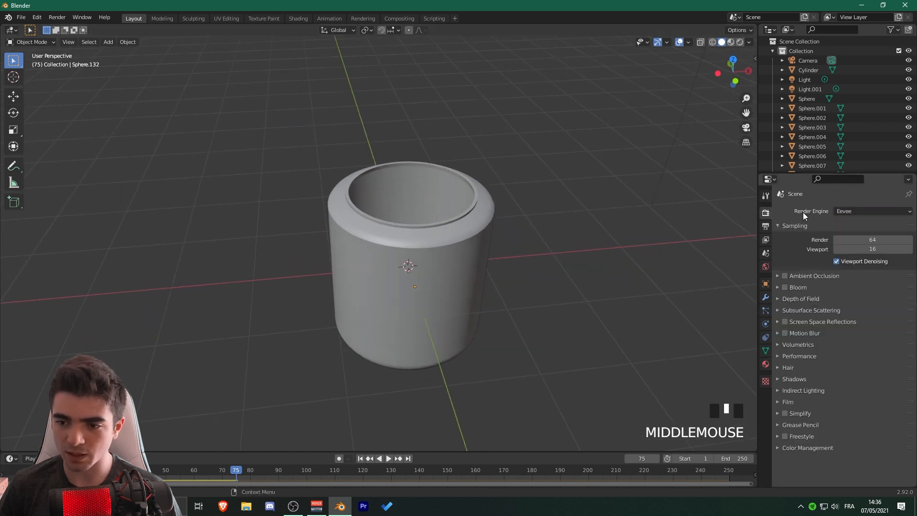
click(848, 211)
click(847, 222)
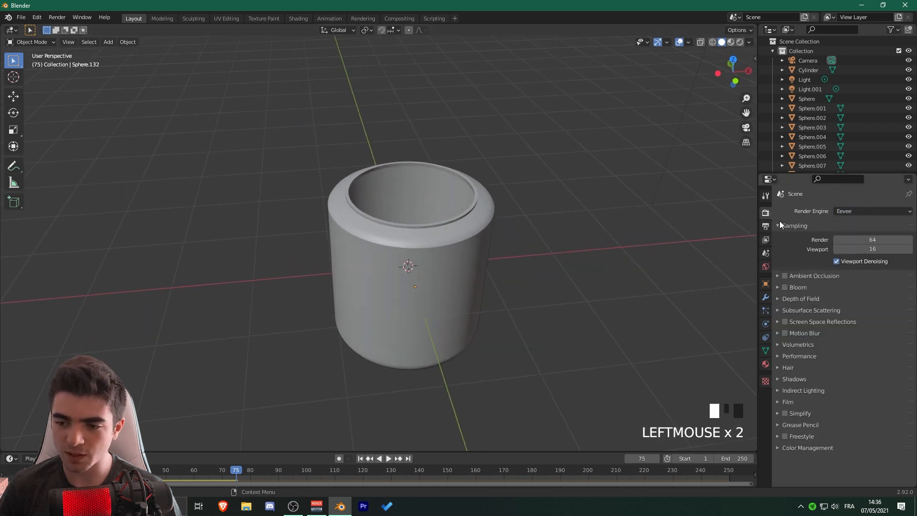
click(785, 276)
click(777, 277)
click(859, 290)
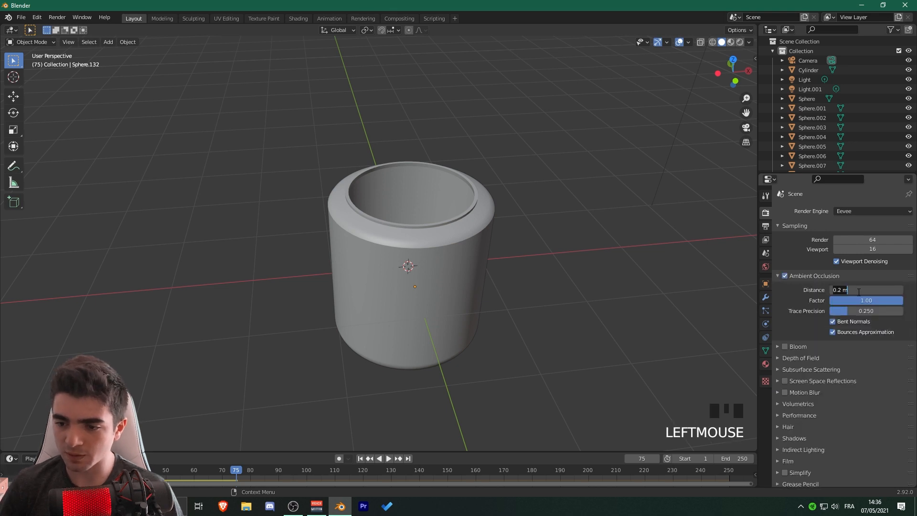
text(0.4)
key(Return)
drag(843, 311, 907, 316)
scroll(823, 330, down, 2)
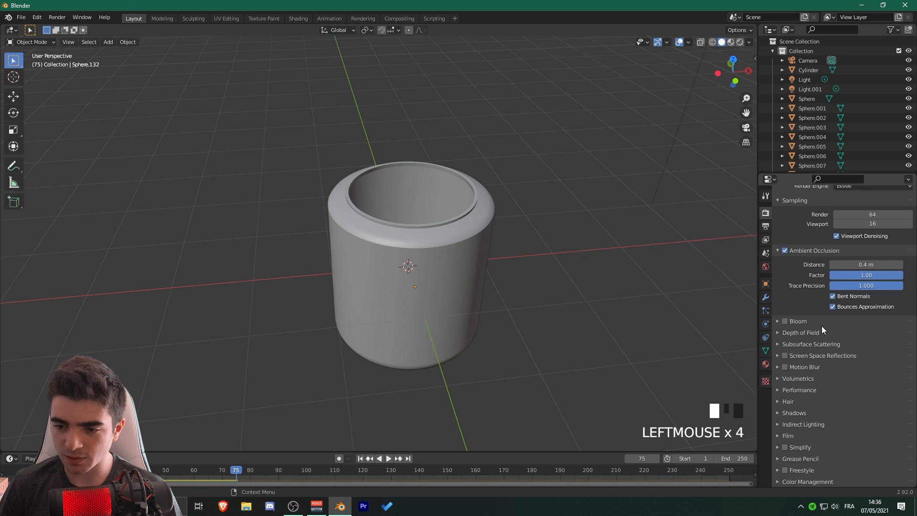
Step: Enable Screen Space Reflections with Refraction and raise its Trace Precision to 1
click(785, 356)
click(804, 357)
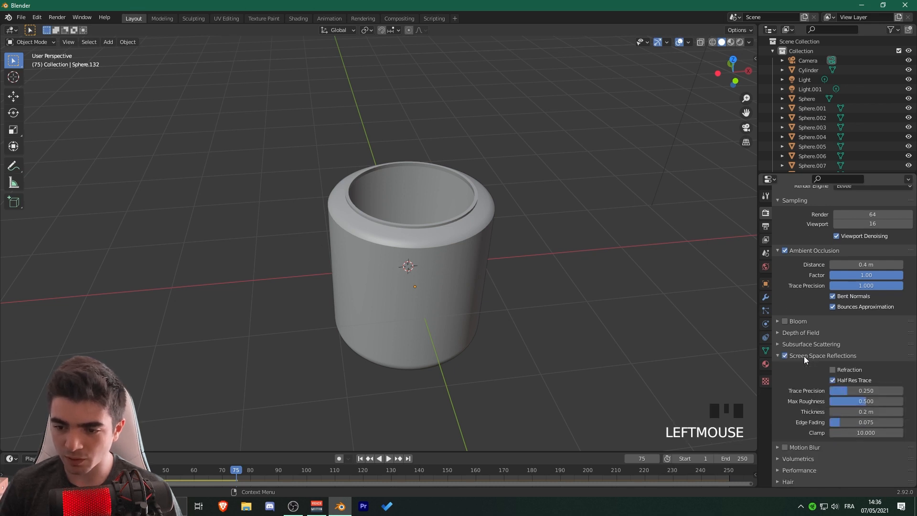
click(831, 369)
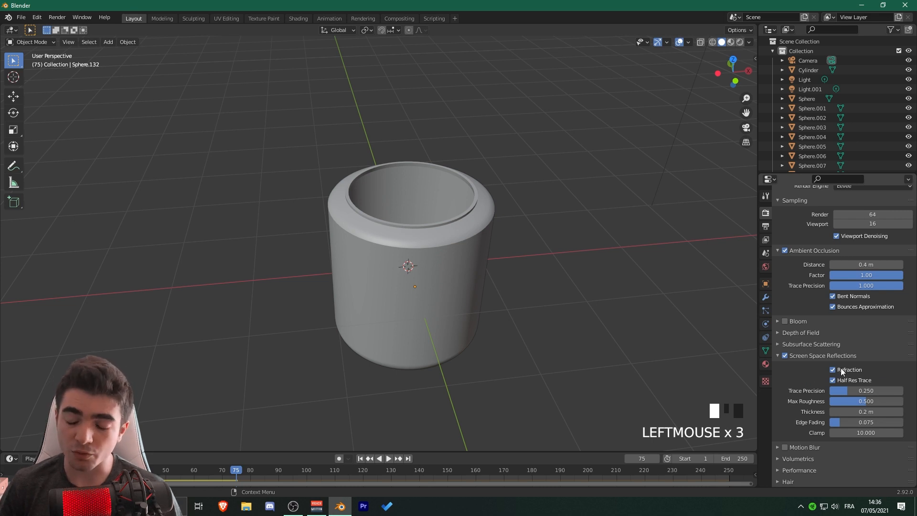
middle_drag(487, 276, 468, 270)
scroll(468, 271, up, 1)
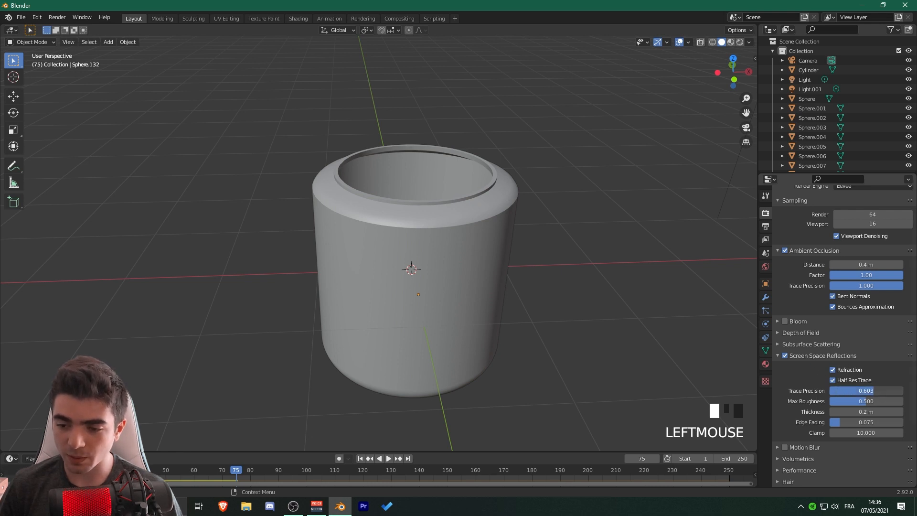
Step: Set both the shadow Cube Size and Cascade Size to 4096 px in the render settings
scroll(799, 408, down, 4)
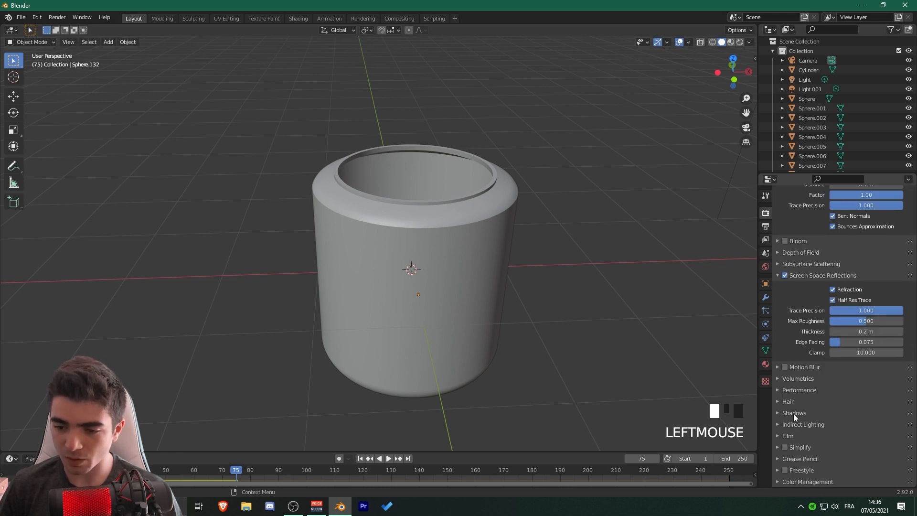
click(793, 414)
click(844, 371)
click(830, 443)
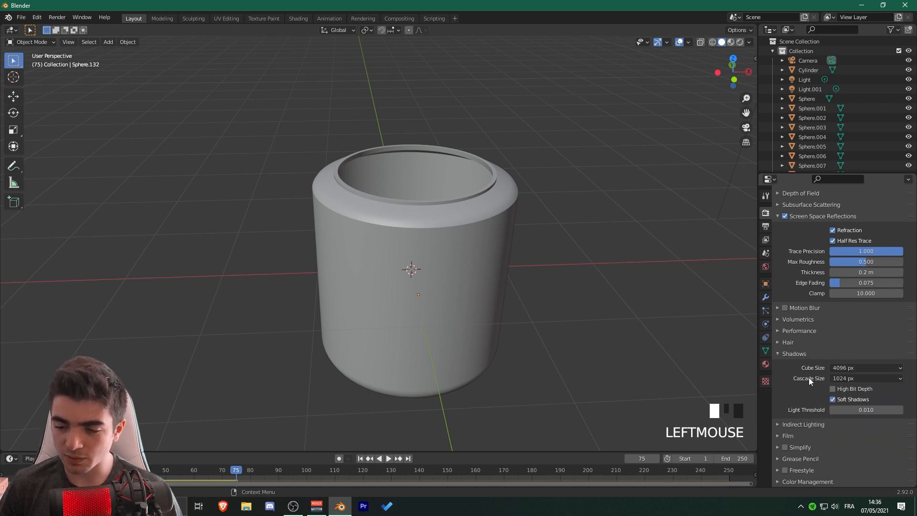
click(862, 377)
click(824, 452)
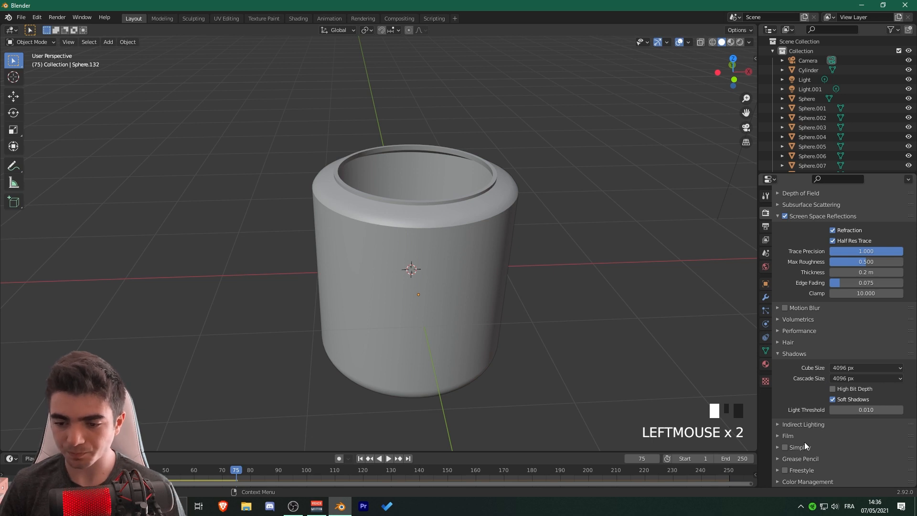
Step: Set the Color Management Look to High Contrast and switch the viewport to rendered shading
click(797, 481)
scroll(795, 452, down, 4)
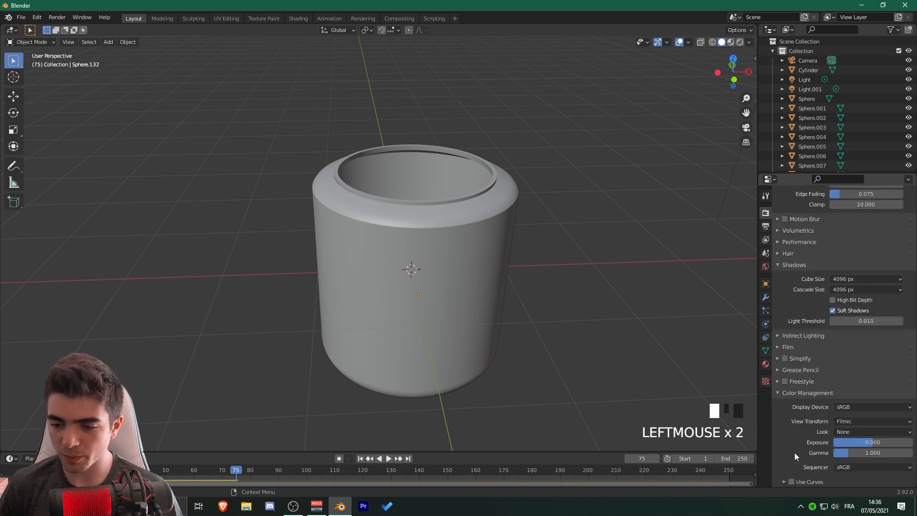
click(846, 433)
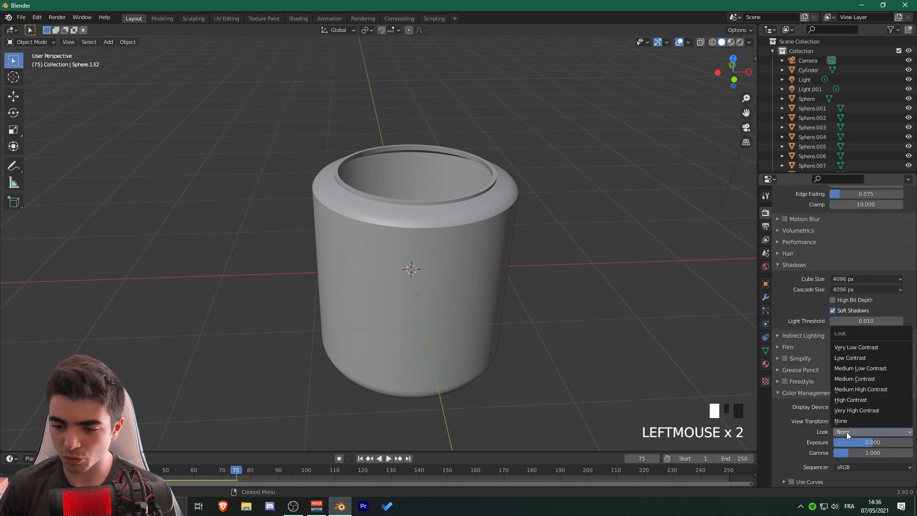
click(850, 400)
scroll(569, 312, down, 2)
middle_drag(569, 312, 573, 282)
click(740, 42)
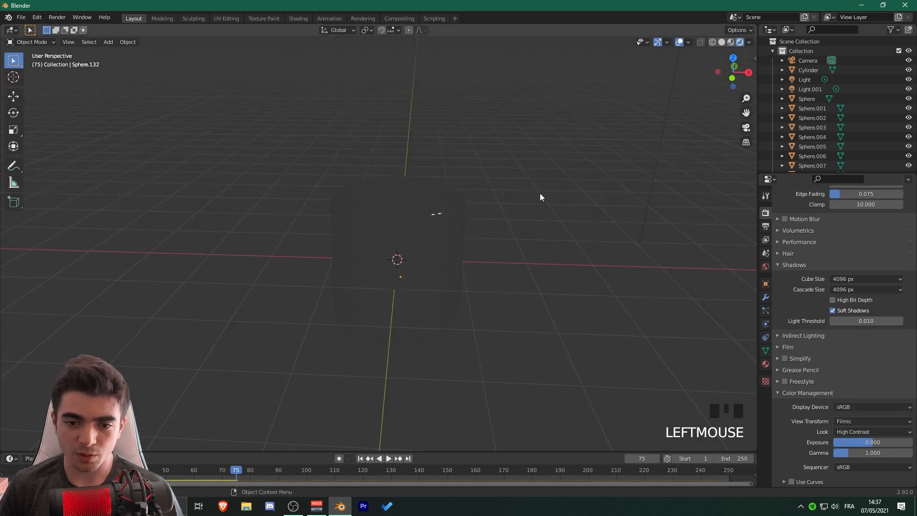
Step: Select the jar and set its glass material to Alpha Blend with Screen Space Refraction enabled
middle_drag(540, 196, 440, 186)
scroll(500, 239, down, 2)
click(441, 191)
click(766, 364)
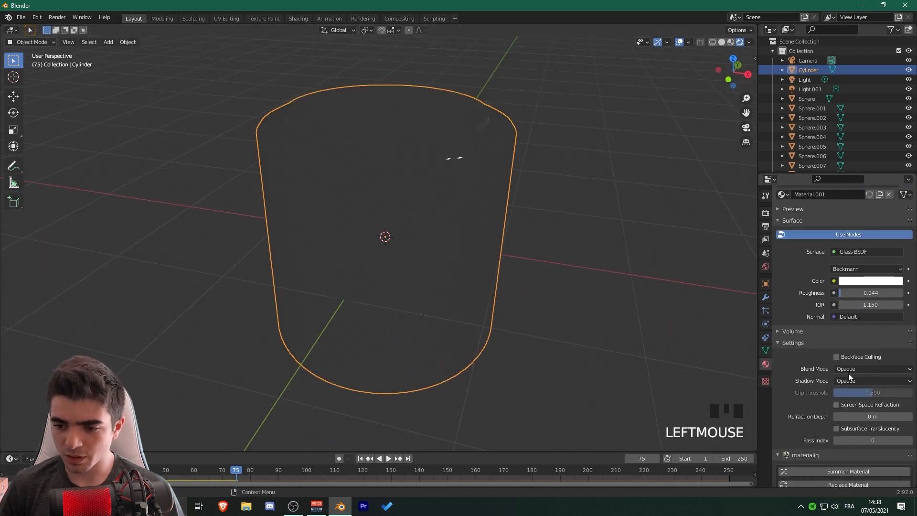
click(850, 371)
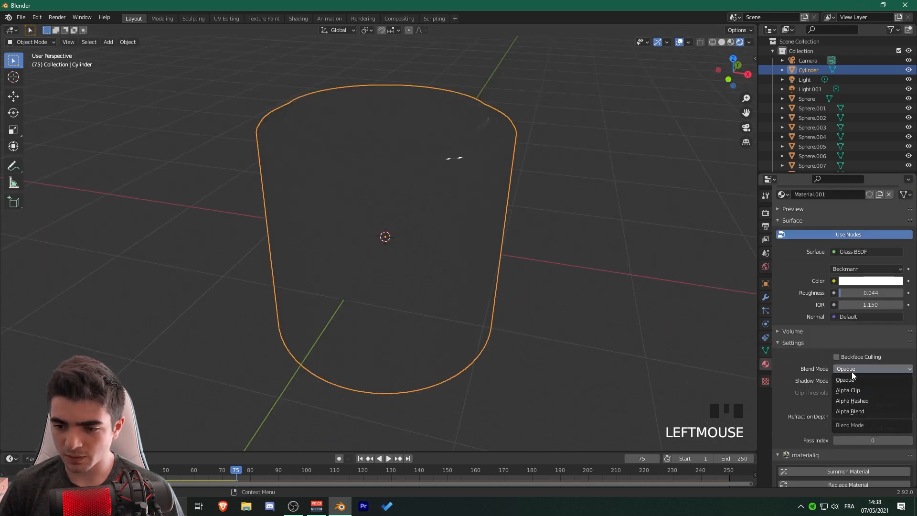
click(853, 412)
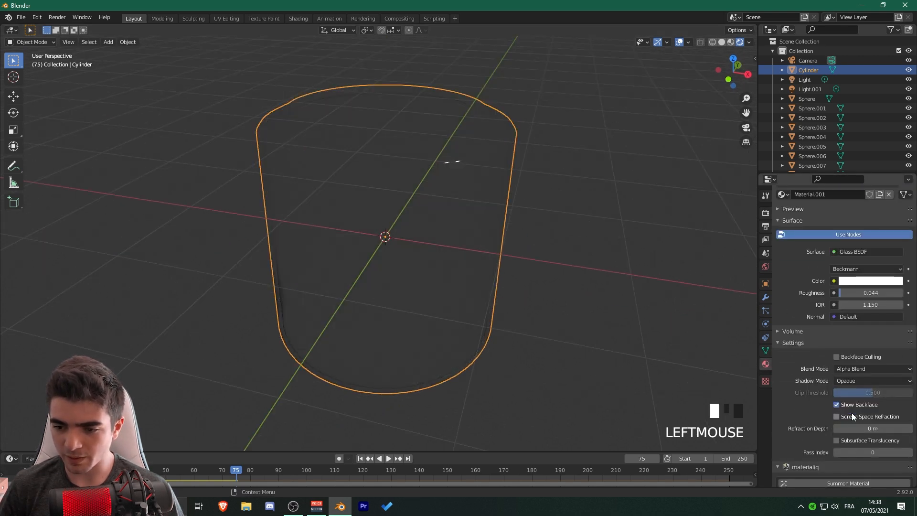
click(878, 417)
Step: Inspect the spheres through the glass and set the jar material's IOR to 1.010
middle_drag(430, 287, 546, 270)
scroll(461, 320, up, 2)
scroll(395, 292, down, 3)
scroll(827, 330, up, 3)
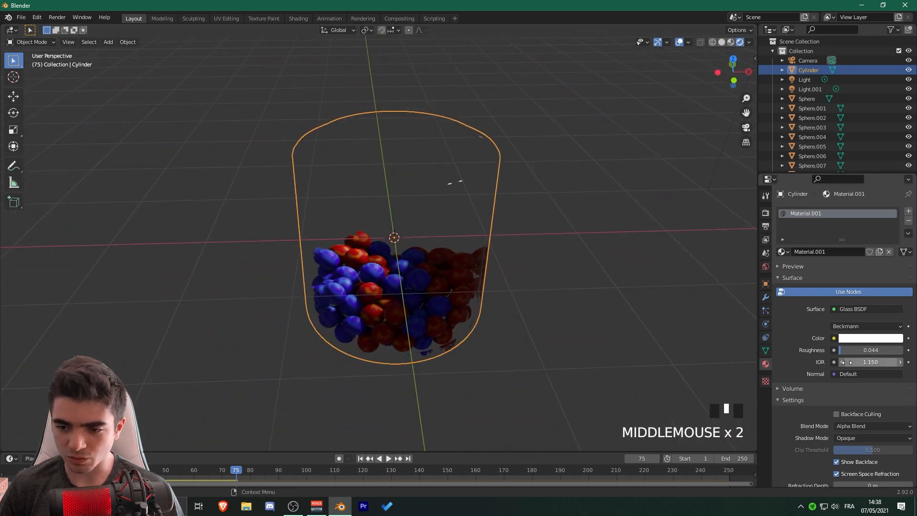
middle_drag(674, 315, 612, 314)
scroll(605, 307, up, 1)
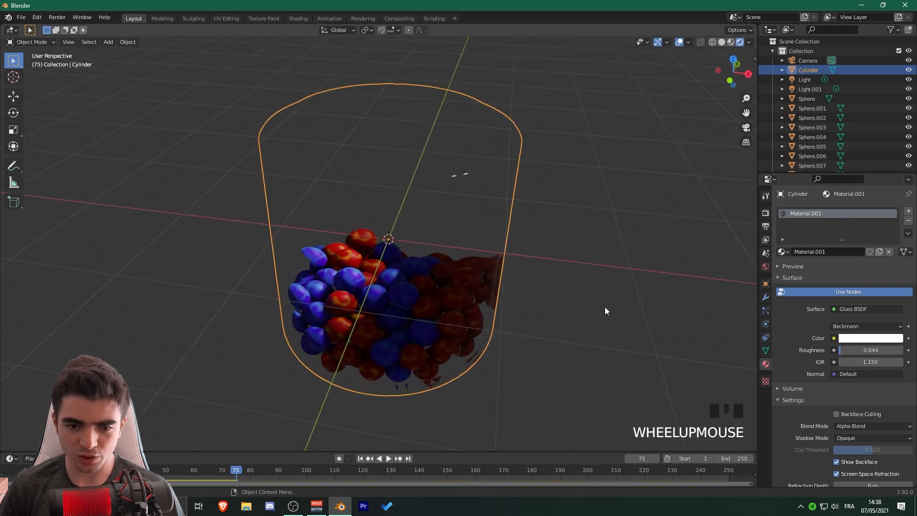
drag(874, 360, 831, 360)
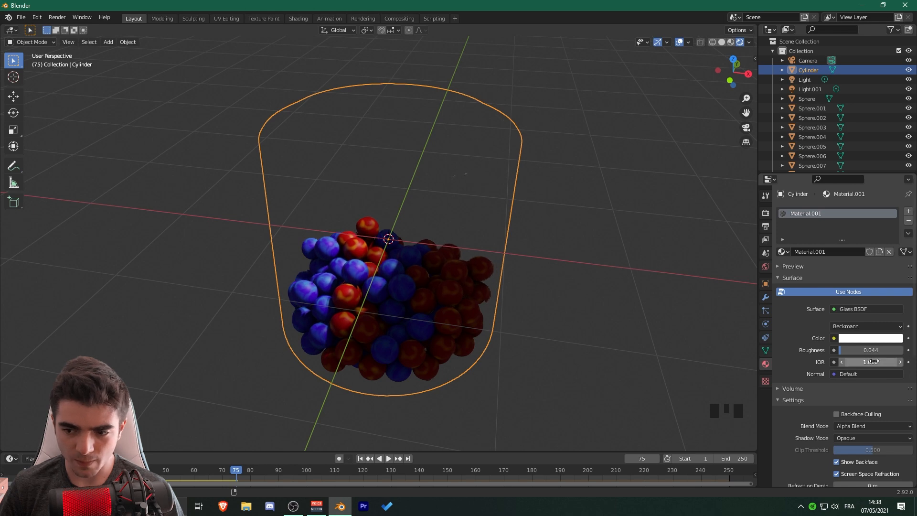
Step: Examine how the spheres look through the glass from several angles, with the jar selected and deselected
middle_drag(756, 348, 500, 327)
scroll(526, 296, up, 4)
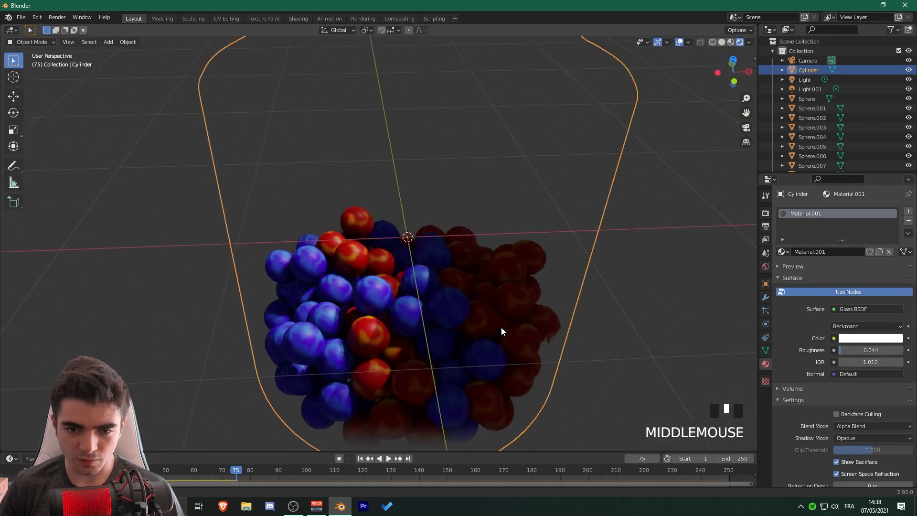
scroll(541, 303, down, 3)
middle_drag(541, 303, 514, 277)
click(397, 234)
click(514, 278)
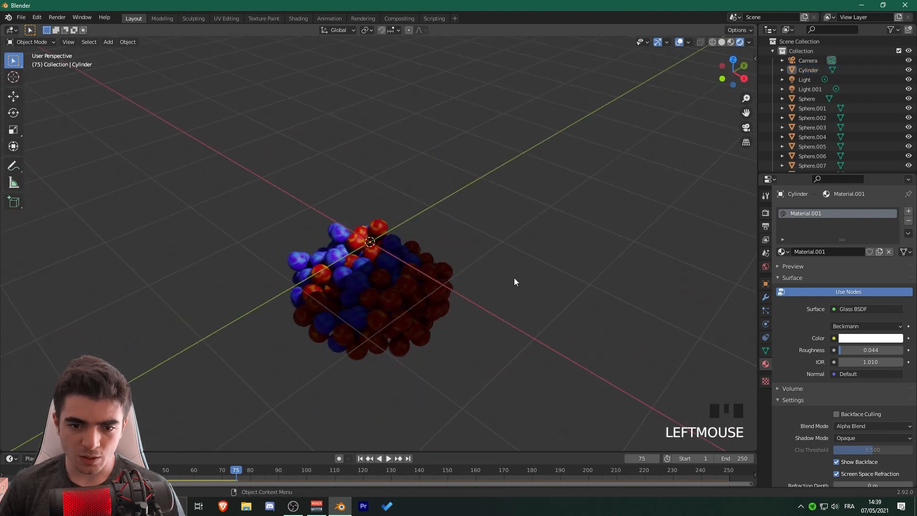
click(409, 215)
middle_drag(409, 215, 496, 243)
Step: Add a plane mesh at the 3D cursor and scale it up into a large floor extending well beyond the jar
click(543, 271)
middle_drag(543, 271, 471, 253)
scroll(544, 294, down, 3)
key(shift+a)
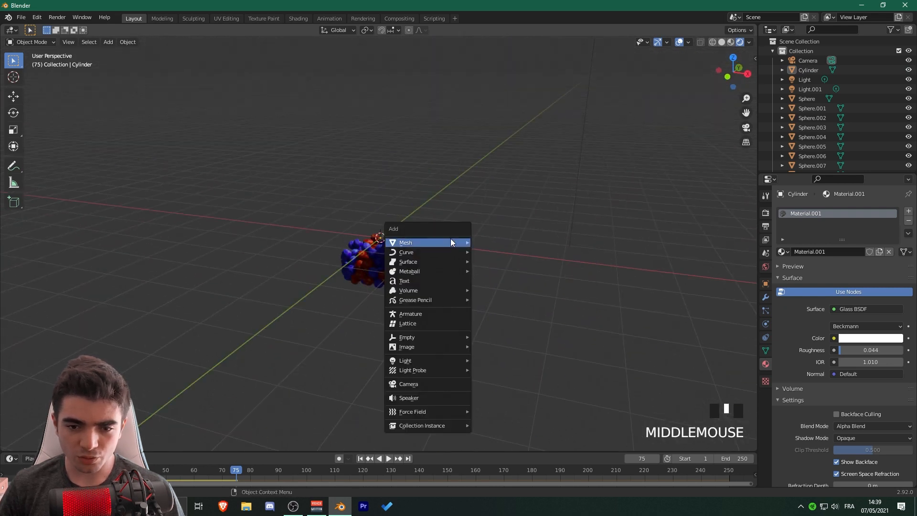
click(492, 242)
key(s)
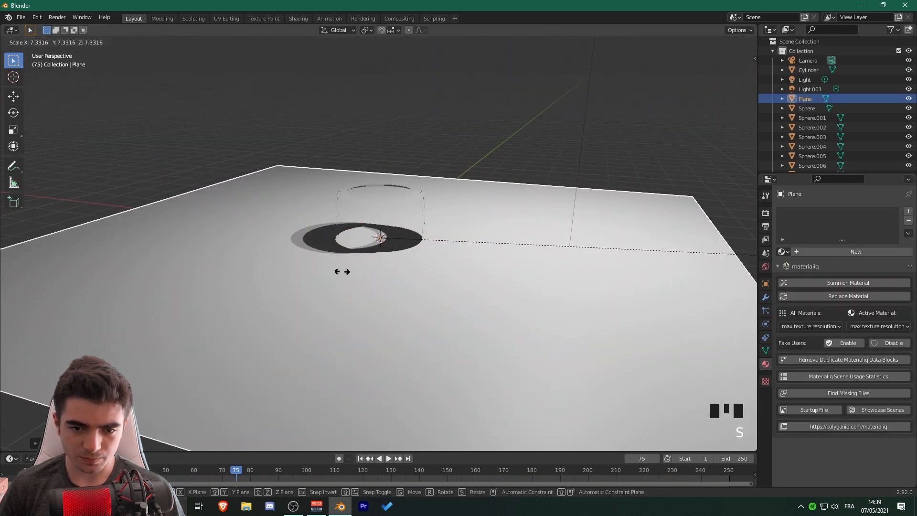
click(414, 268)
Step: Lower the plane along Z and fine-tune its height against the jar's base in solid shading so the jar rests on it
key(g)
key(z)
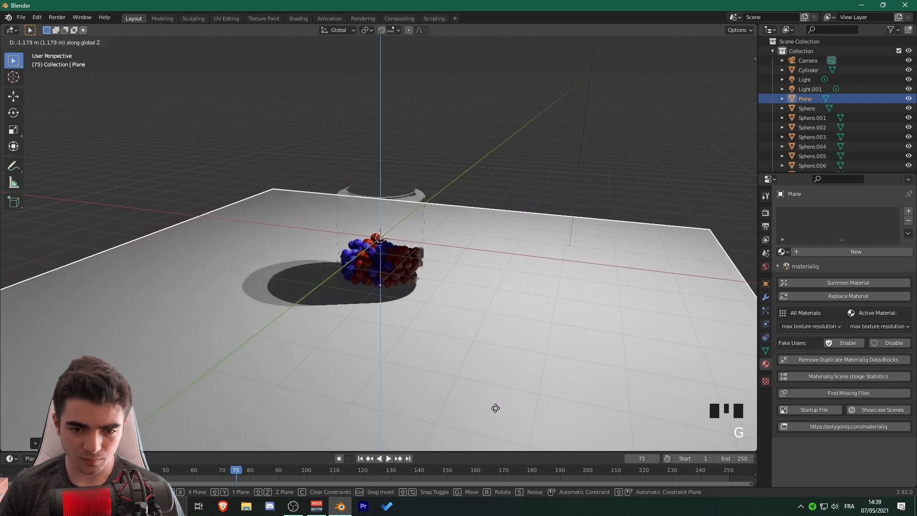
click(494, 378)
scroll(398, 361, up, 6)
mouse_move(397, 360)
middle_down()
mouse_move(425, 363)
mouse_move(424, 332)
middle_up()
key(z)
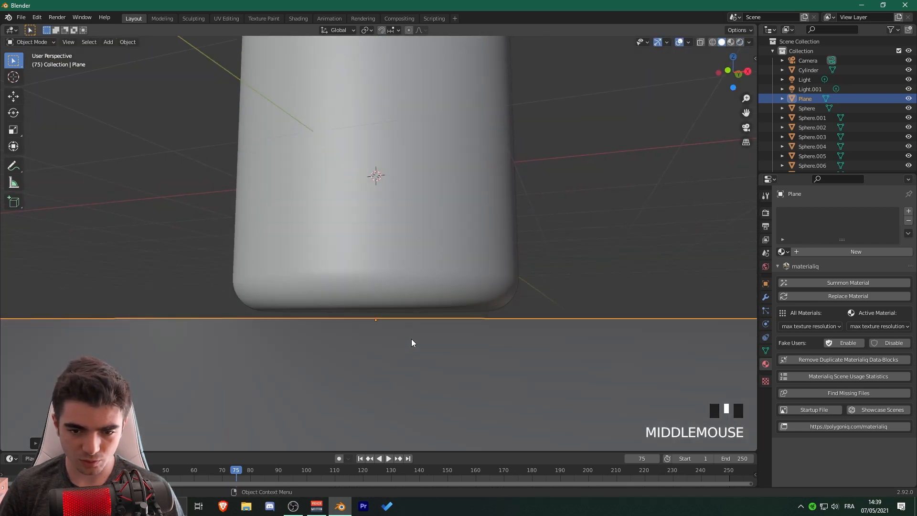
key(g)
key(z)
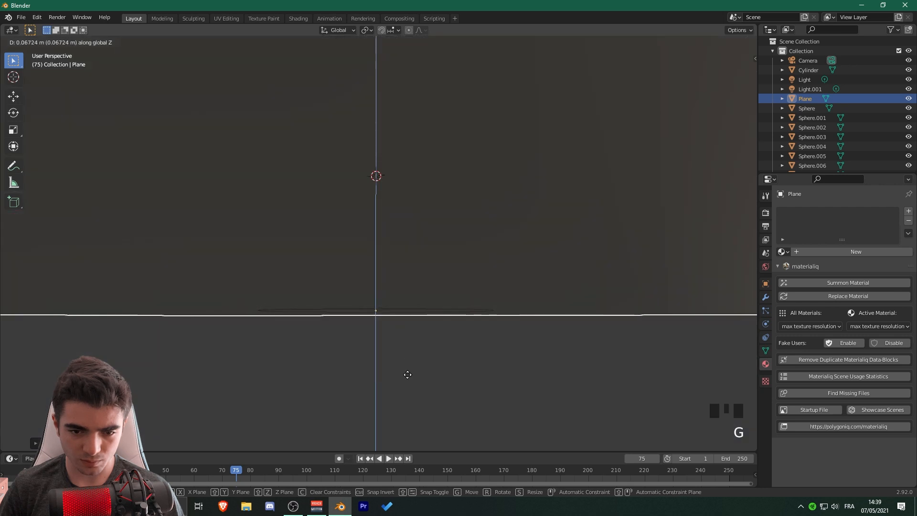
click(407, 379)
scroll(391, 345, down, 3)
middle_drag(391, 344, 399, 352)
shift+middle_drag(399, 353, 458, 340)
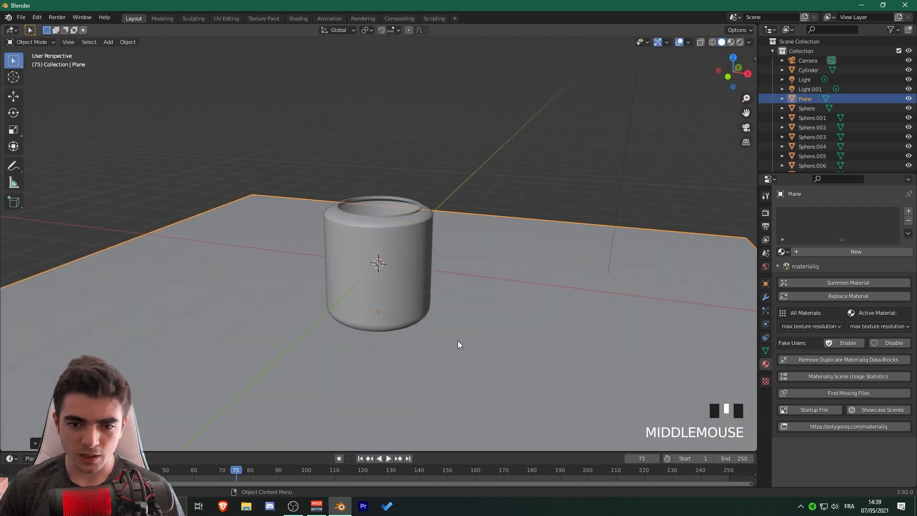
Step: Set the world background color to an Environment Texture and load the waterfront plaza HDRI image
click(766, 267)
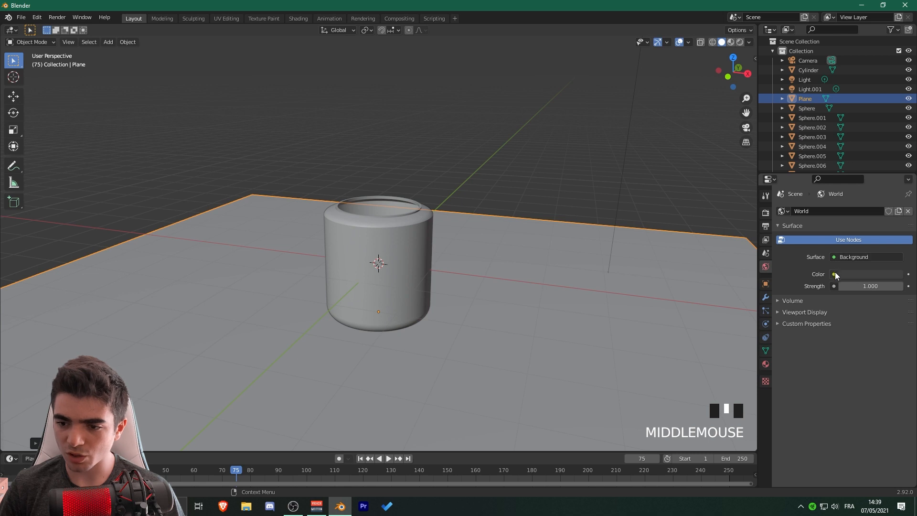
click(835, 274)
click(638, 317)
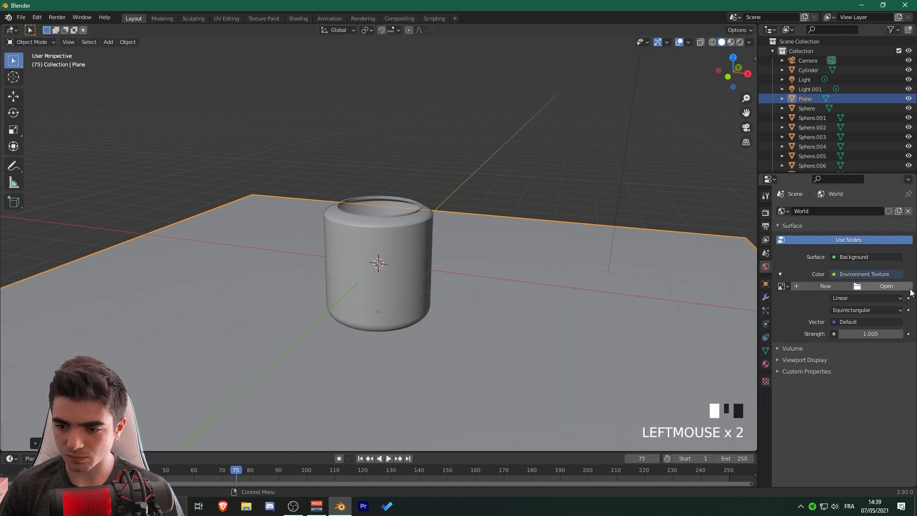
click(878, 287)
double_click(732, 192)
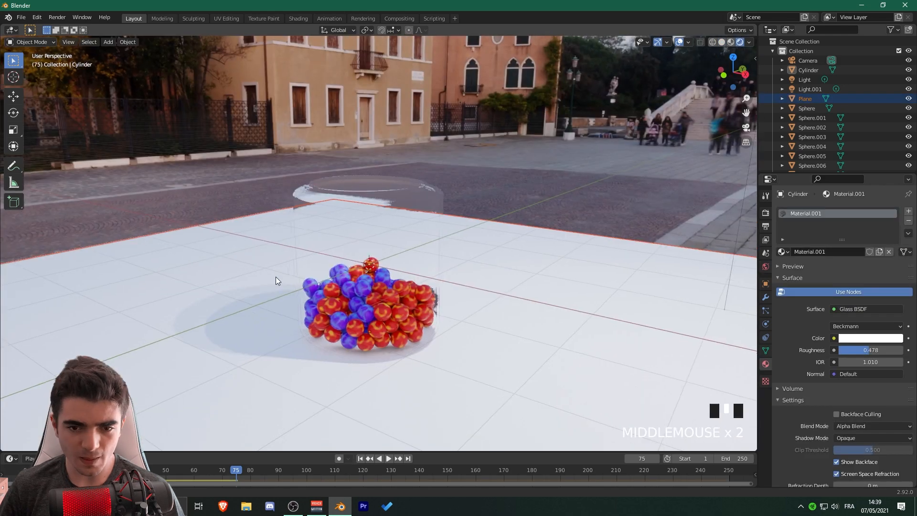
Step: Give the floor plane a new material with a near-black Base Color, HSV value 0.010
middle_drag(277, 281, 632, 280)
click(632, 279)
click(624, 277)
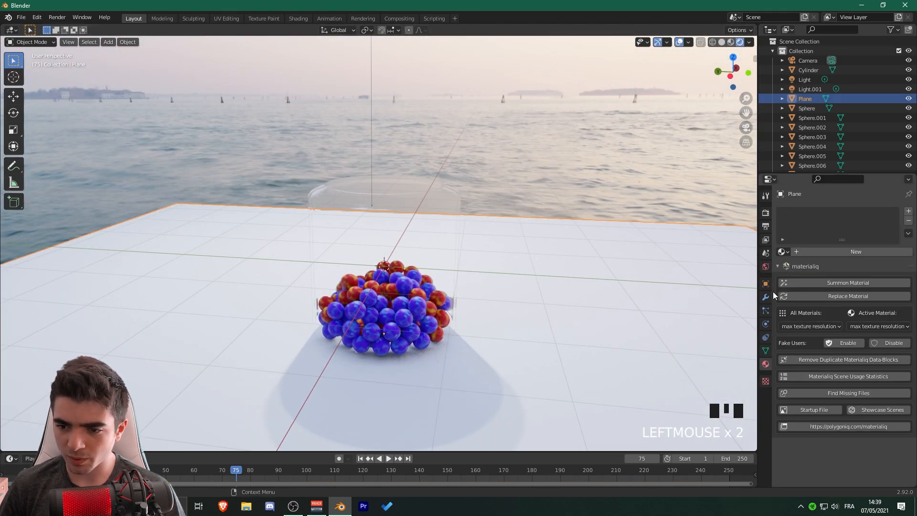
click(766, 284)
click(767, 362)
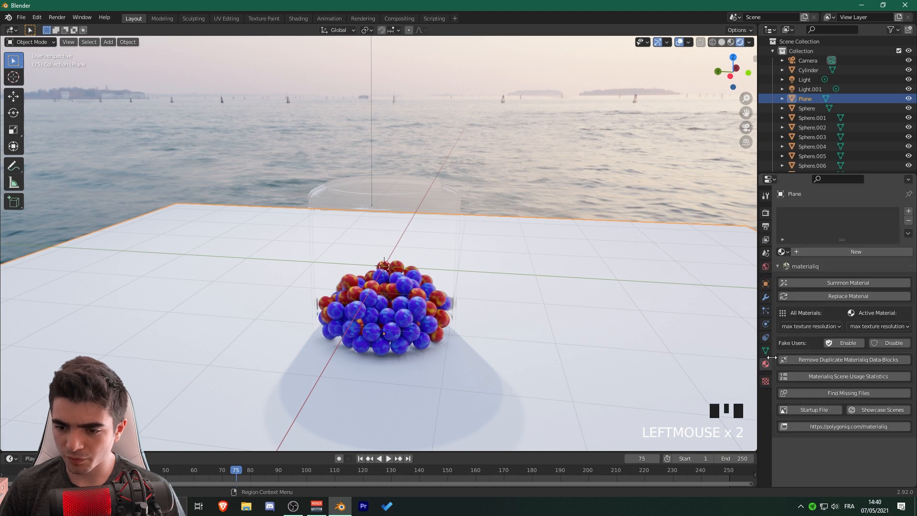
click(820, 255)
click(869, 350)
drag(895, 271, 896, 283)
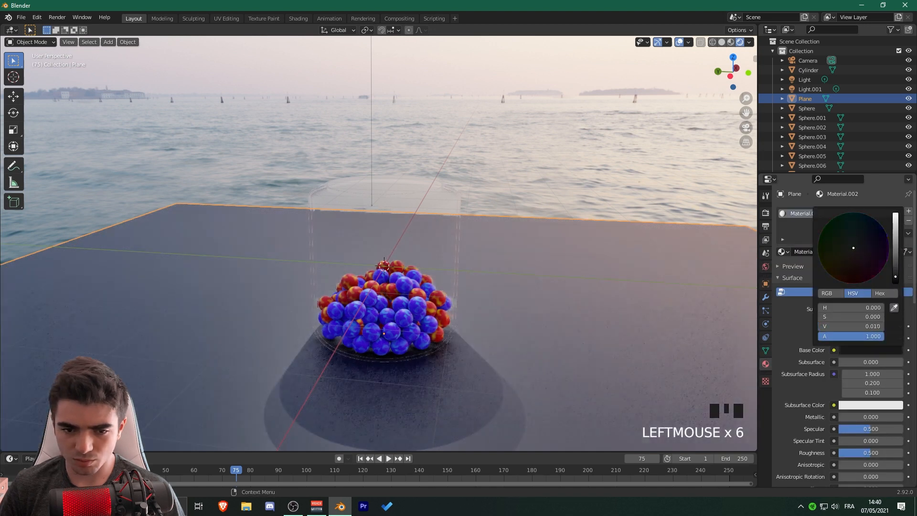
middle_drag(573, 220, 507, 306)
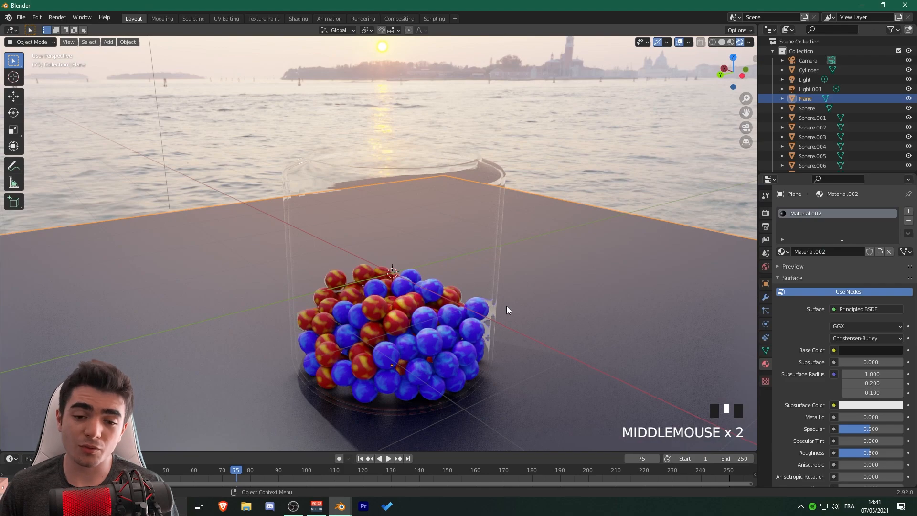
Step: Select the jar and summon the materialiq material 7A_Glass from the Glass / Water category onto it
click(453, 263)
middle_drag(328, 316, 441, 309)
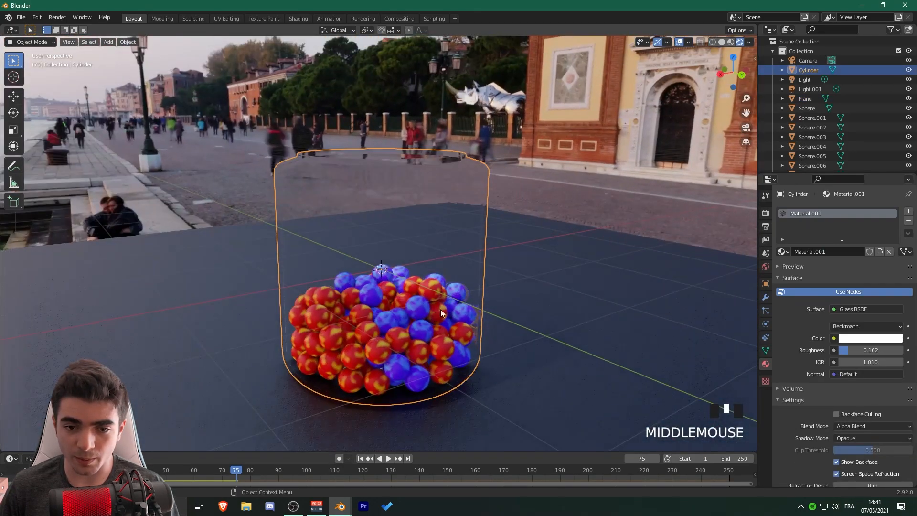
middle_drag(744, 328, 503, 293)
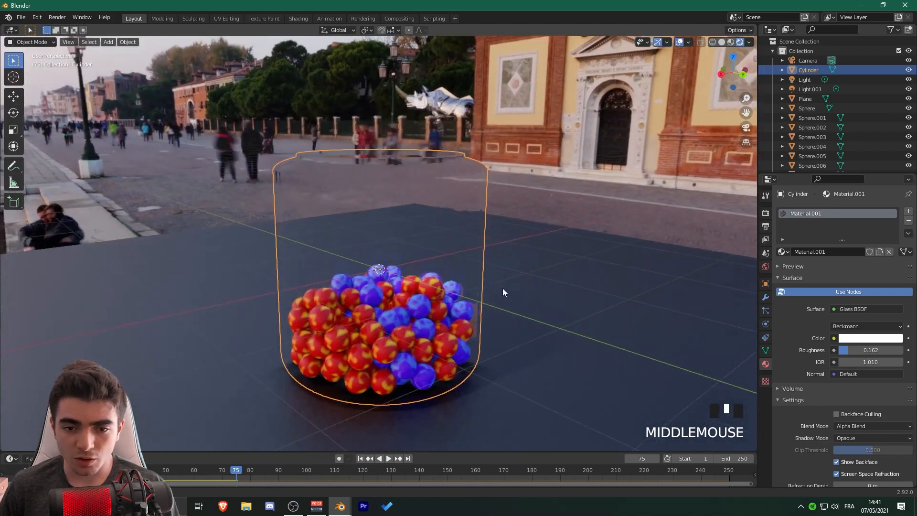
scroll(809, 363, down, 8)
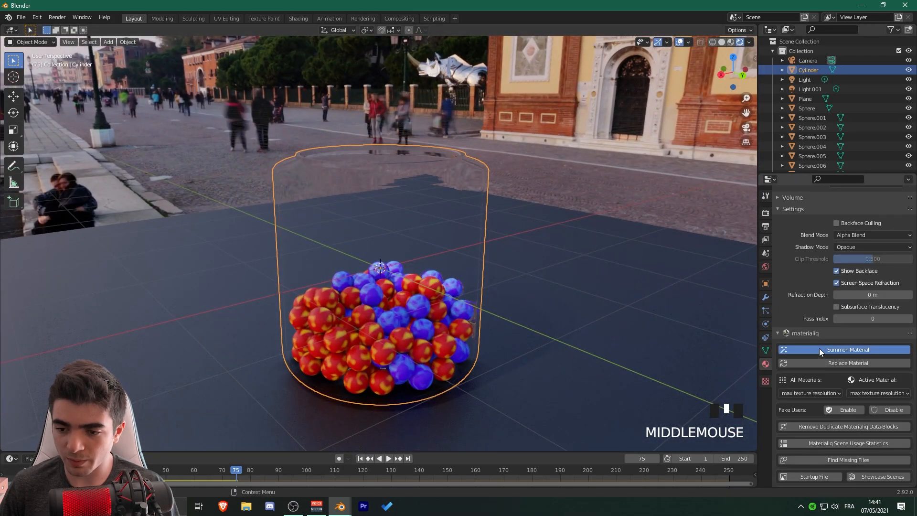
click(819, 348)
click(817, 365)
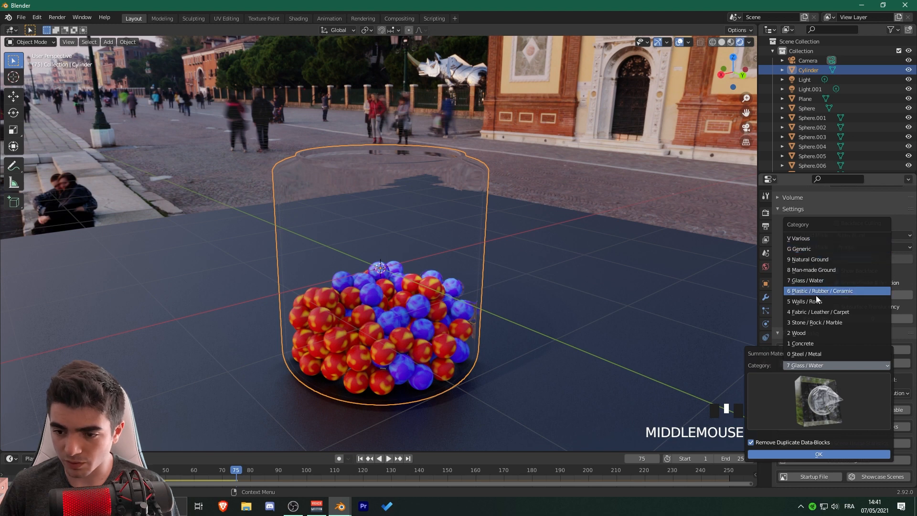
click(805, 400)
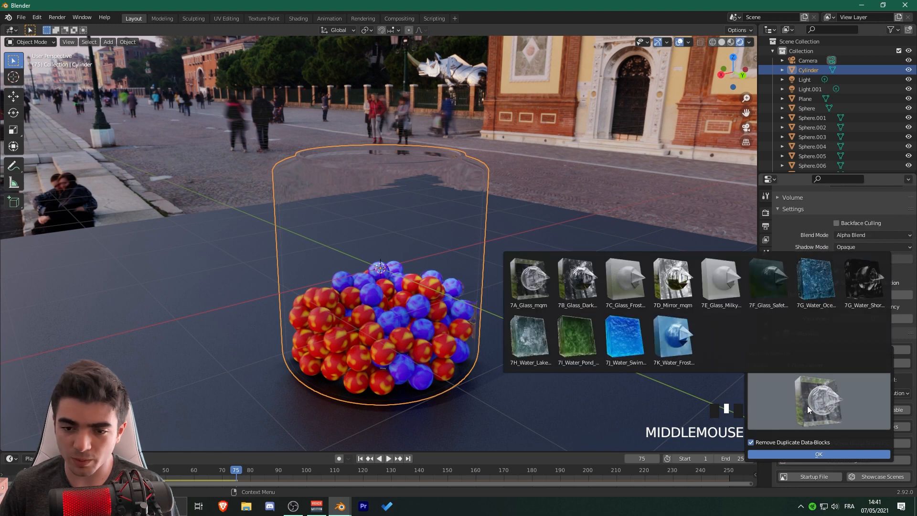
click(529, 281)
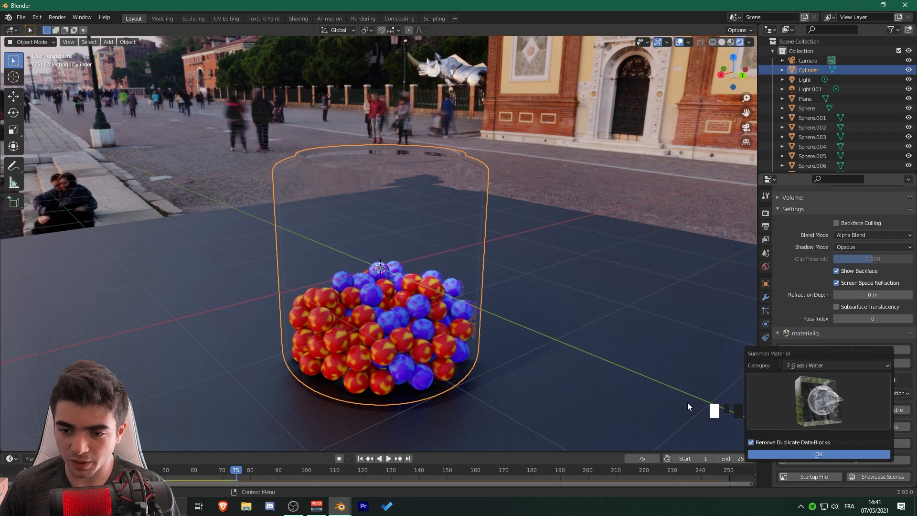
click(813, 454)
Step: Examine the jar's new glass material from several angles, with the jar deselected
scroll(537, 310, down, 2)
middle_drag(537, 311, 559, 301)
scroll(559, 300, up, 3)
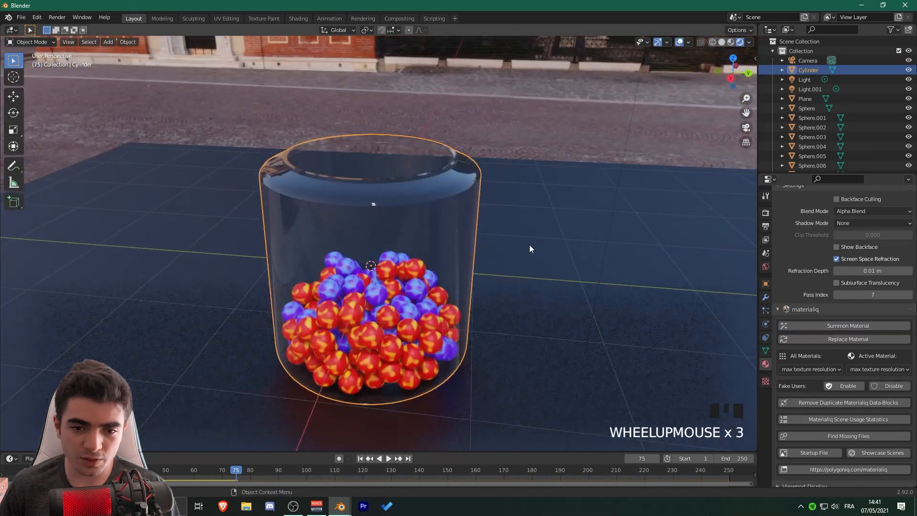
click(521, 245)
middle_drag(521, 246, 498, 268)
click(429, 240)
click(526, 241)
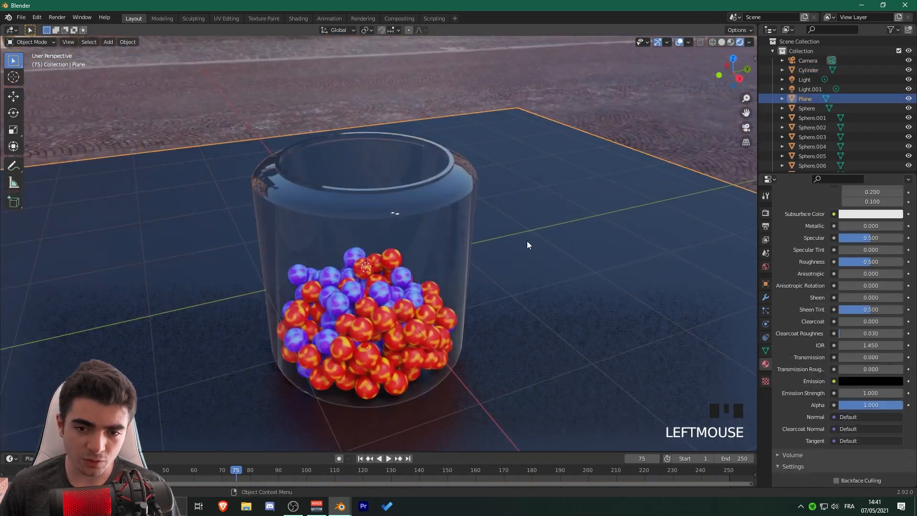
middle_drag(527, 240, 593, 255)
scroll(826, 270, up, 10)
Step: Switch the render engine to Cycles with GPU Compute as the device and preview the path-traced jar
click(766, 213)
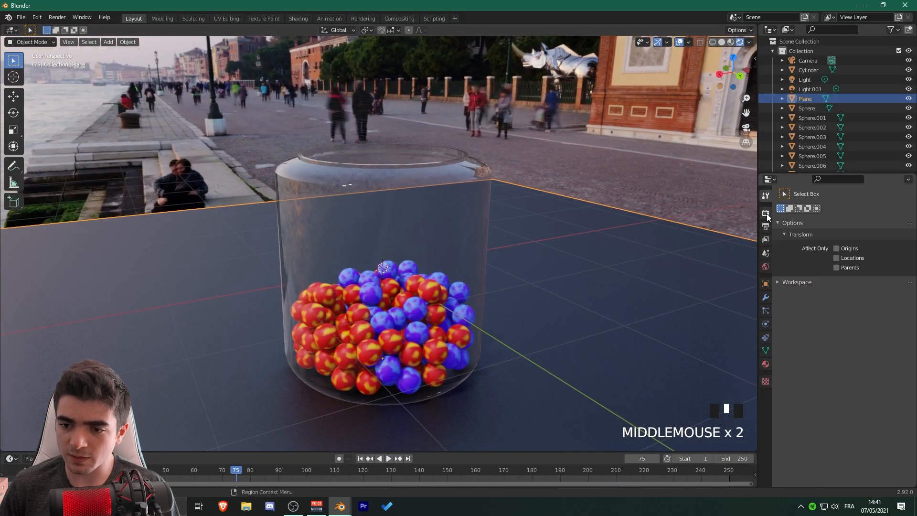
click(862, 211)
click(855, 247)
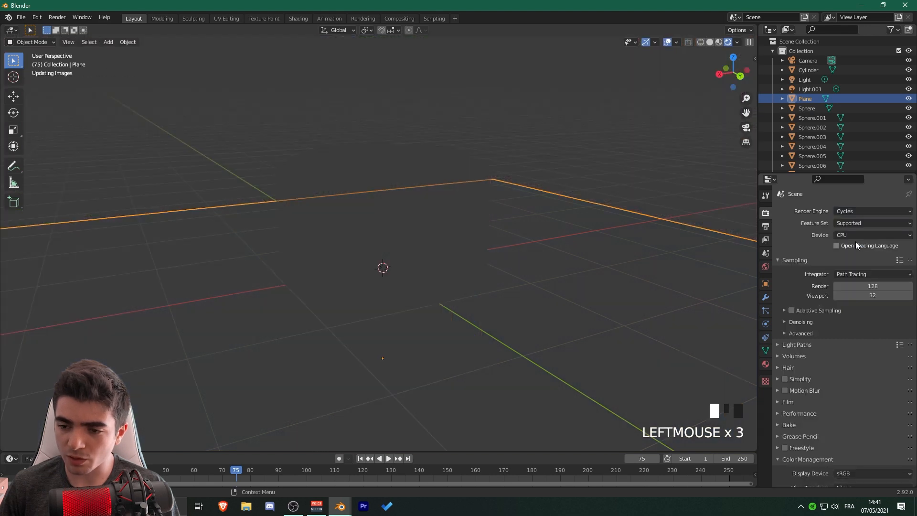
click(856, 236)
click(616, 241)
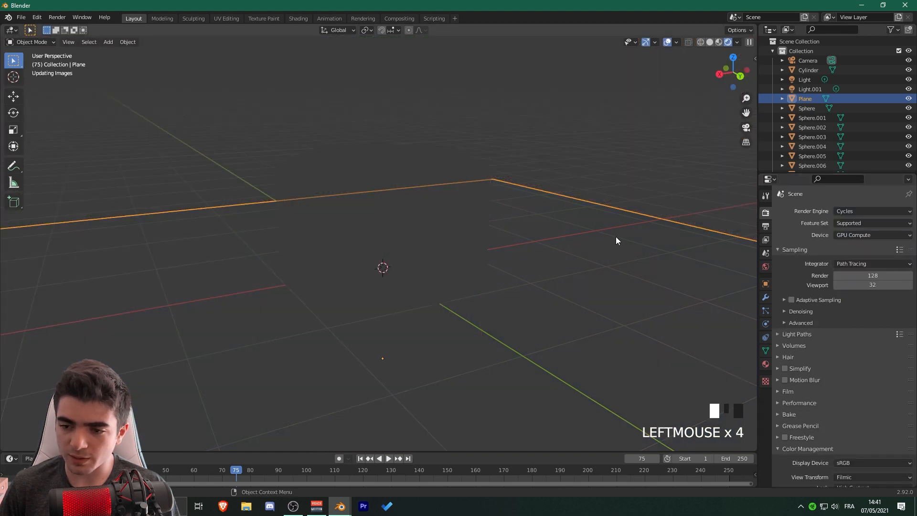
middle_drag(349, 248, 489, 251)
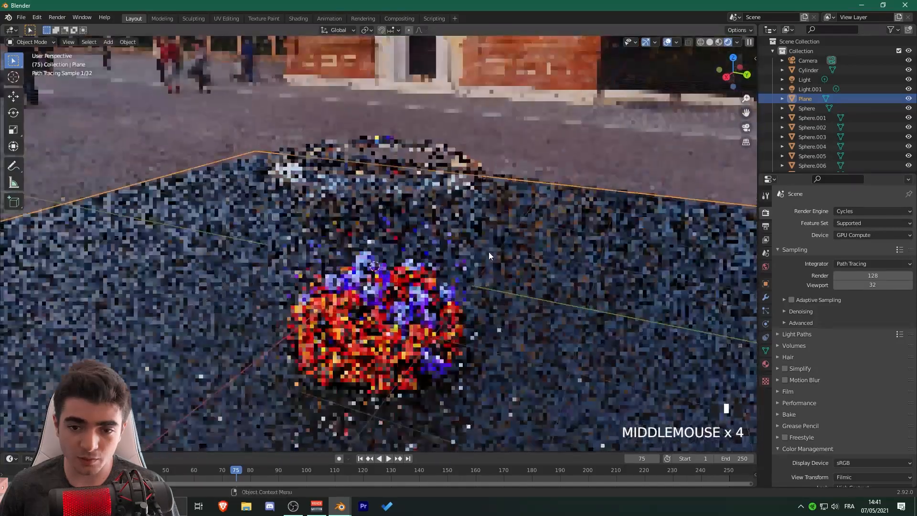